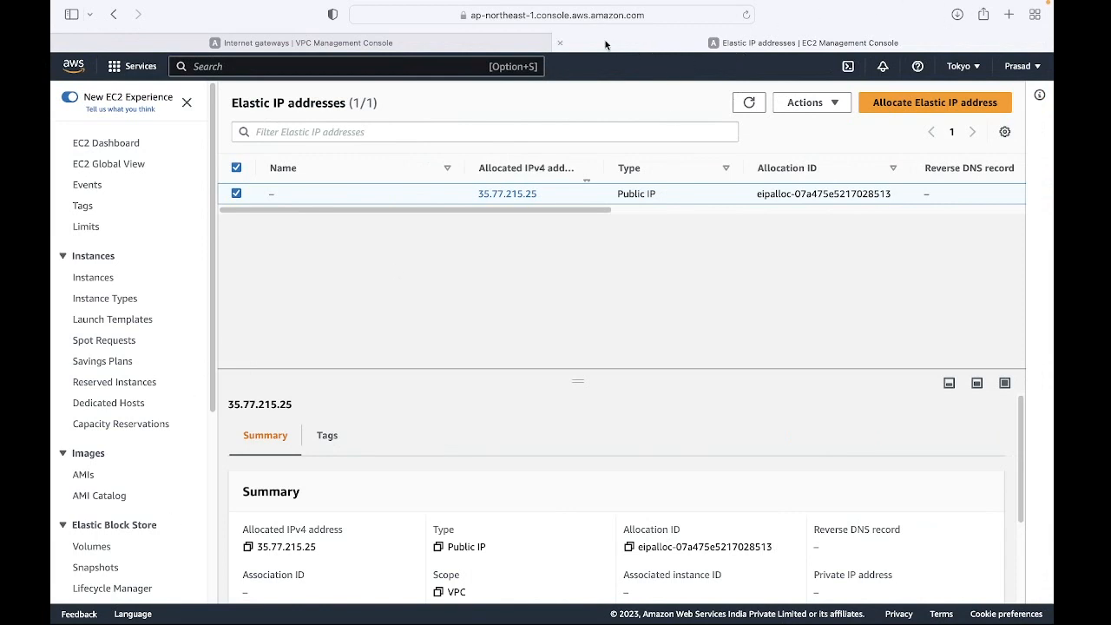
# - Close the Elastic IP addresses tab and open a new, empty Safari tab
pyautogui.click(561, 42)
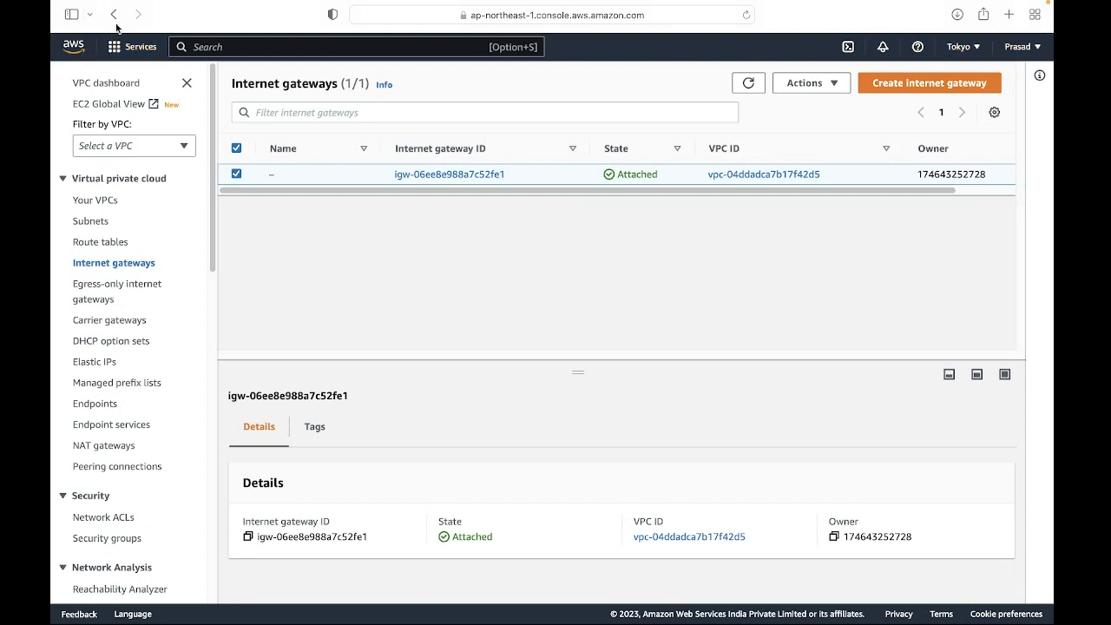
pyautogui.click(1009, 14)
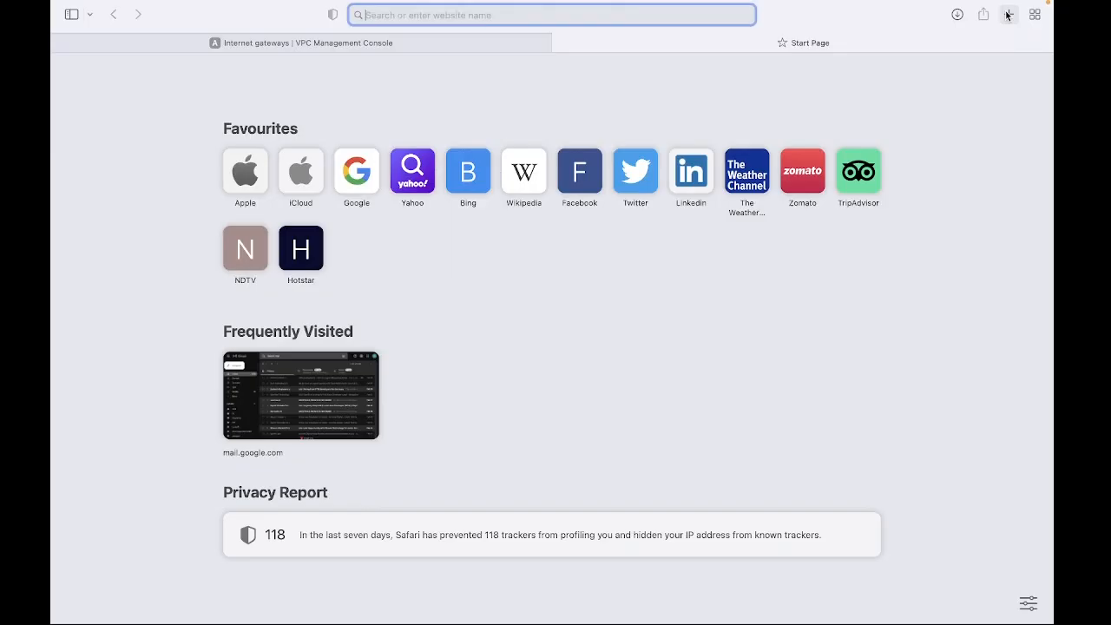
# - Enter 'aws' in the address bar and load the suggested aws.amazon.com site
pyautogui.write('aws')
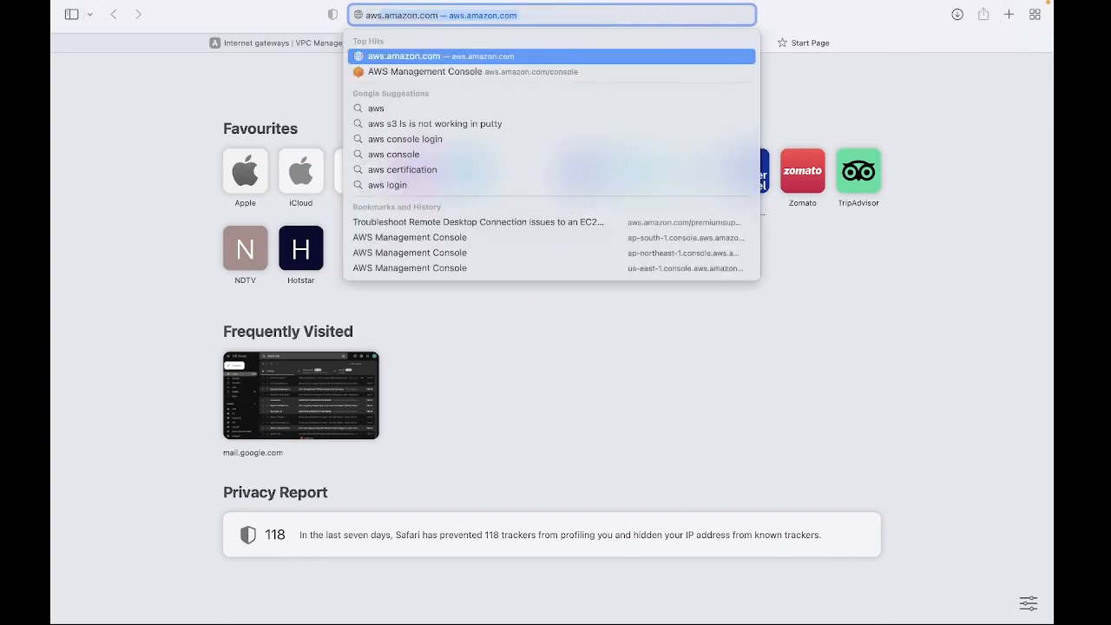
pyautogui.press('Return')
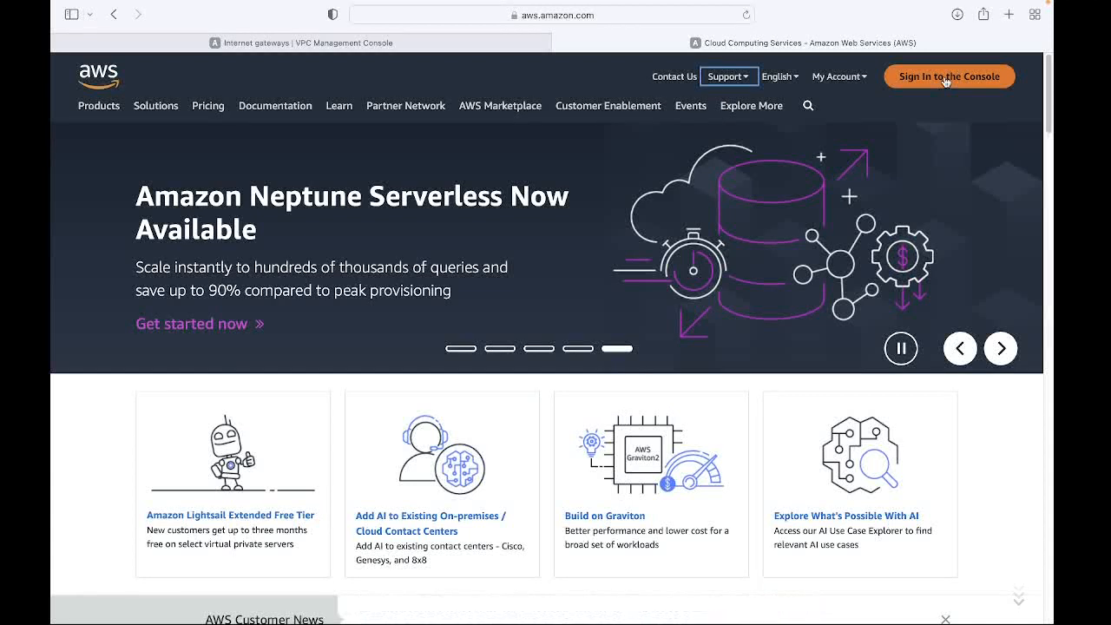
# - Go to the AWS console and sign out from the account menu
pyautogui.click(946, 80)
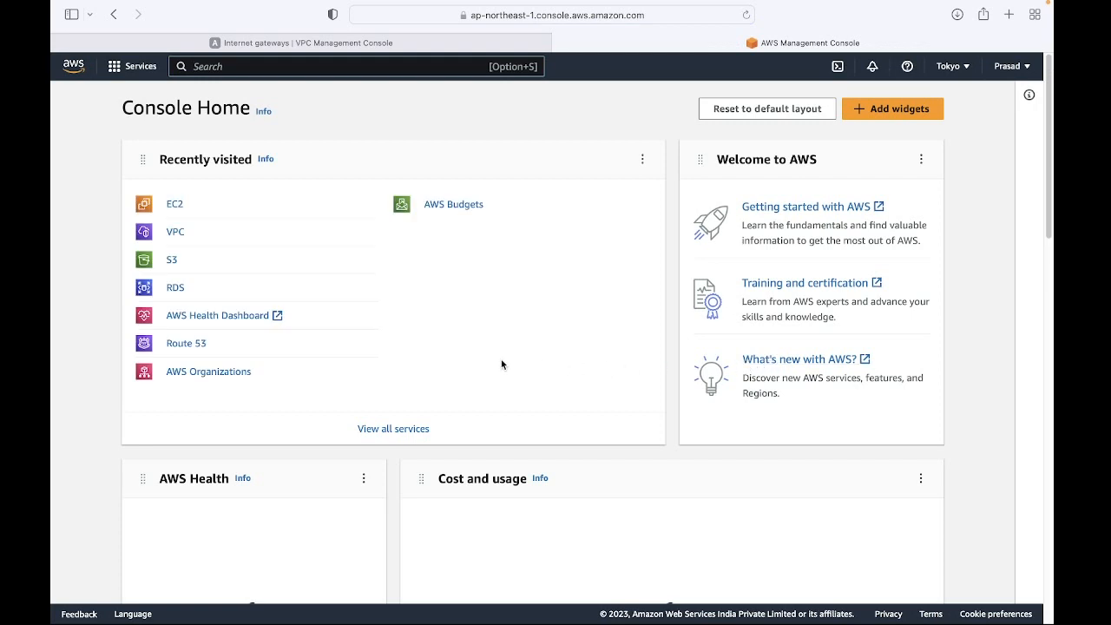
pyautogui.click(1026, 68)
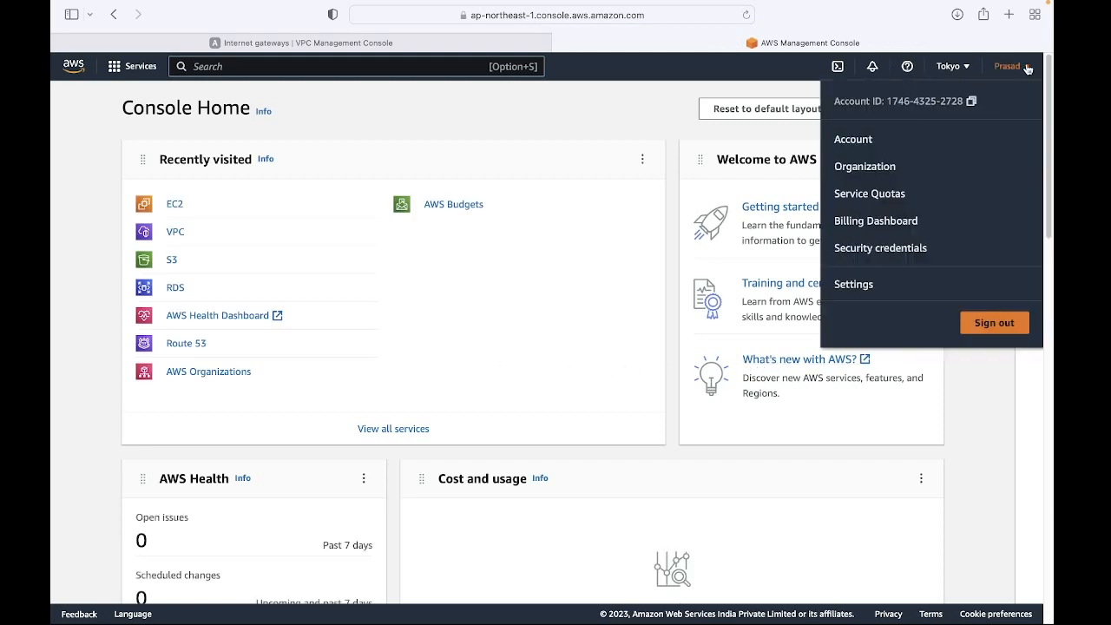
pyautogui.click(995, 324)
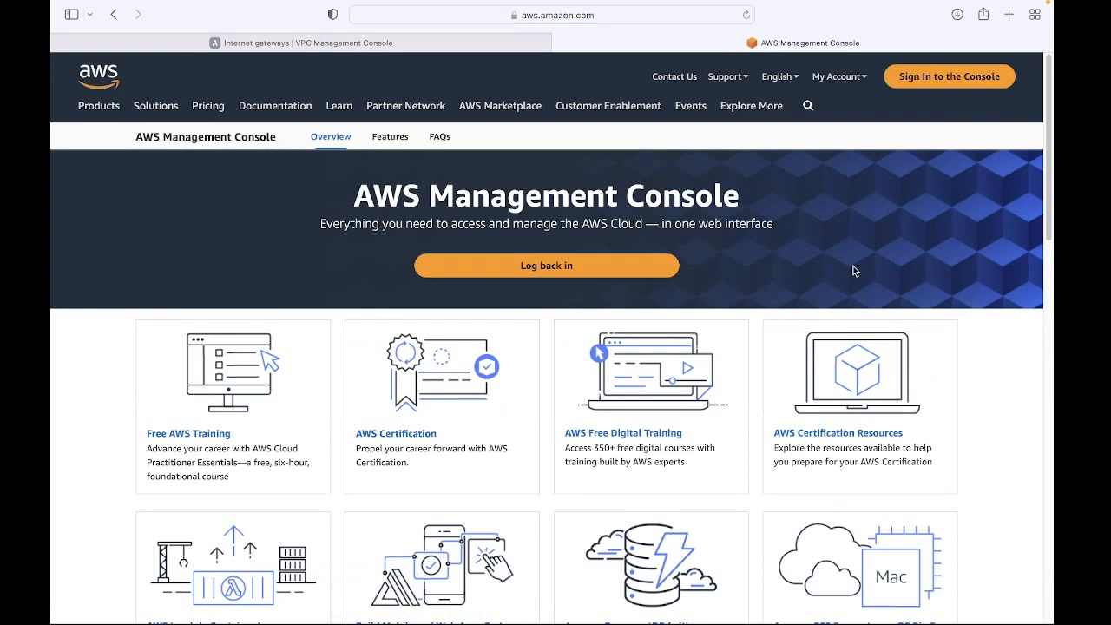
# - Sign in to the console as root user with the account e-mail and password
pyautogui.click(945, 82)
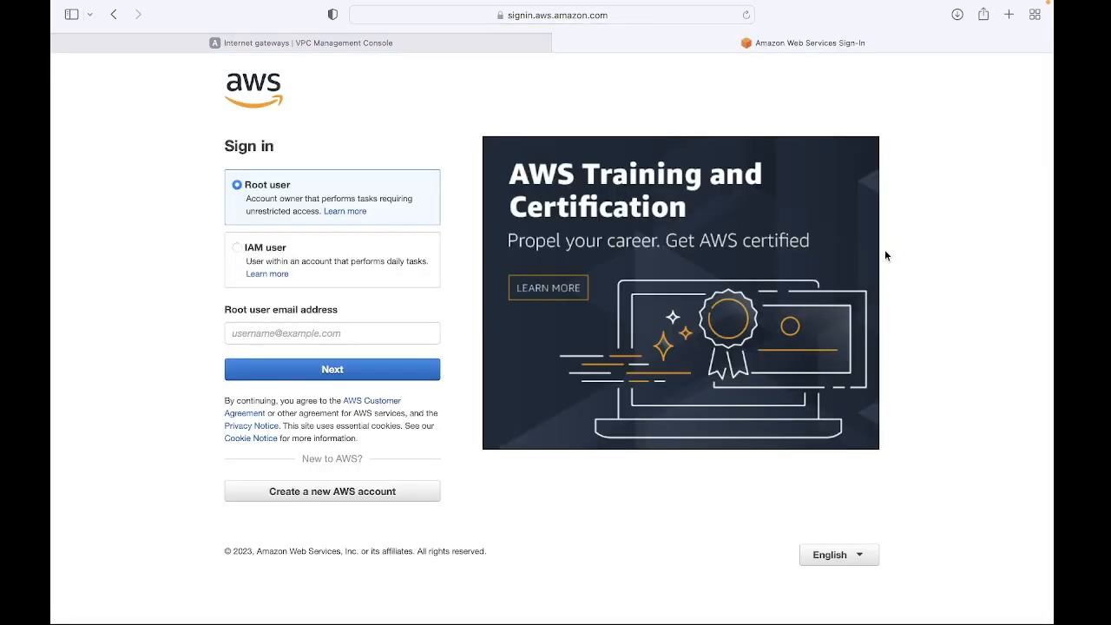
pyautogui.click(314, 336)
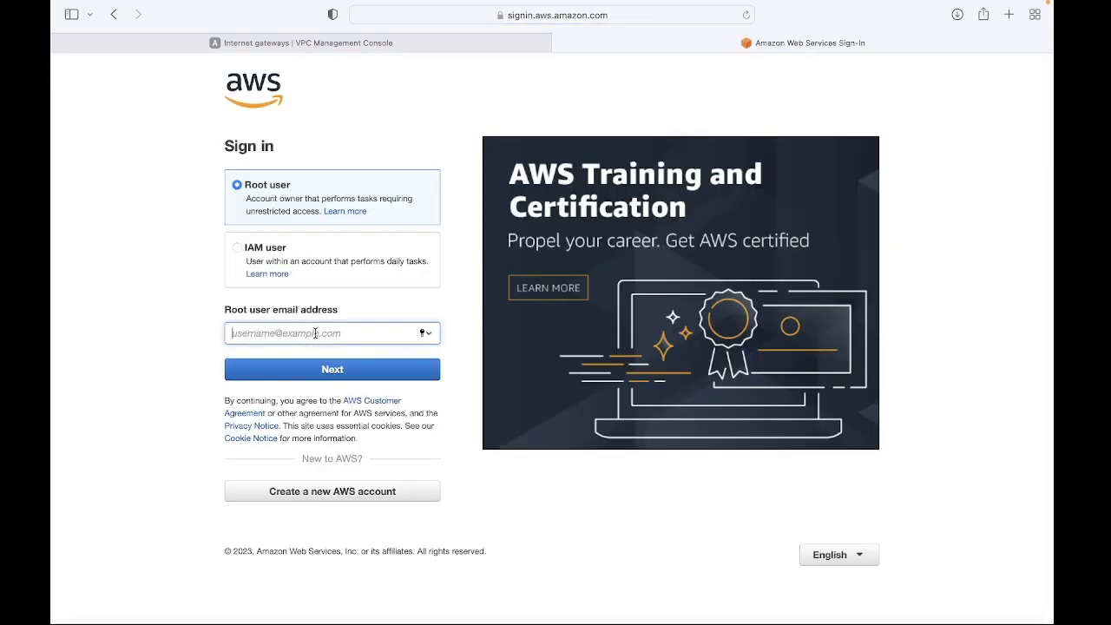
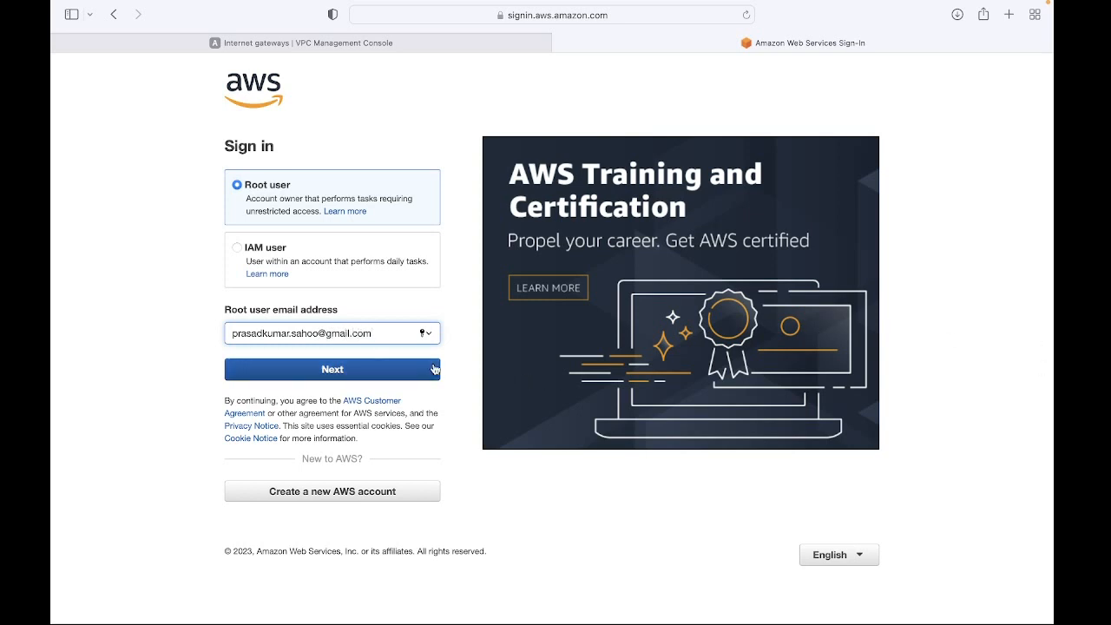
pyautogui.click(378, 374)
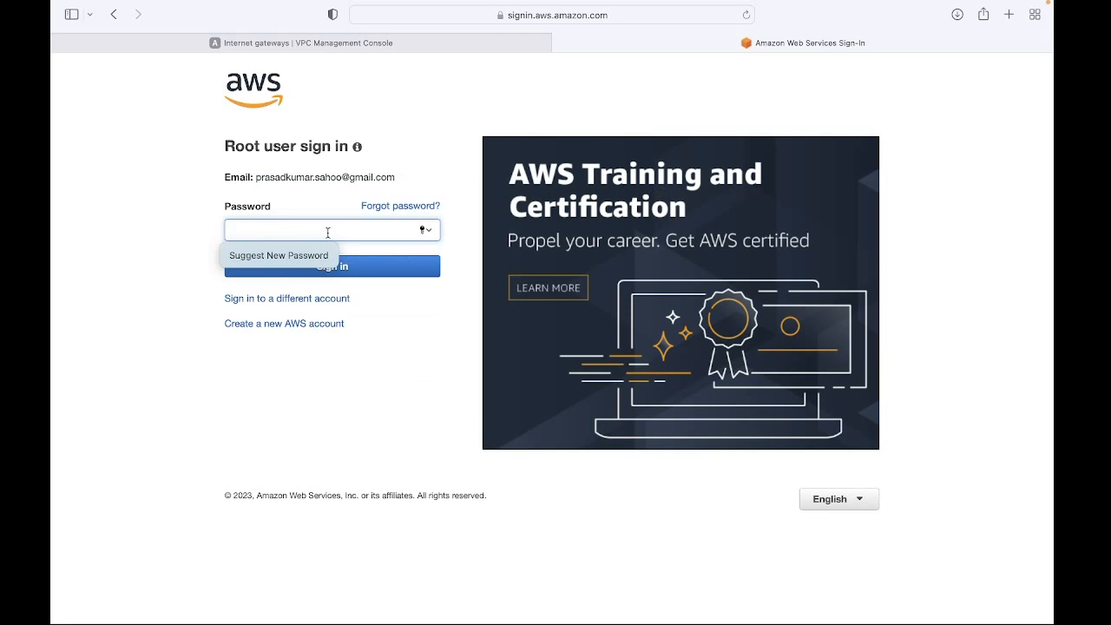
pyautogui.write('********')
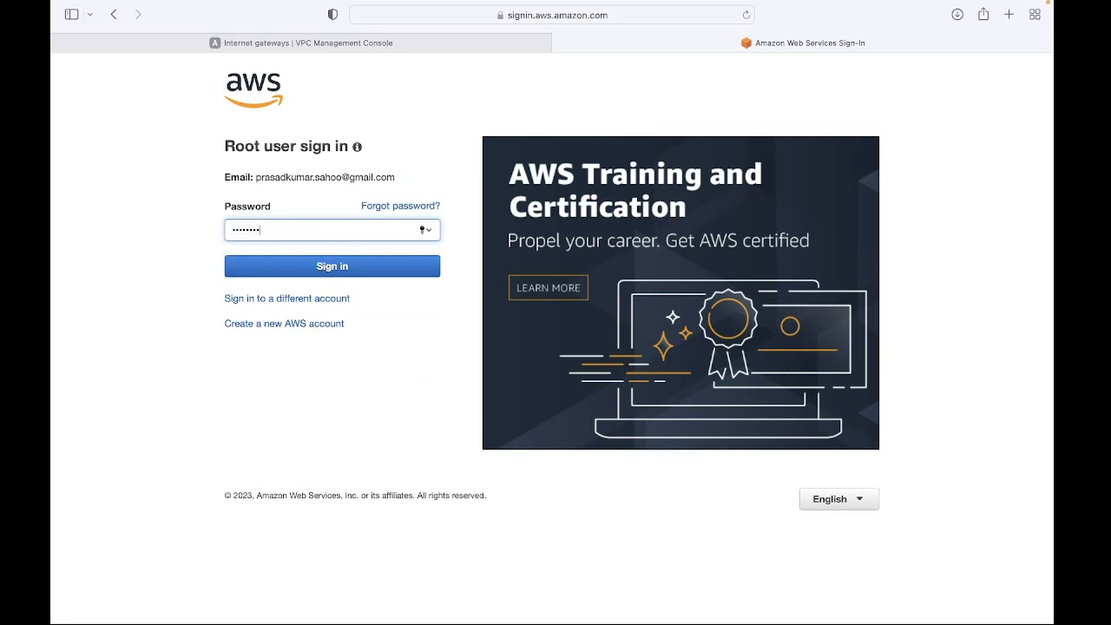
pyautogui.click(340, 268)
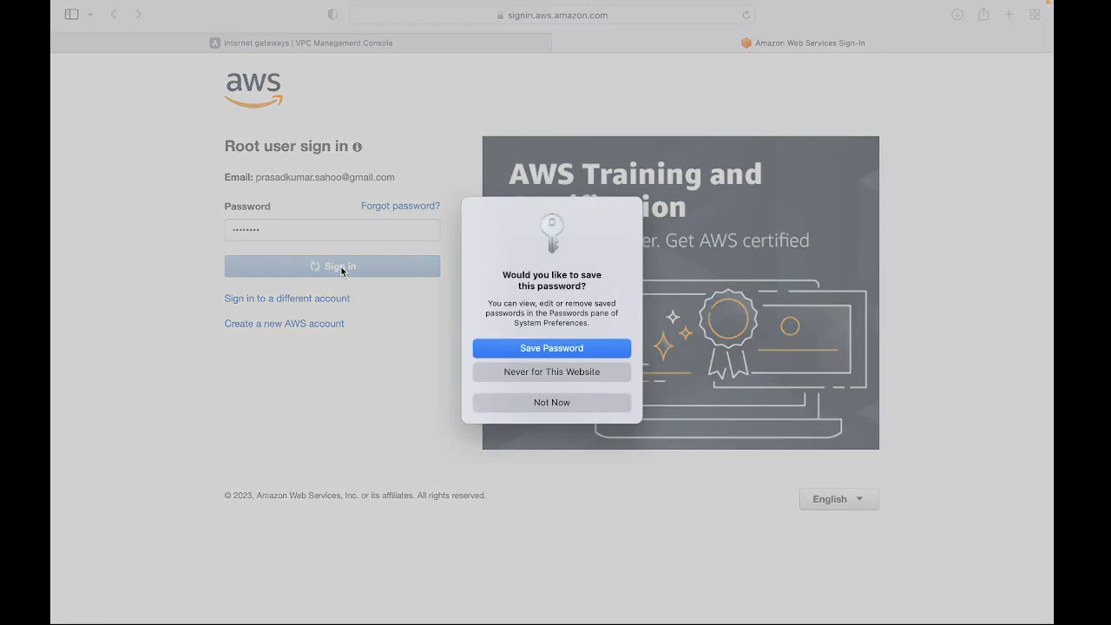
# - Decline saving the password, reload Console Home, and open the View all services page
pyautogui.click(551, 403)
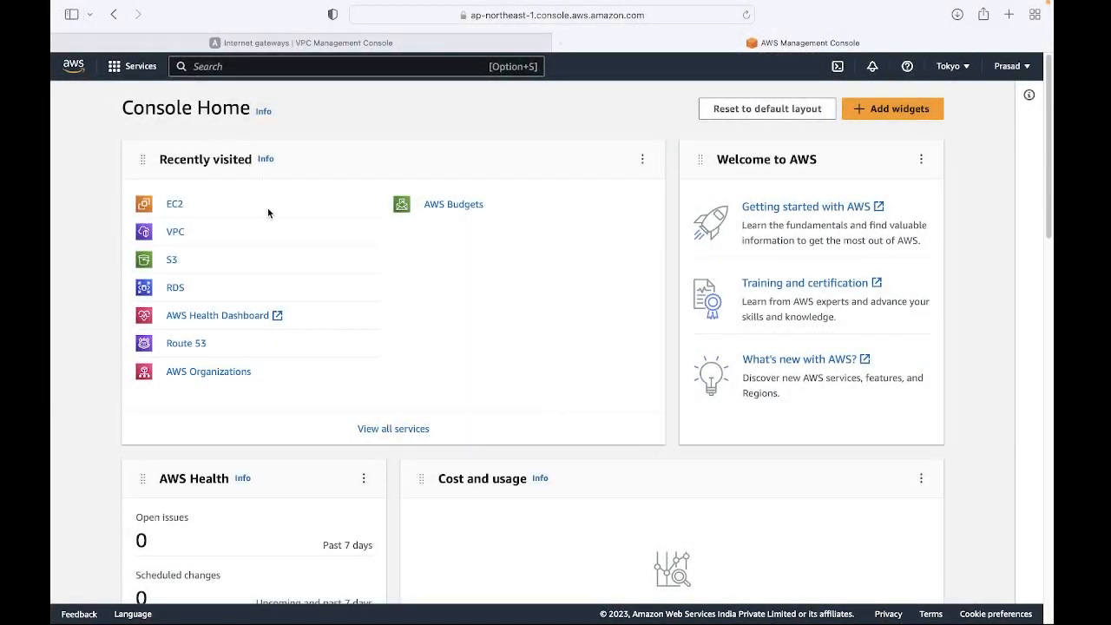
pyautogui.click(76, 69)
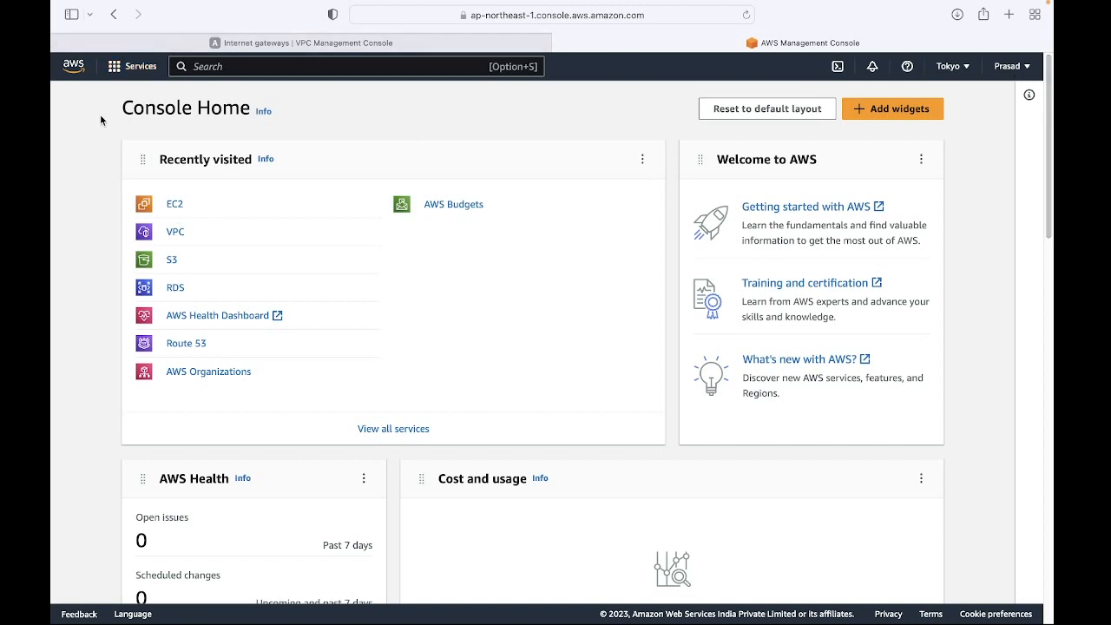
pyautogui.click(137, 73)
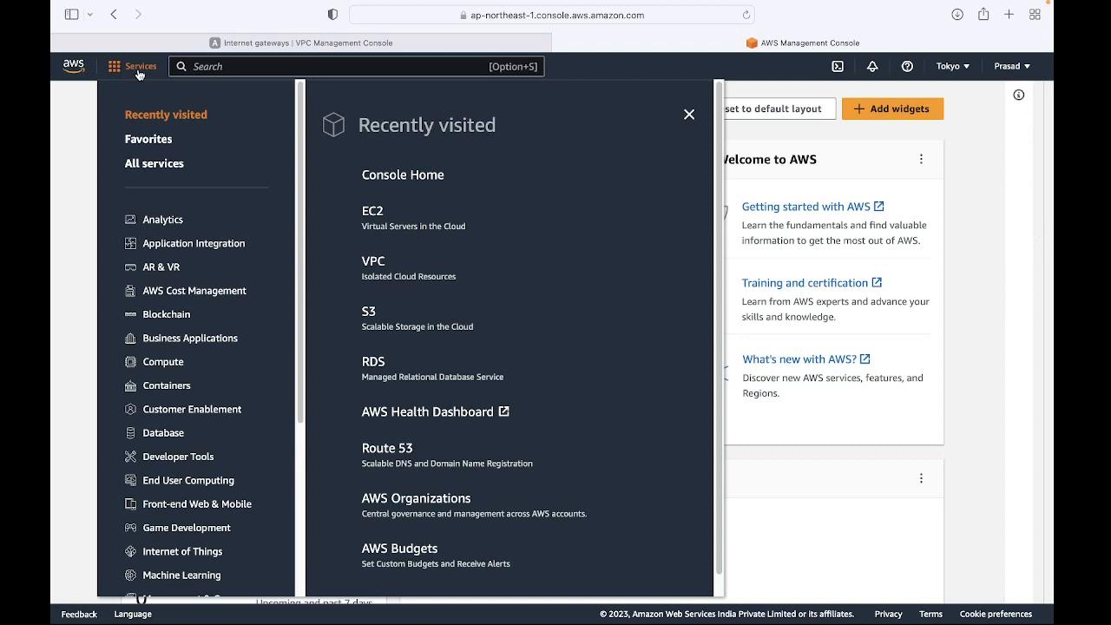
pyautogui.click(153, 168)
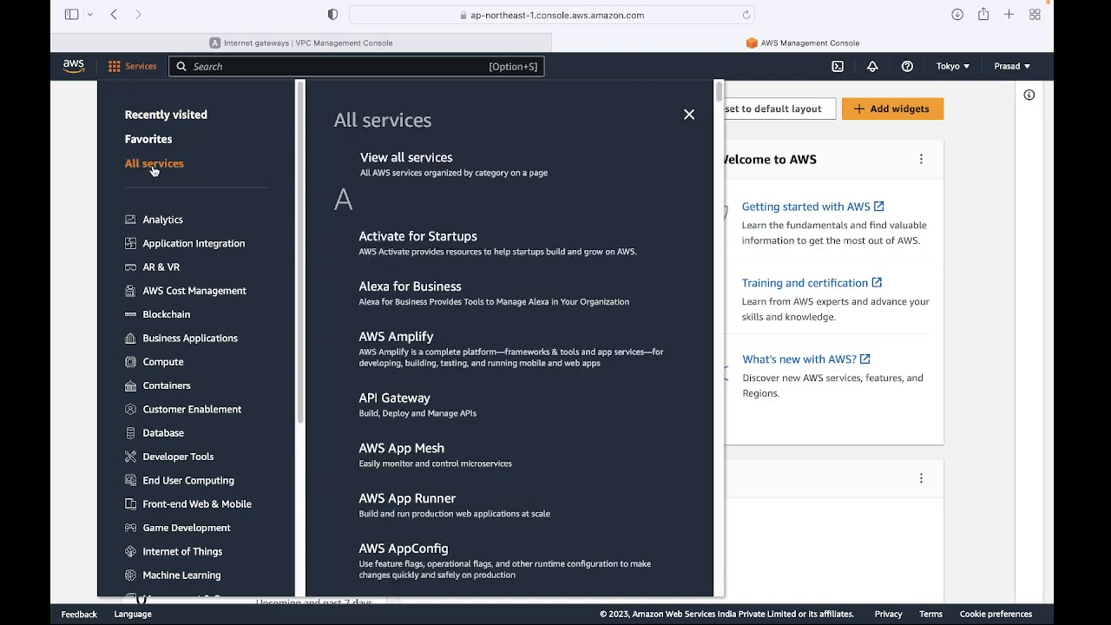
pyautogui.click(388, 158)
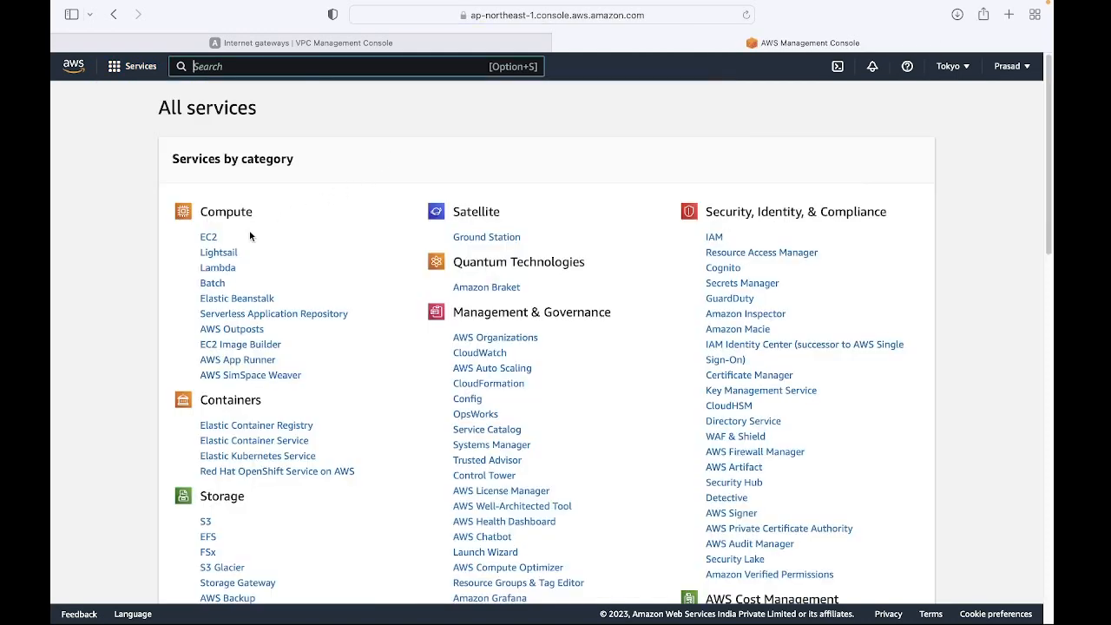
# - Open EC2, go to Instances, and start Launch instances
pyautogui.click(208, 237)
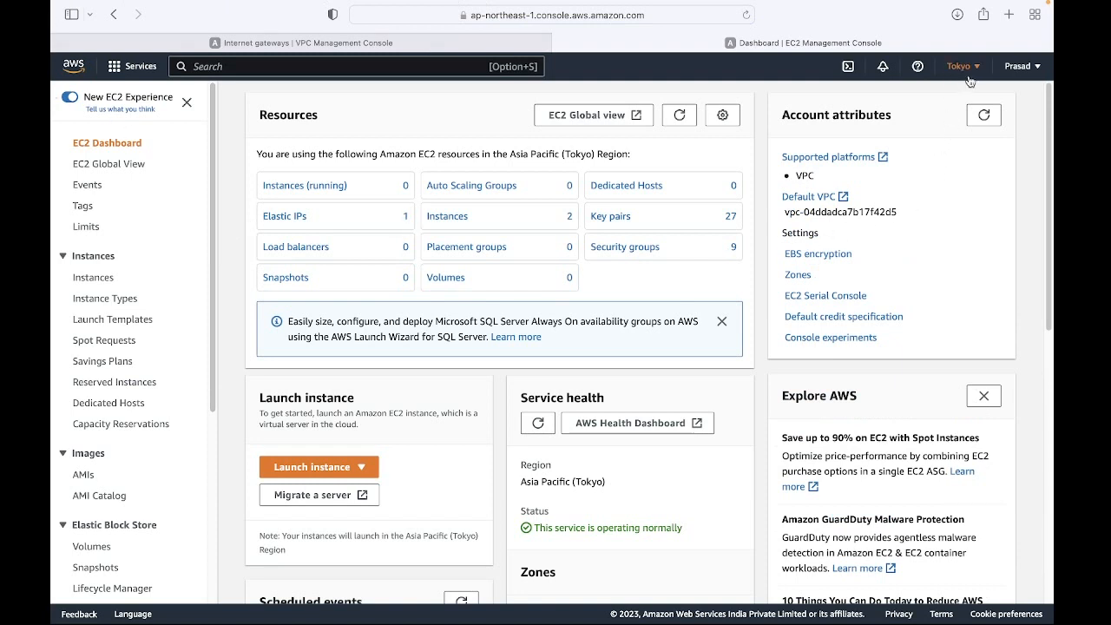
pyautogui.click(97, 282)
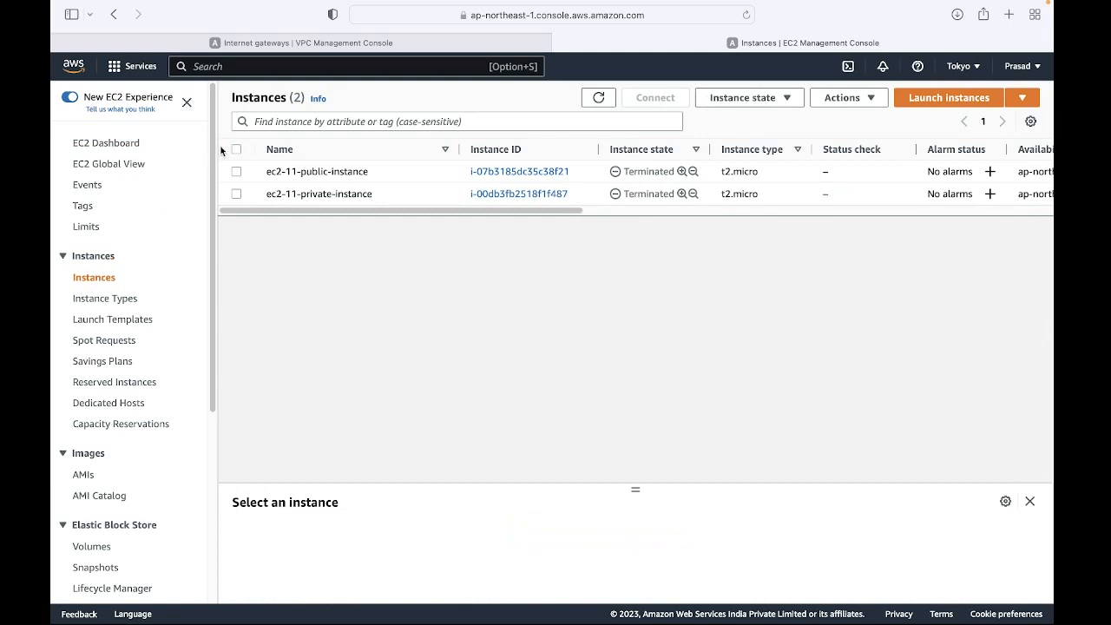
pyautogui.click(945, 101)
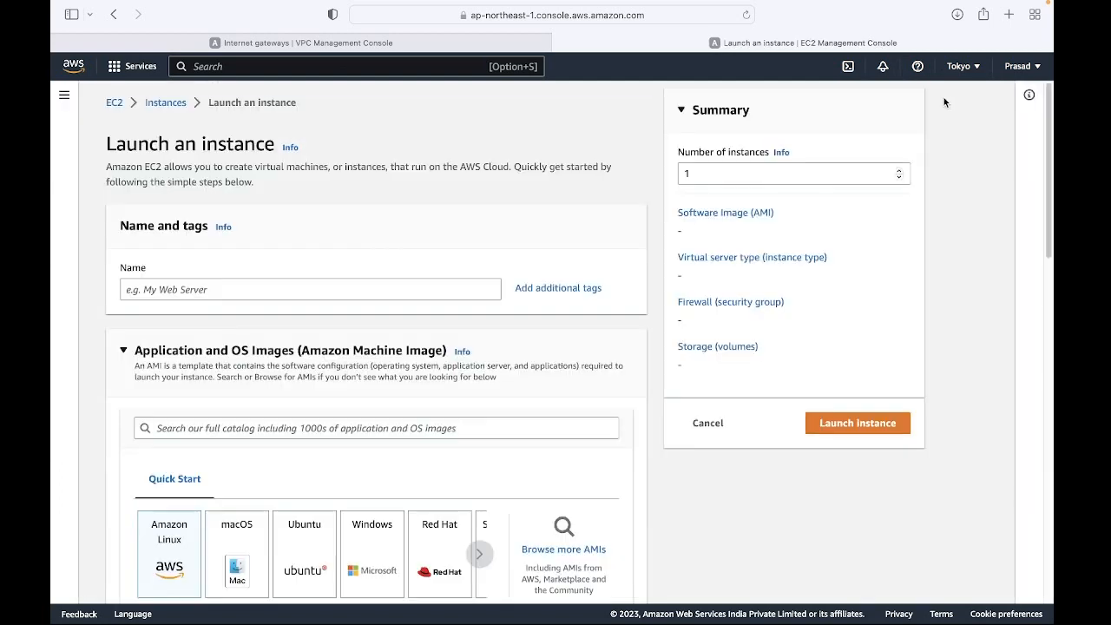
# - Name the new instance 'ec2-instance'
pyautogui.click(169, 289)
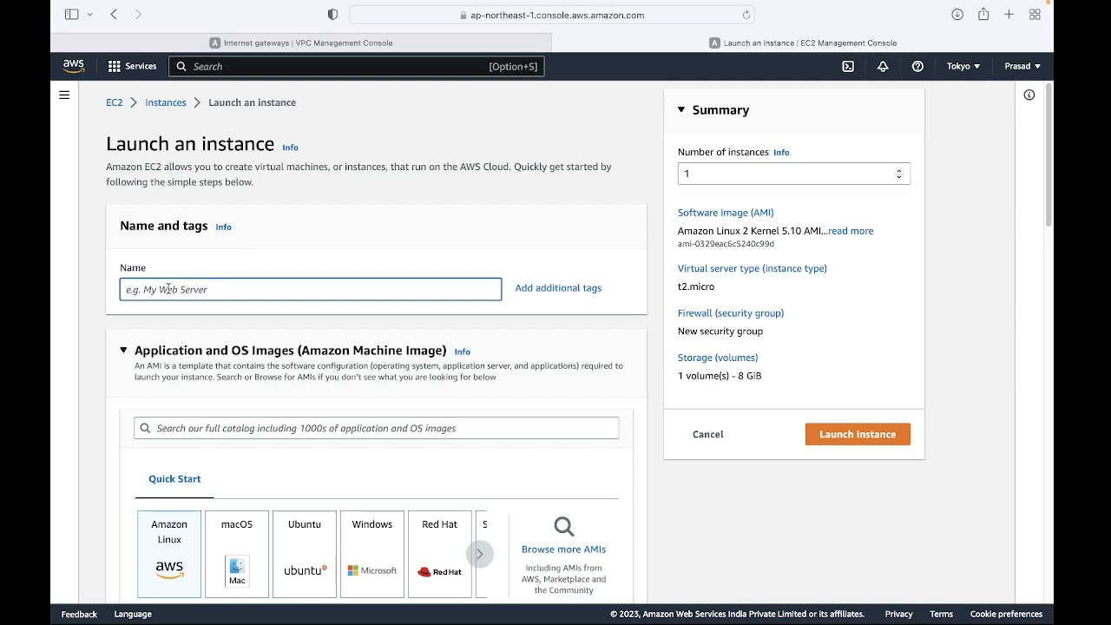
pyautogui.write('ec2-instance-1')
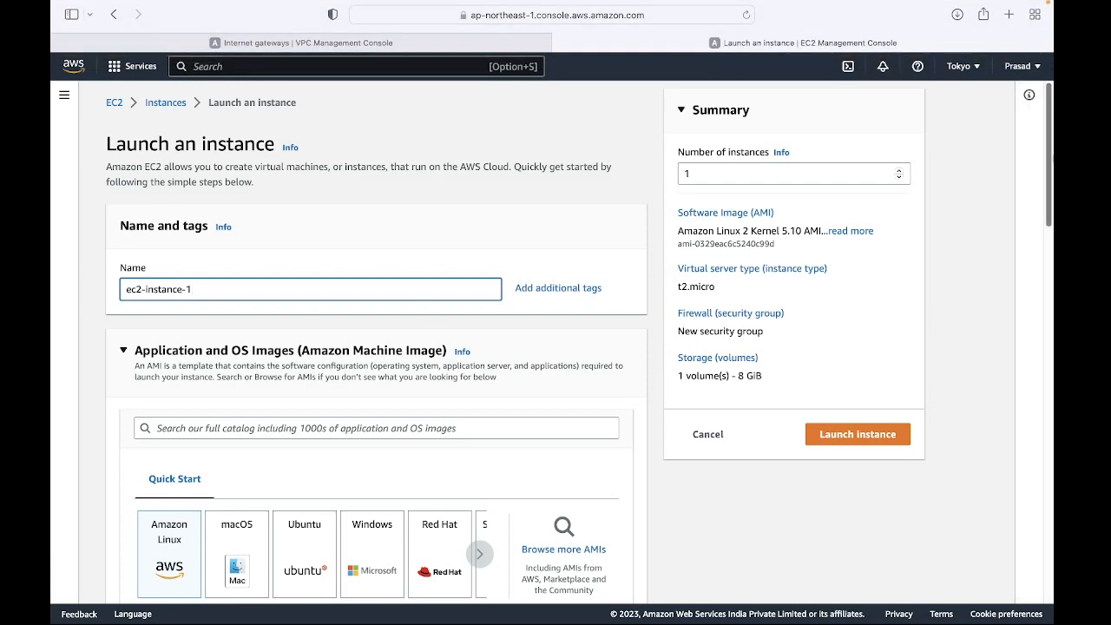
pyautogui.moveTo(1051, 156); pyautogui.dragTo(1051, 165)
pyautogui.scroll(-3, 1051, 196)
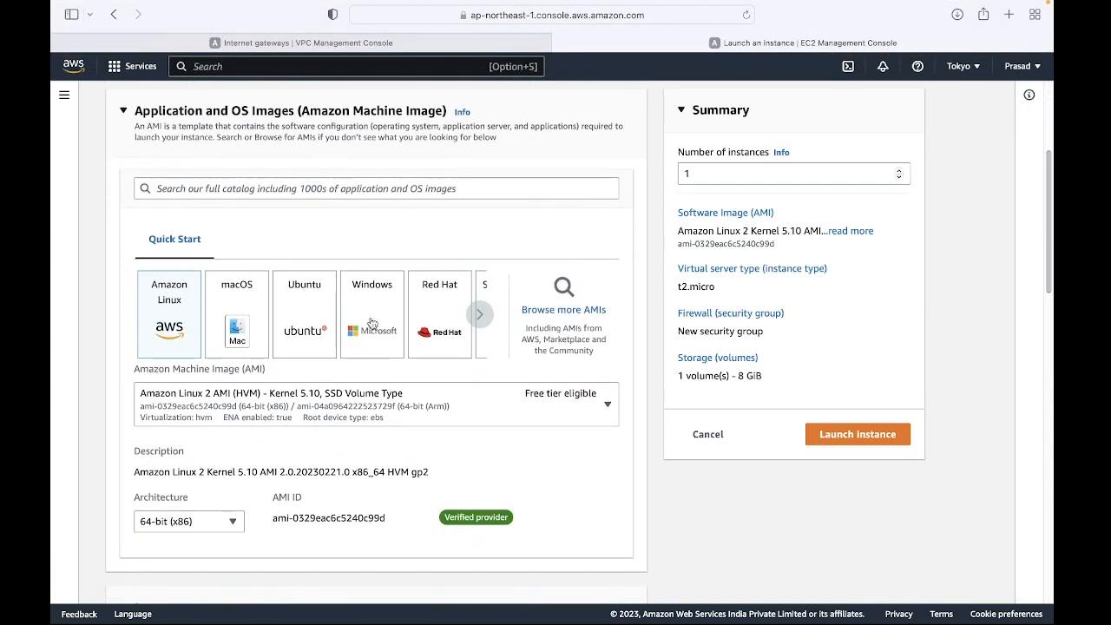
# - Try the Windows image, then keep Amazon Linux 2 as the AMI
pyautogui.click(374, 325)
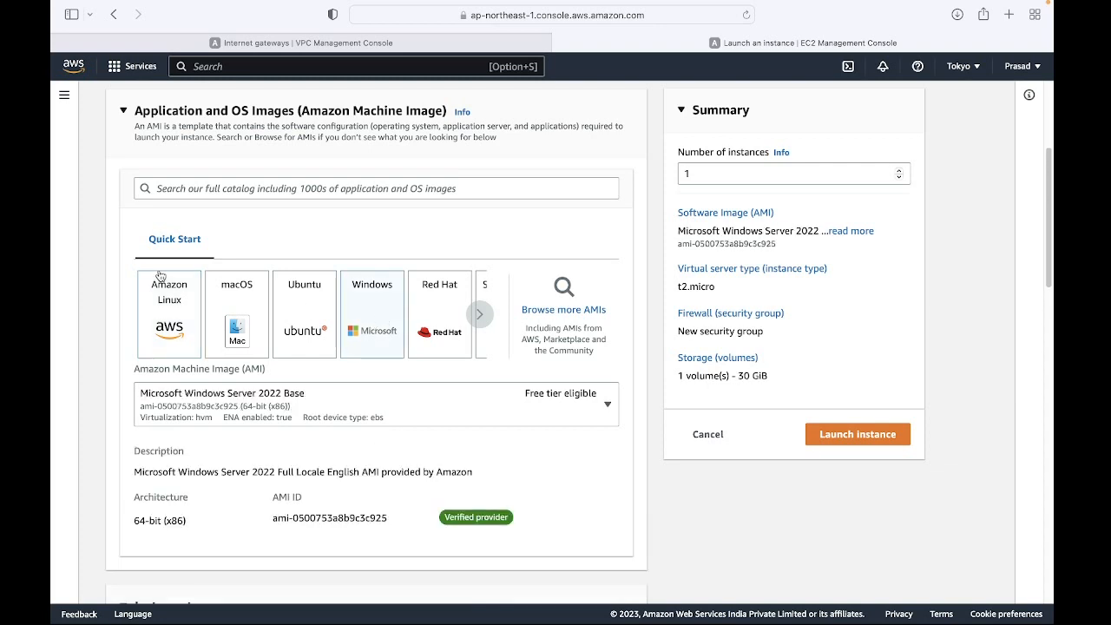
pyautogui.click(181, 312)
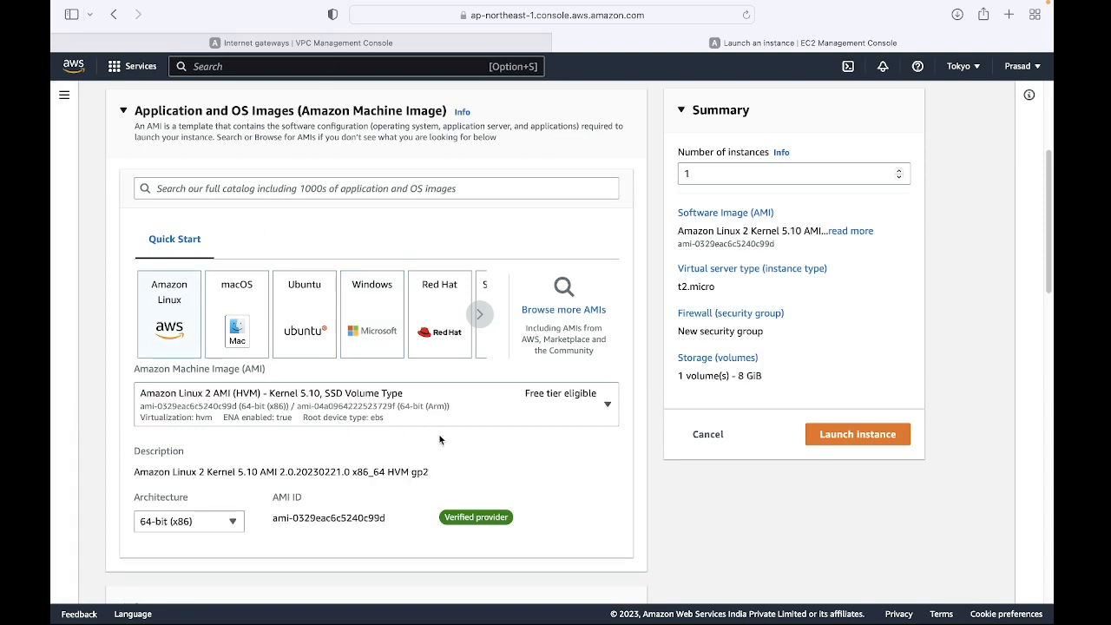
pyautogui.click(606, 406)
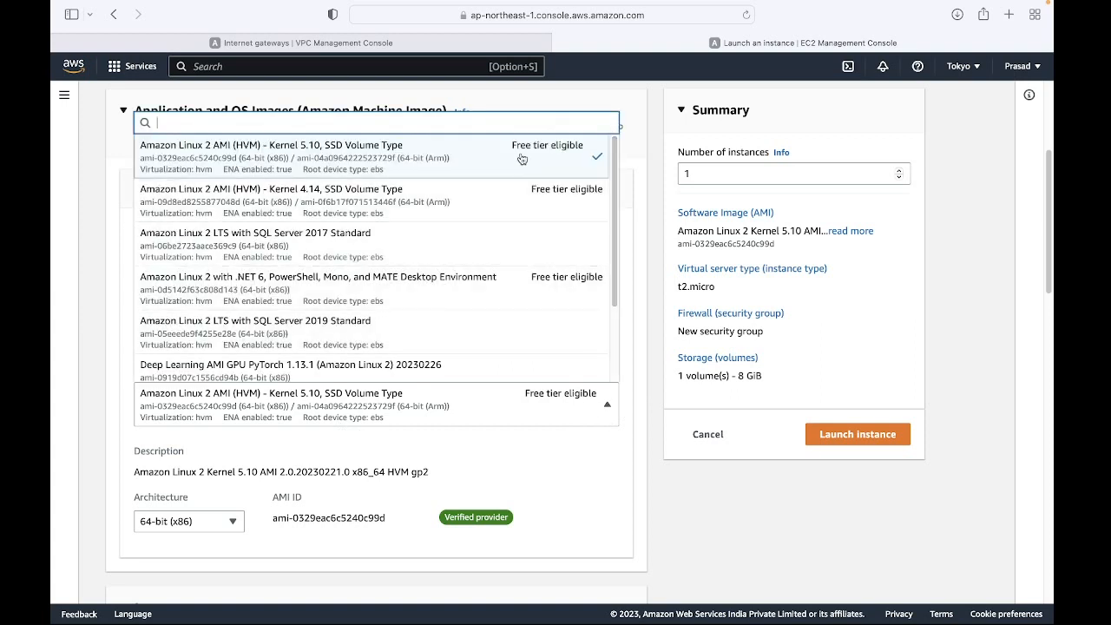
pyautogui.click(560, 461)
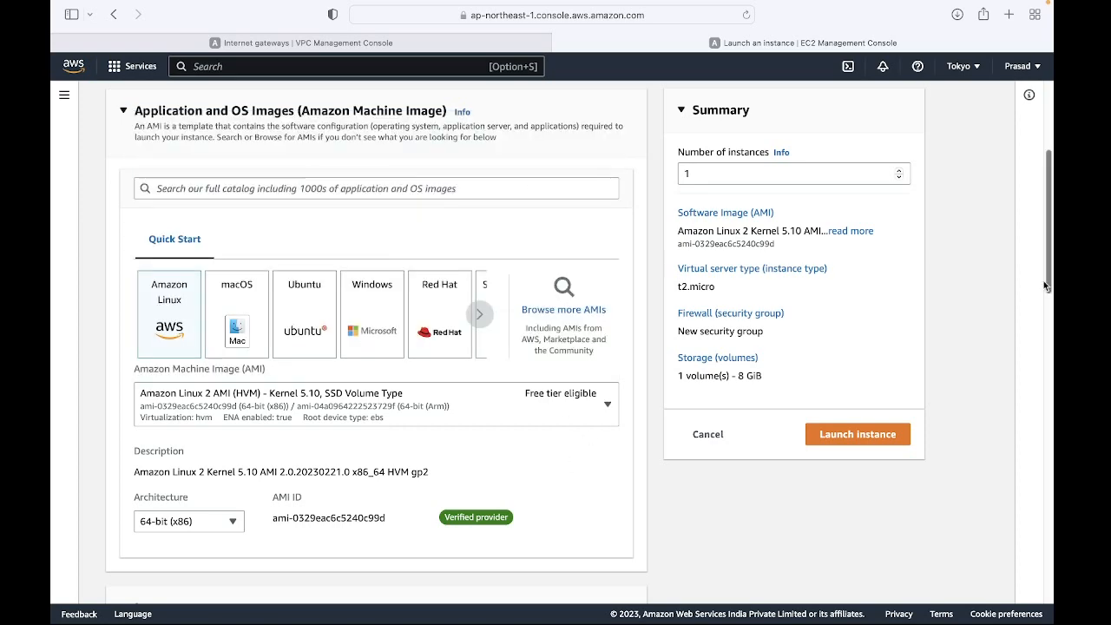
# - Open the Create new key pair form under Key pair (login)
pyautogui.moveTo(1049, 242); pyautogui.dragTo(1053, 322)
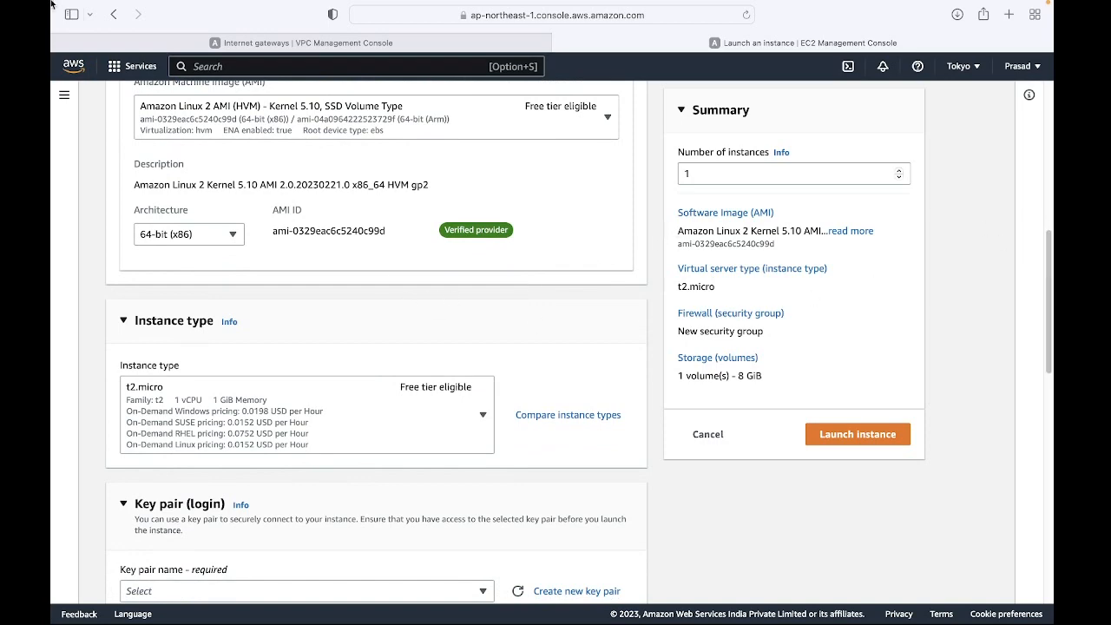
pyautogui.scroll(-3, 1016, 269)
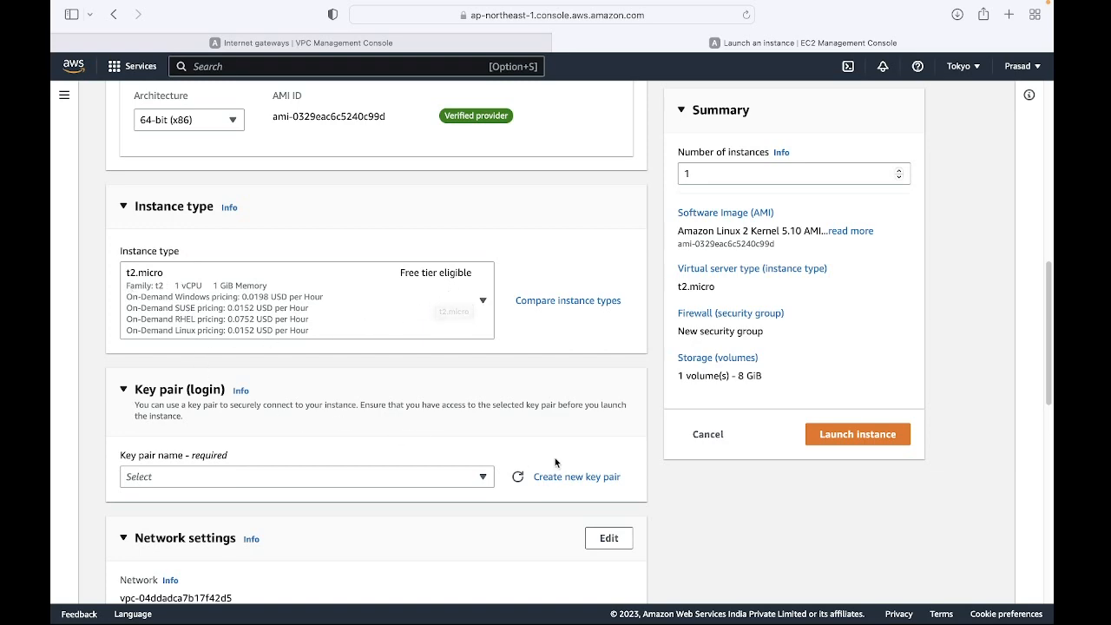
pyautogui.click(566, 480)
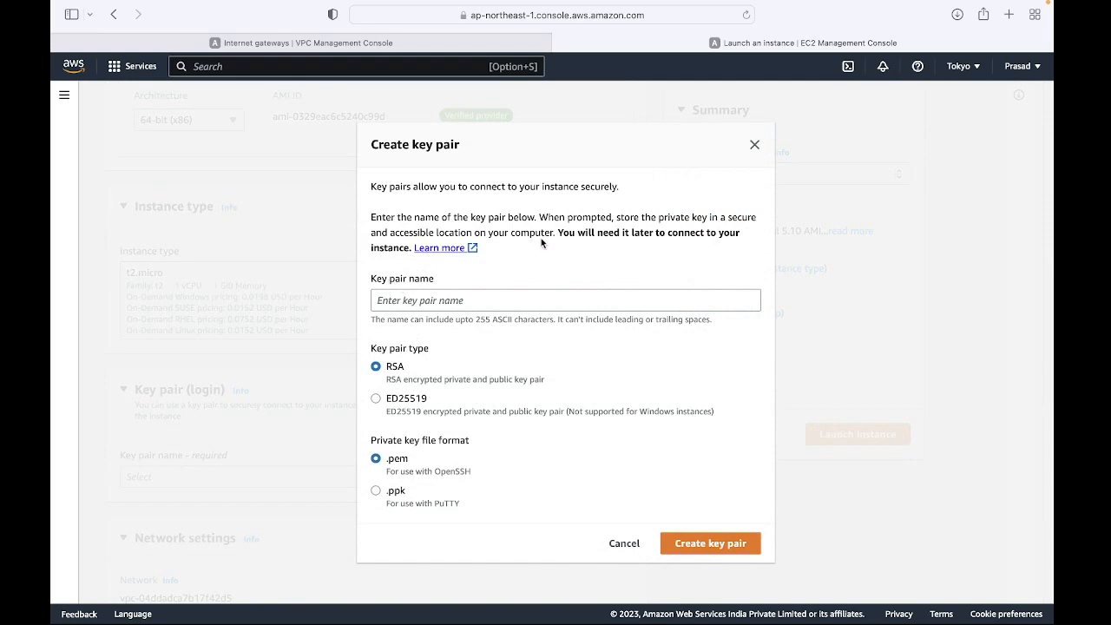
# - Copy the instance name 'ec2-instance-1' from the Name field
pyautogui.click(755, 146)
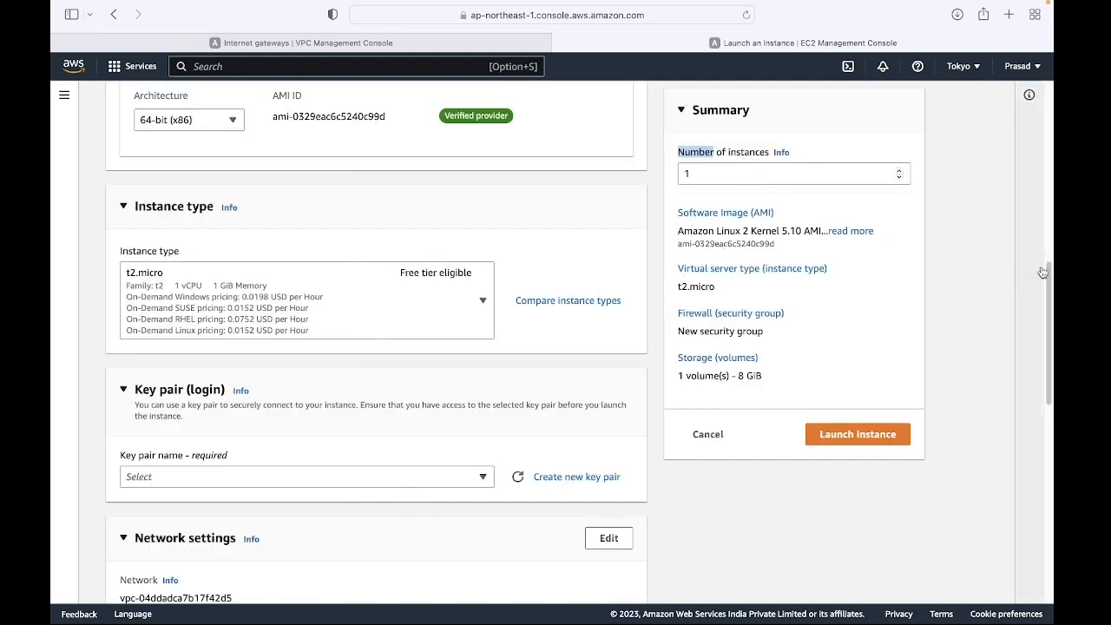
pyautogui.moveTo(1049, 280); pyautogui.dragTo(981, 143)
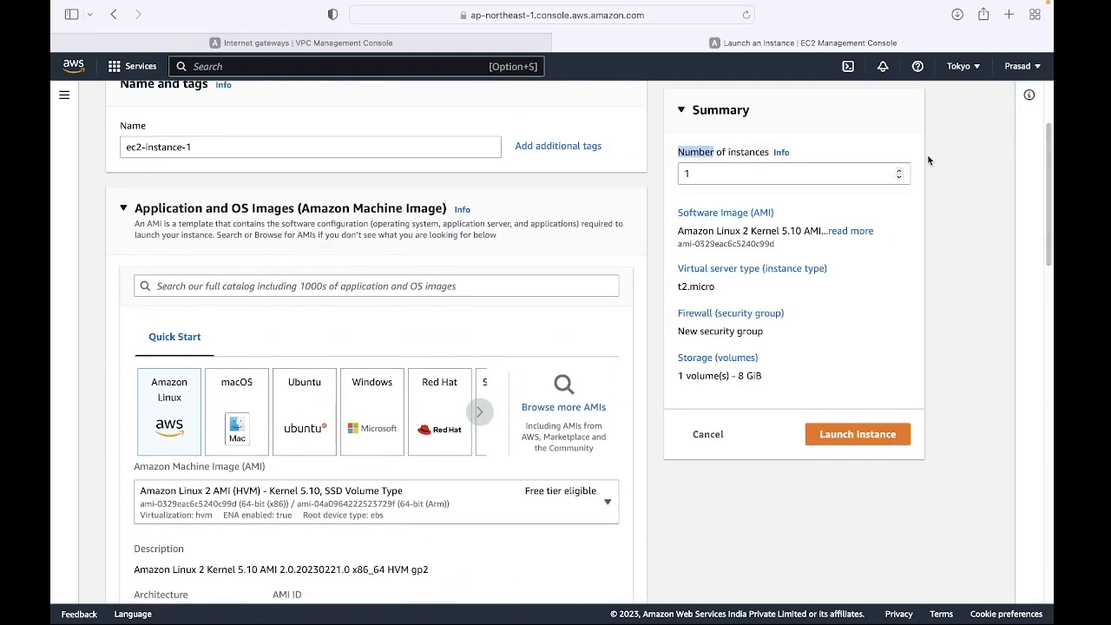
pyautogui.moveTo(208, 143); pyautogui.dragTo(128, 146)
pyautogui.press('super+c')
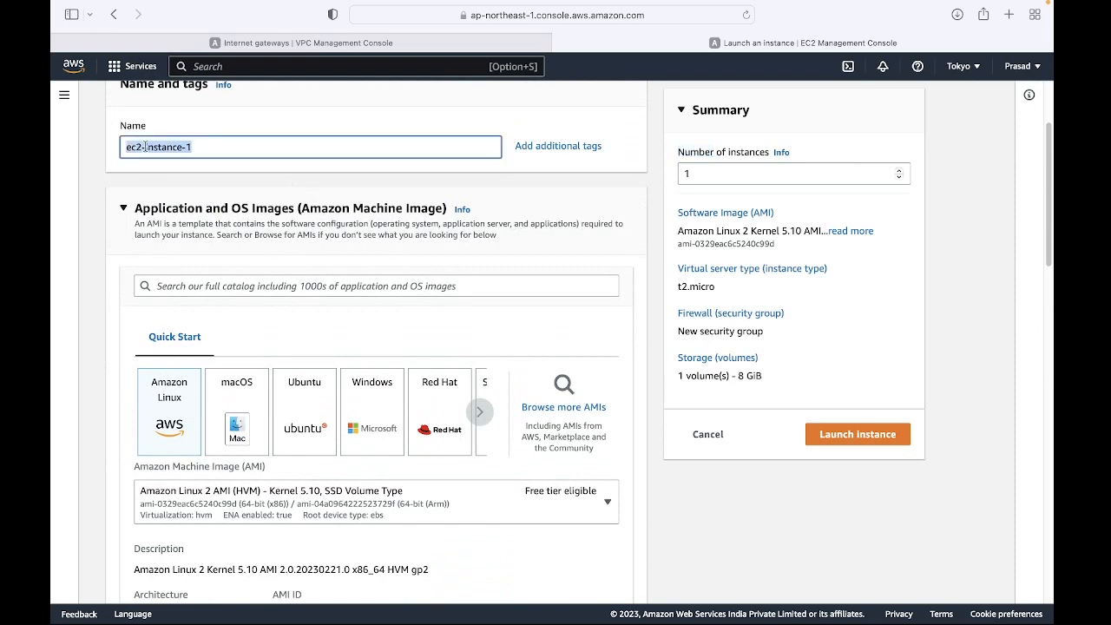
pyautogui.rightClick(150, 150)
pyautogui.click(174, 224)
# - Create the RSA key pair 'ec2-instance-1-keypair' in .ppk format for the instance
pyautogui.moveTo(1049, 160); pyautogui.dragTo(1049, 223)
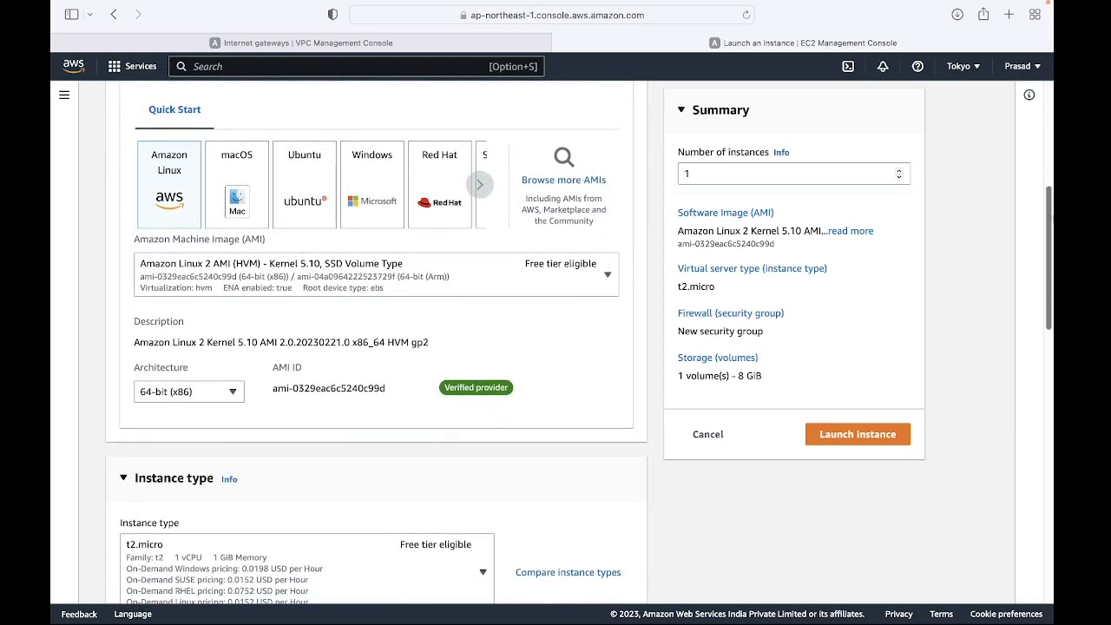
pyautogui.moveTo(1049, 212); pyautogui.dragTo(1049, 308)
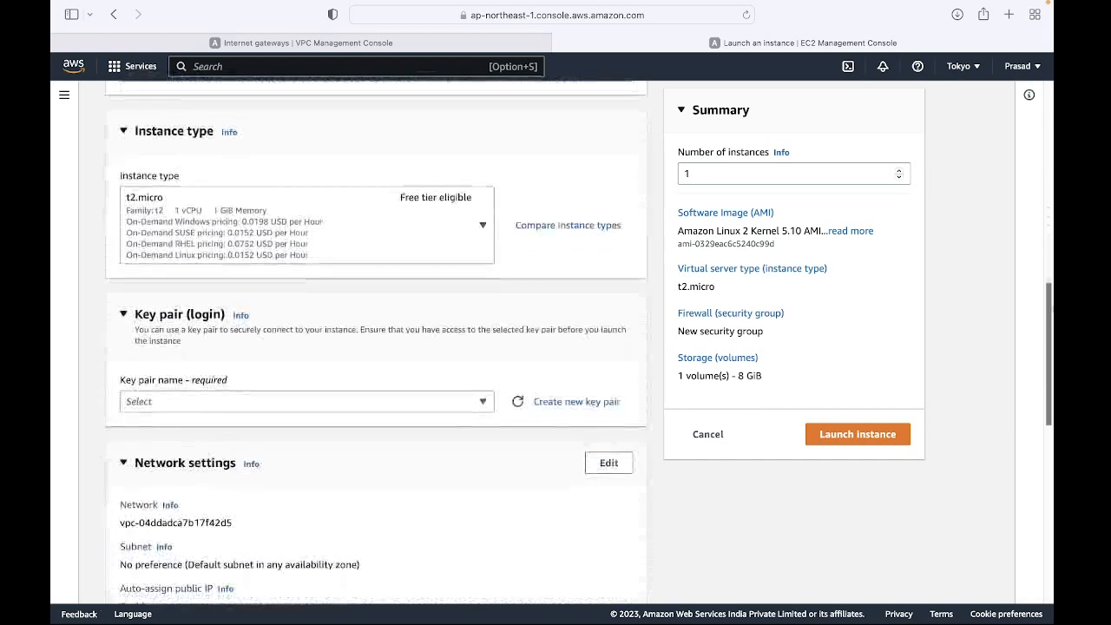
pyautogui.click(577, 402)
pyautogui.rightClick(429, 301)
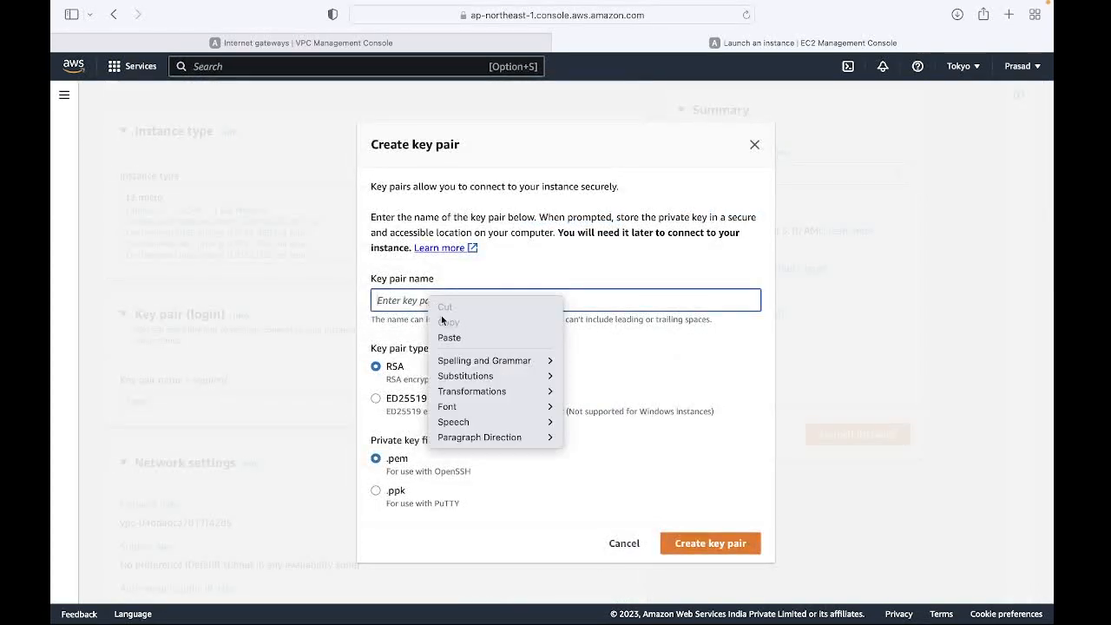
pyautogui.click(450, 337)
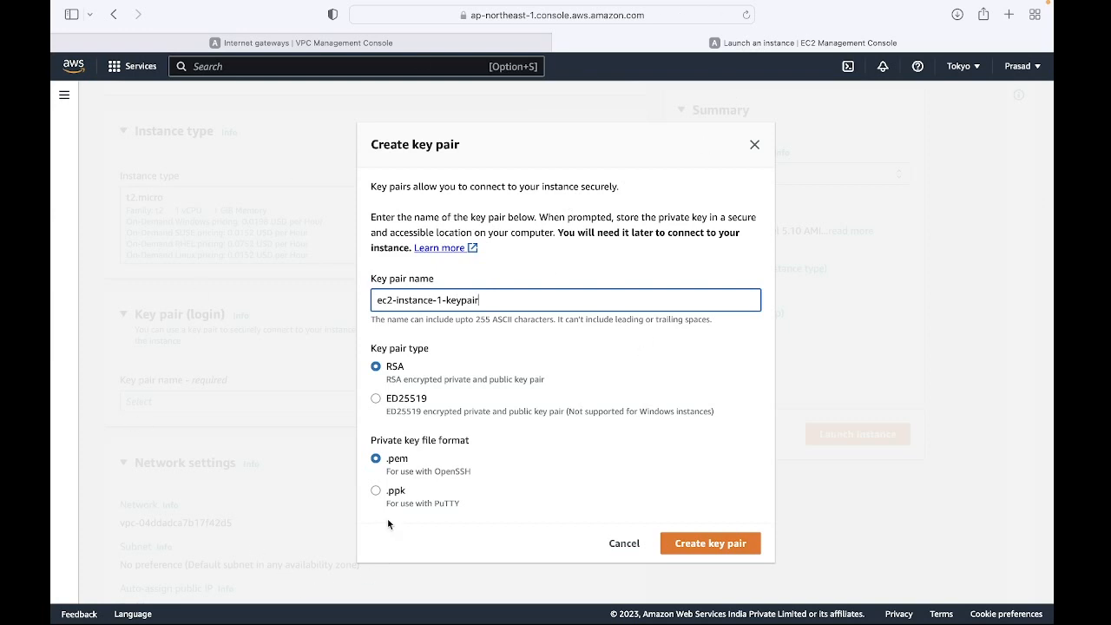
pyautogui.click(375, 491)
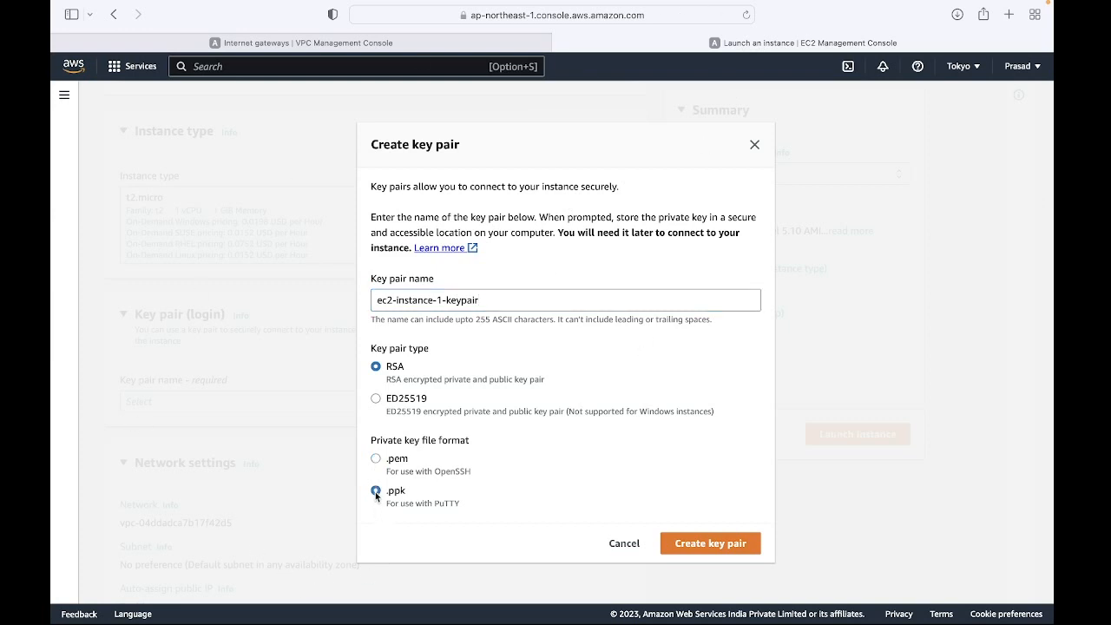
pyautogui.click(712, 544)
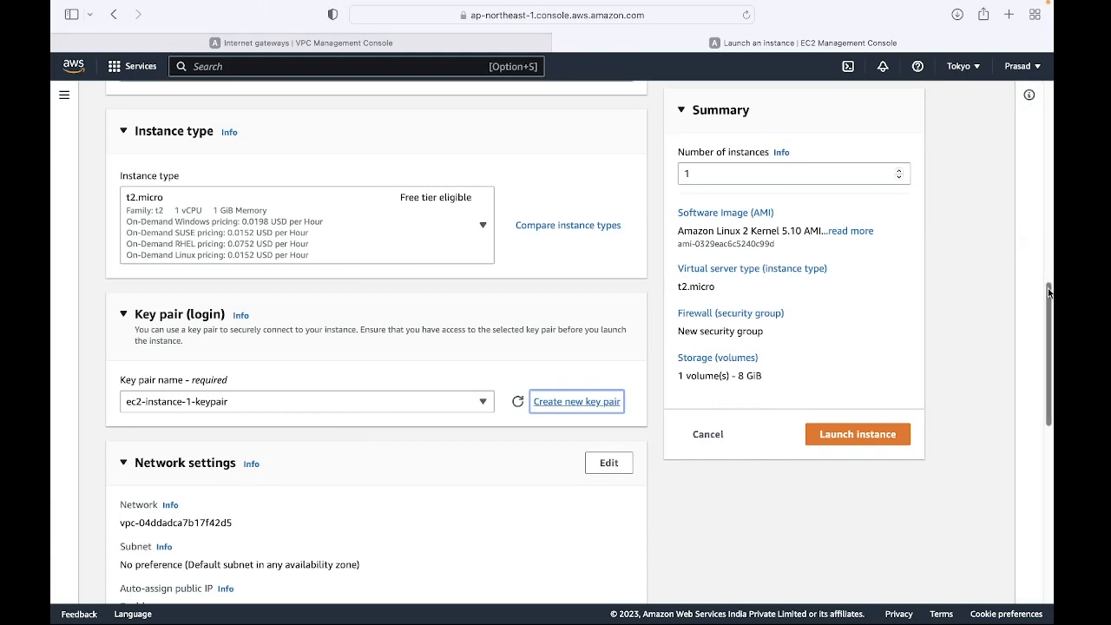
pyautogui.scroll(-5, 1049, 292)
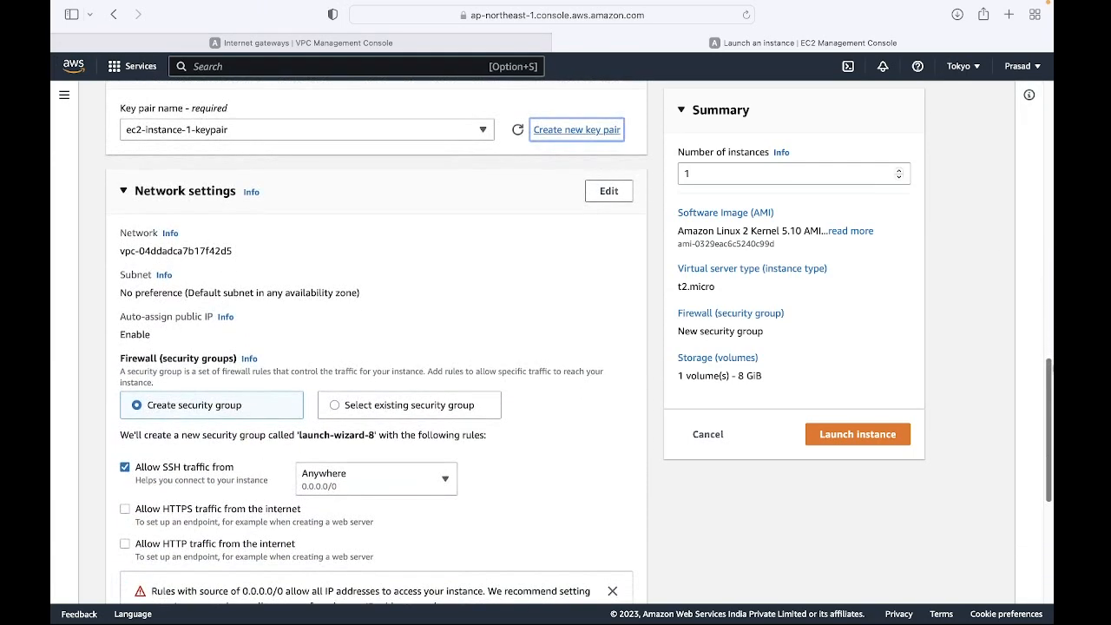
# - Edit Network settings, choosing the default VPC and 'No preference' for the subnet
pyautogui.click(609, 193)
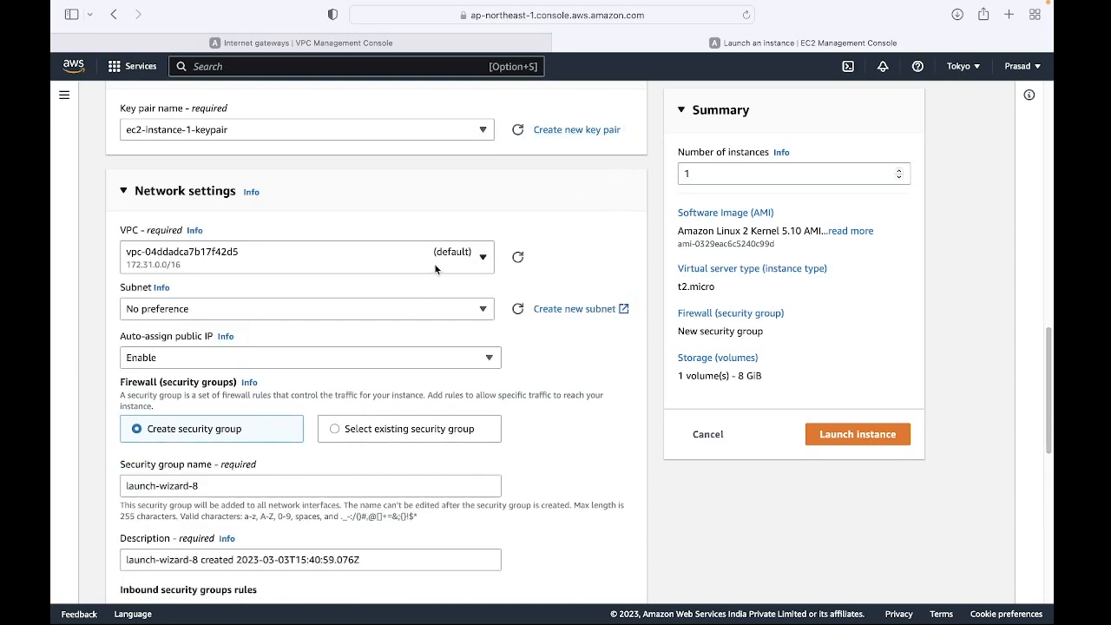
pyautogui.click(482, 259)
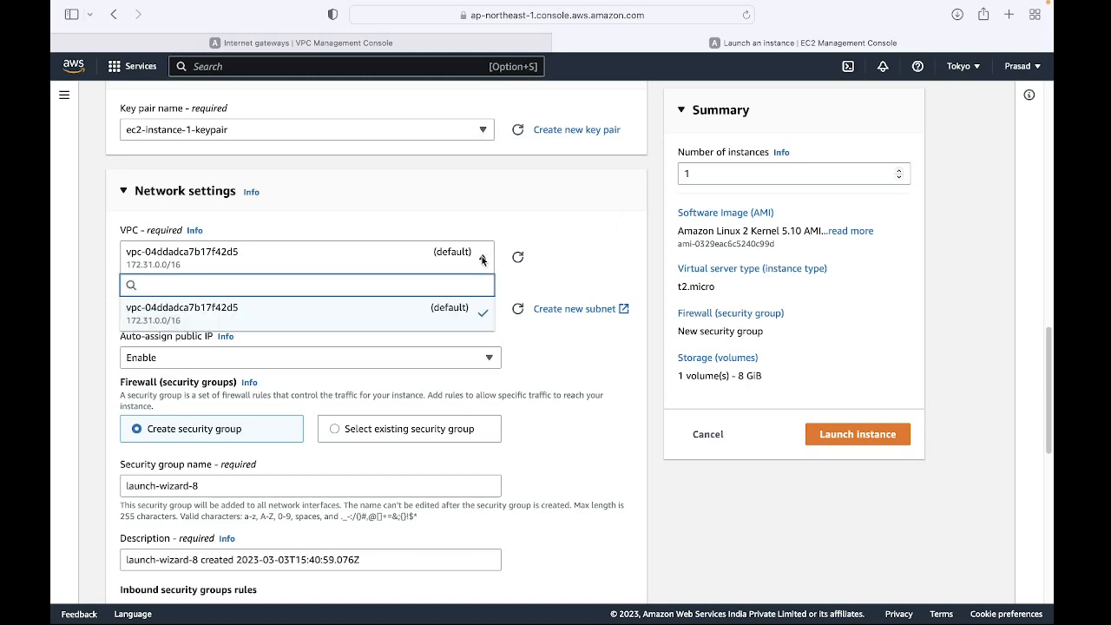
pyautogui.click(418, 317)
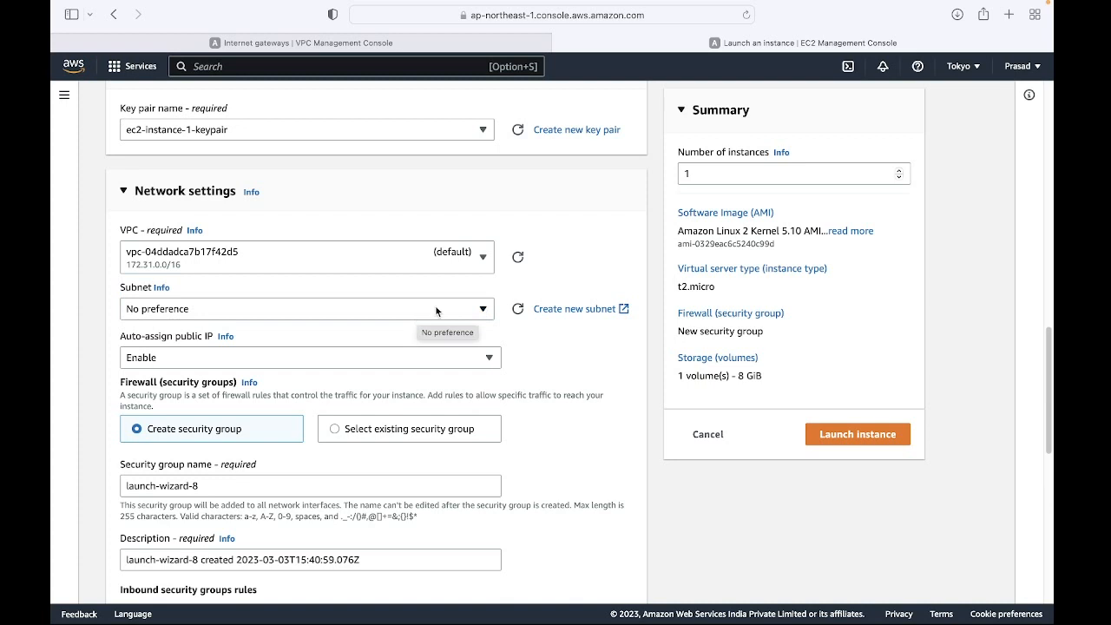
pyautogui.click(436, 311)
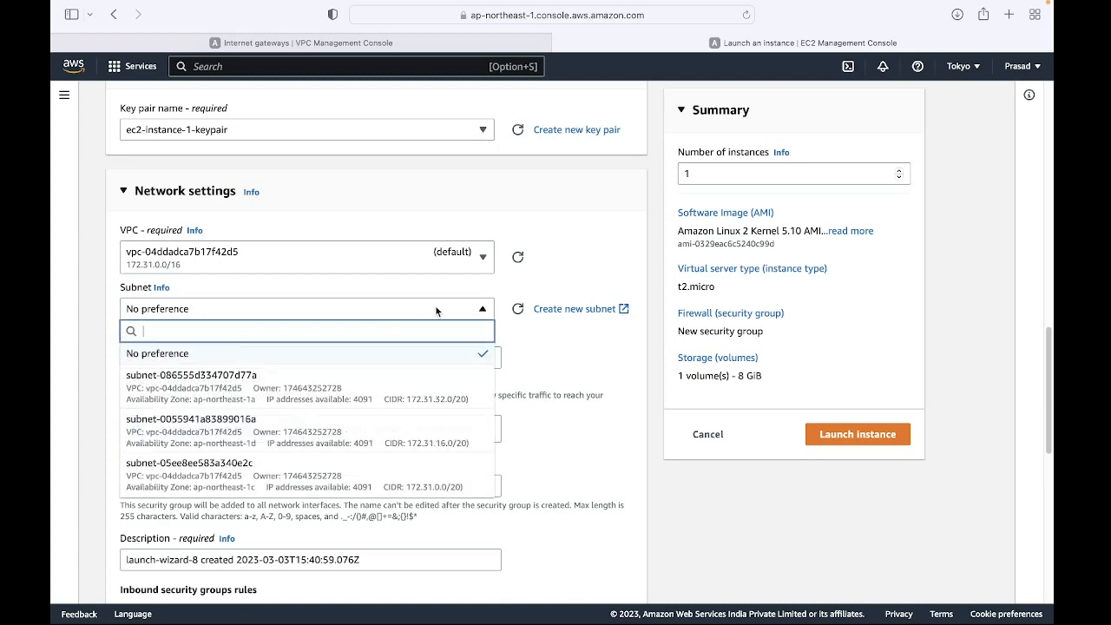
pyautogui.click(331, 361)
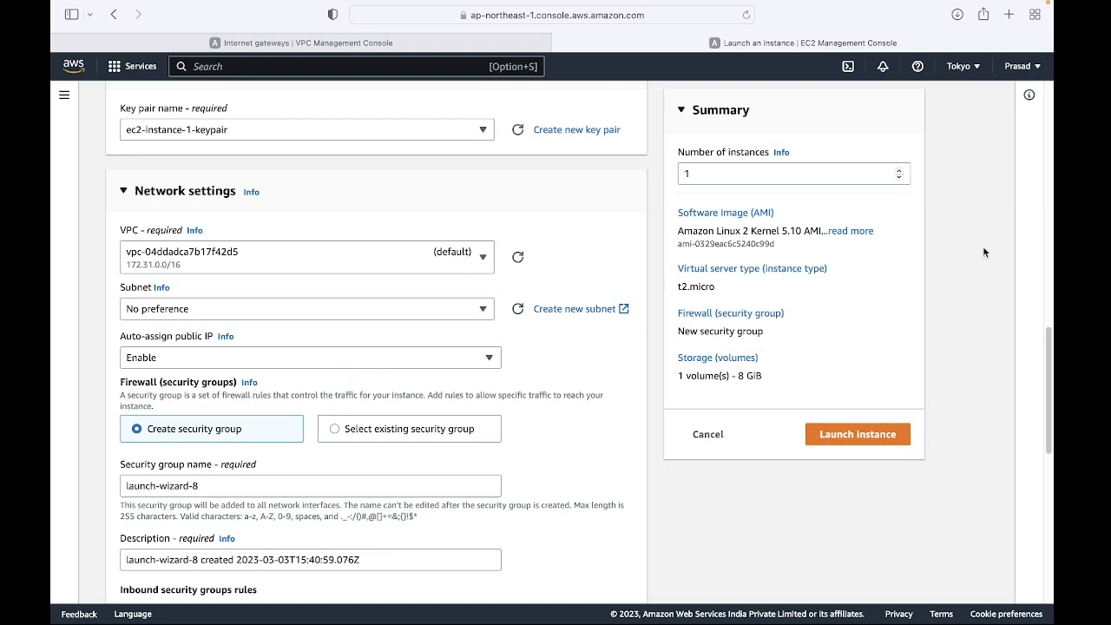
pyautogui.moveTo(1049, 361); pyautogui.dragTo(1049, 433)
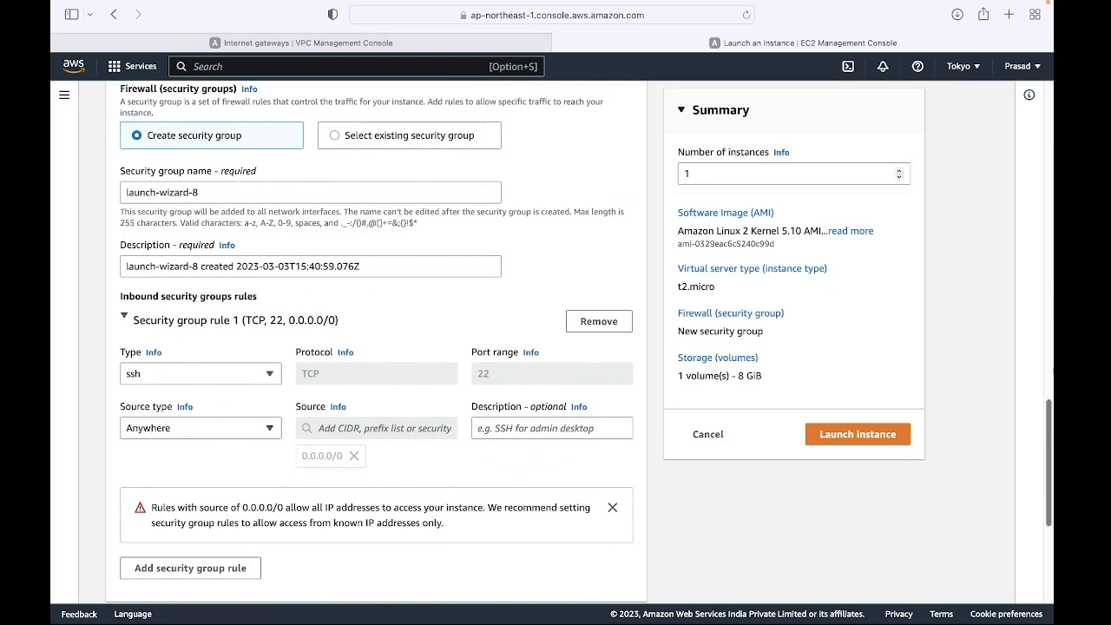
# - Add a second inbound rule allowing HTTP (port 80) from anywhere
pyautogui.scroll(-5, 1051, 414)
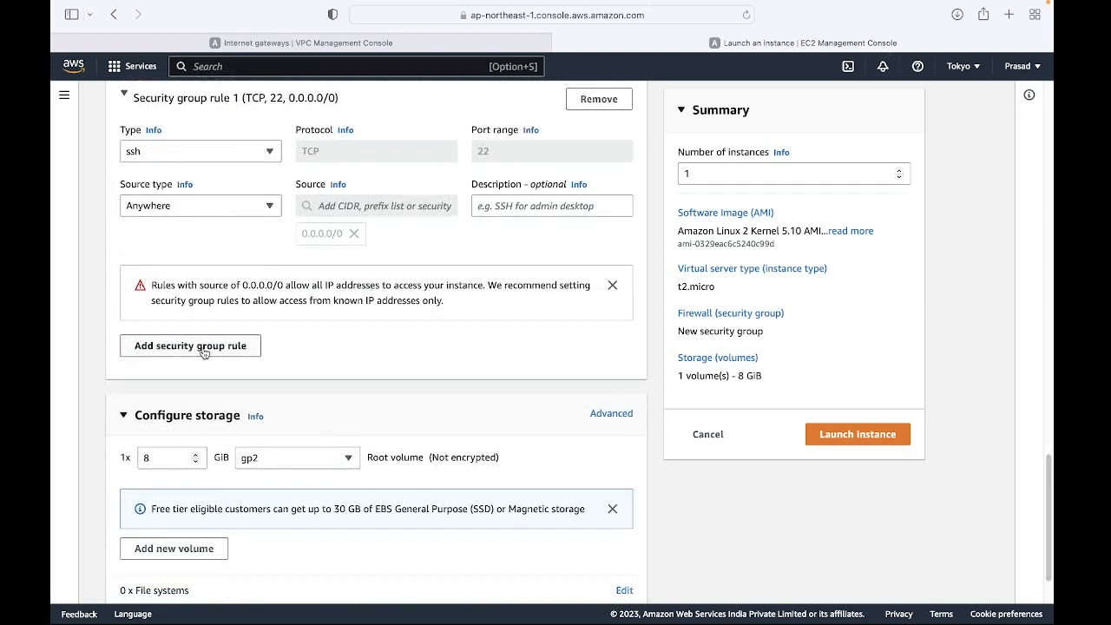
pyautogui.click(202, 350)
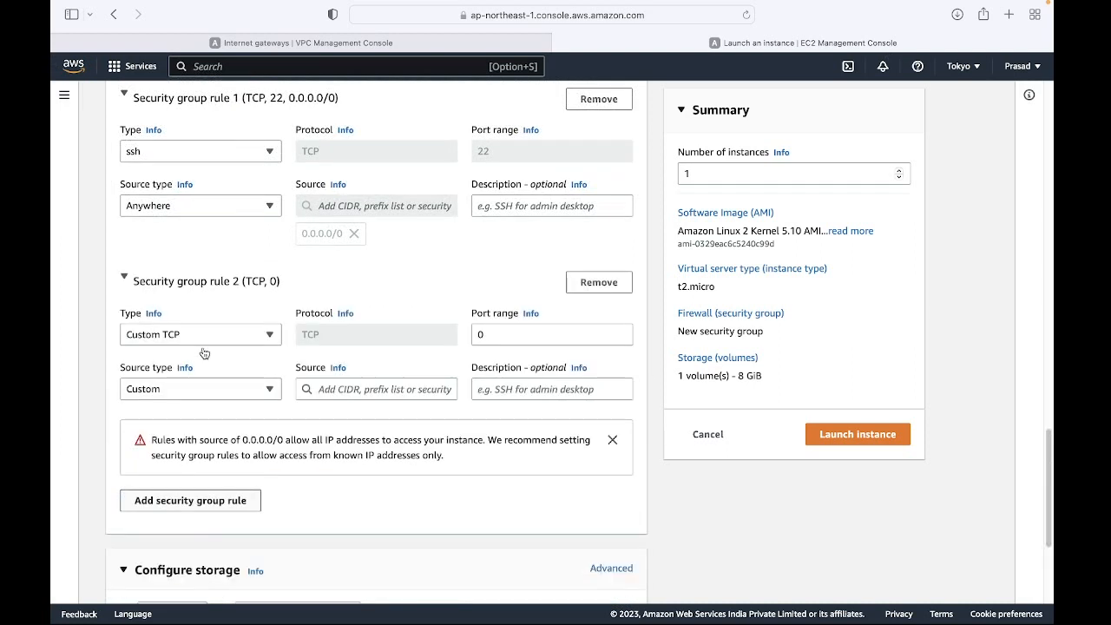
pyautogui.click(223, 338)
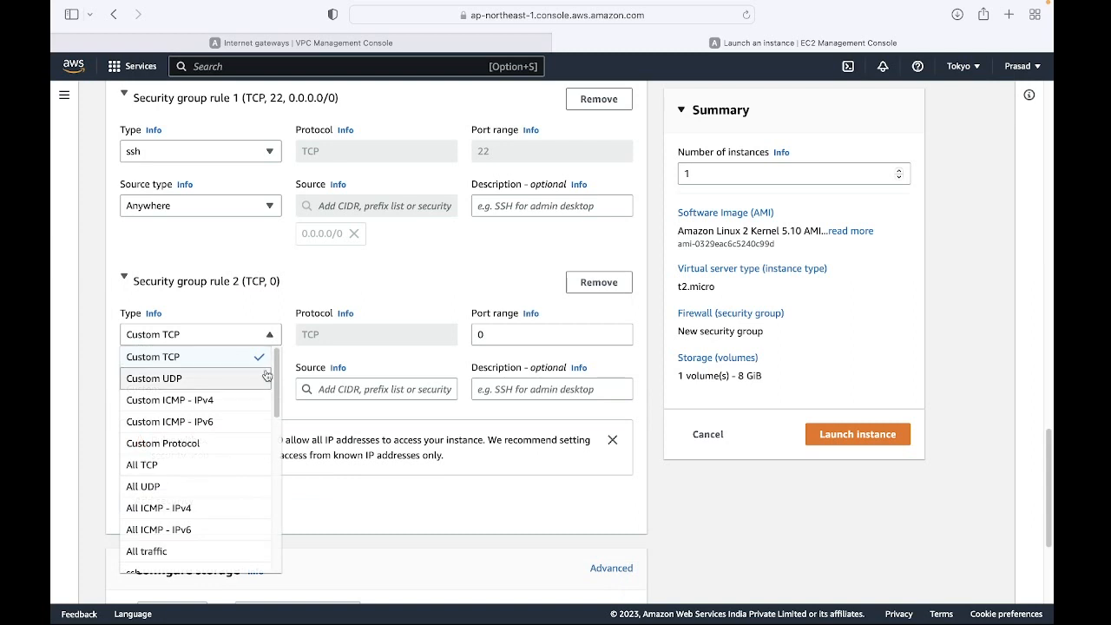
pyautogui.scroll(-3, 247, 386)
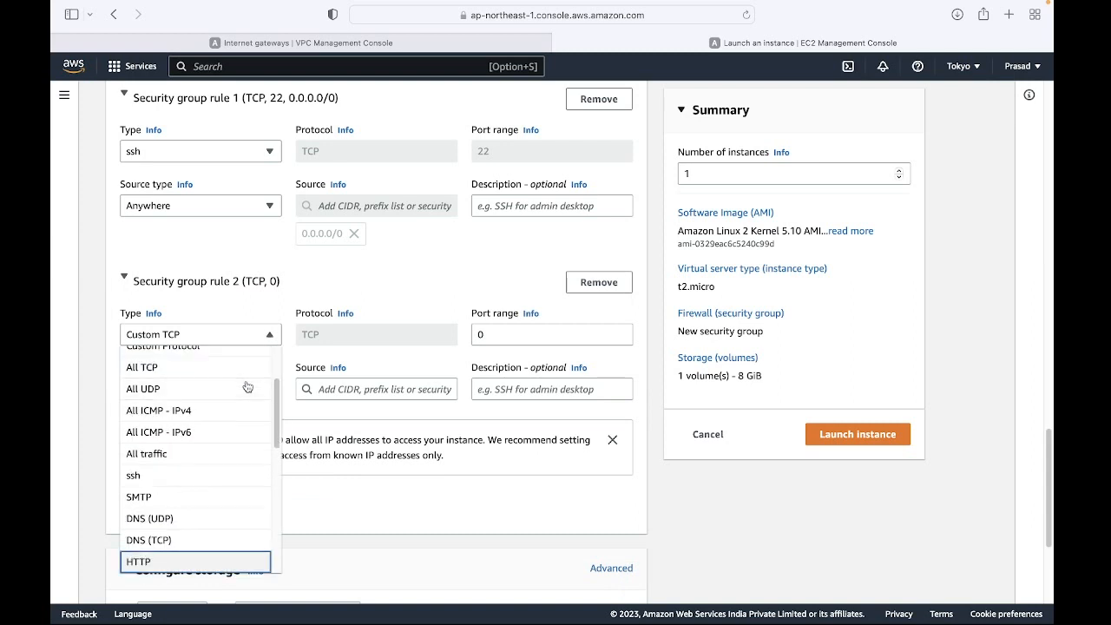
pyautogui.click(138, 563)
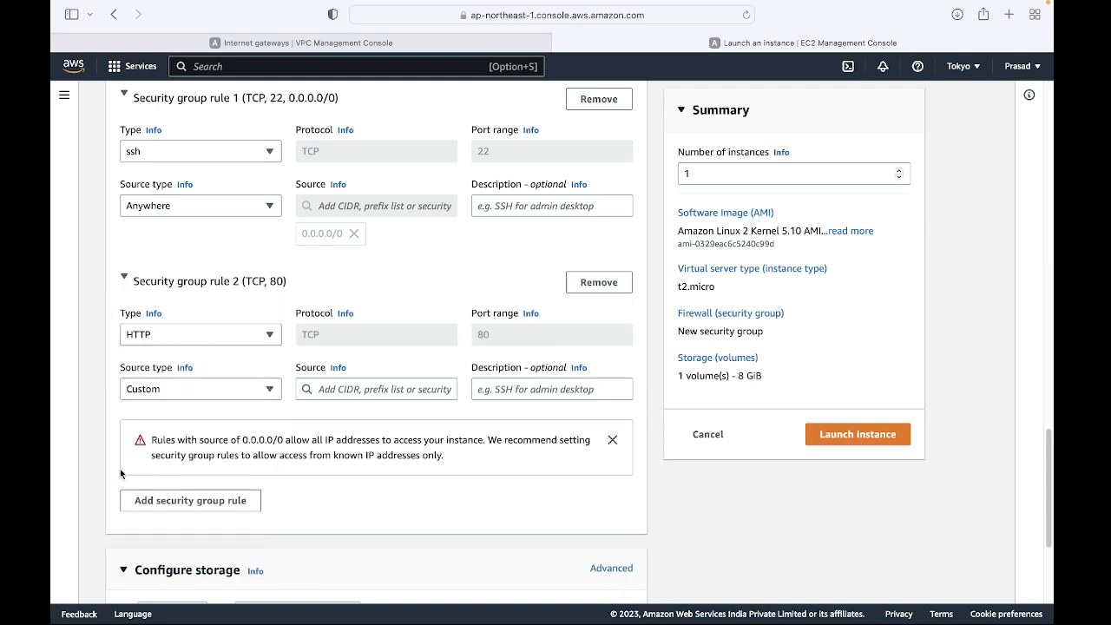
pyautogui.click(215, 389)
pyautogui.click(192, 412)
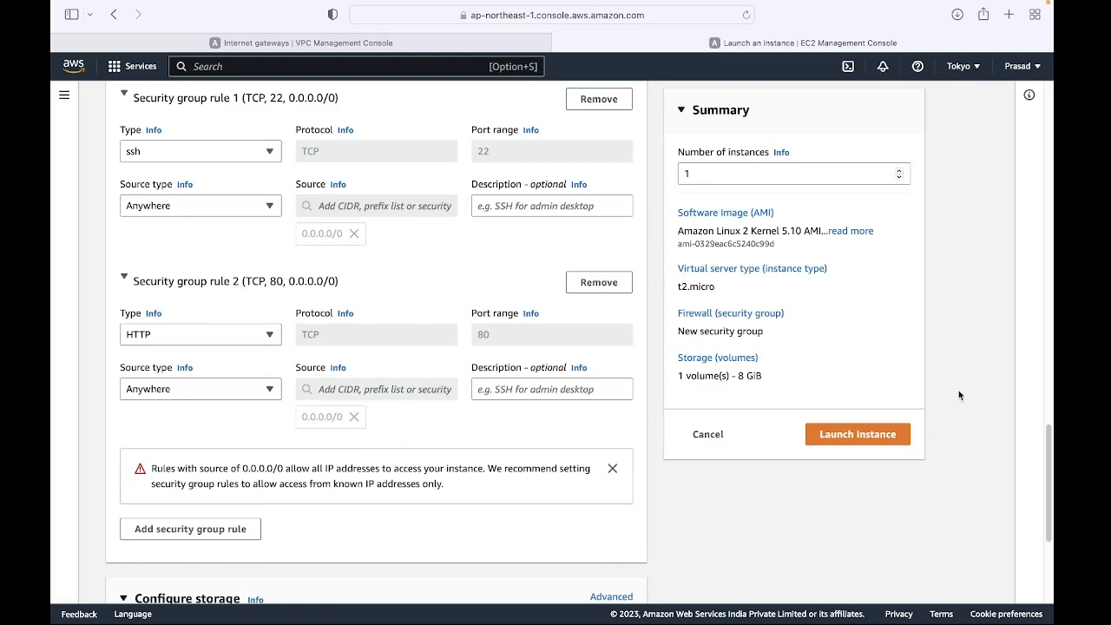
# - Add a third inbound rule allowing HTTPS (port 443) from 0.0.0.0/0
pyautogui.scroll(-3, 425, 382)
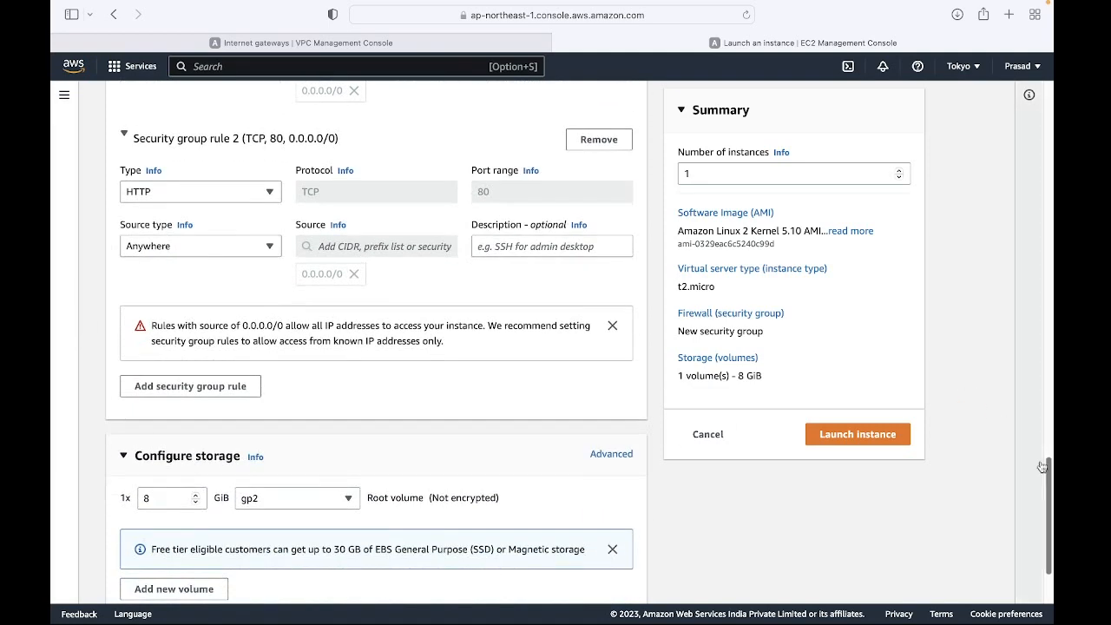
pyautogui.click(234, 391)
pyautogui.click(270, 383)
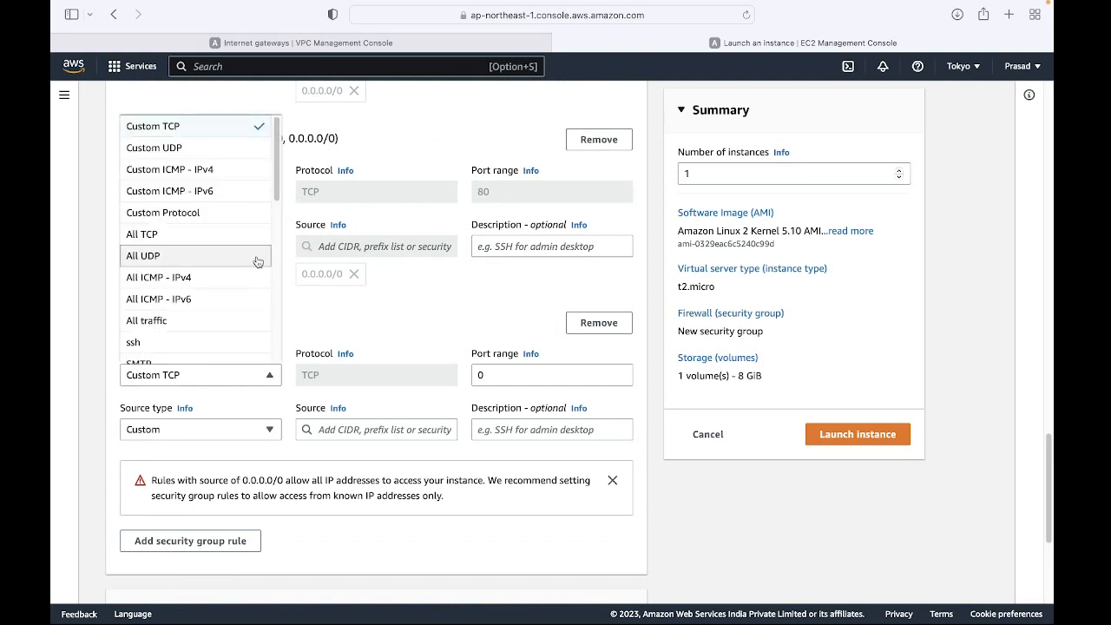
pyautogui.scroll(-1, 275, 206)
pyautogui.moveTo(275, 207); pyautogui.dragTo(262, 337)
pyautogui.scroll(3, 262, 337)
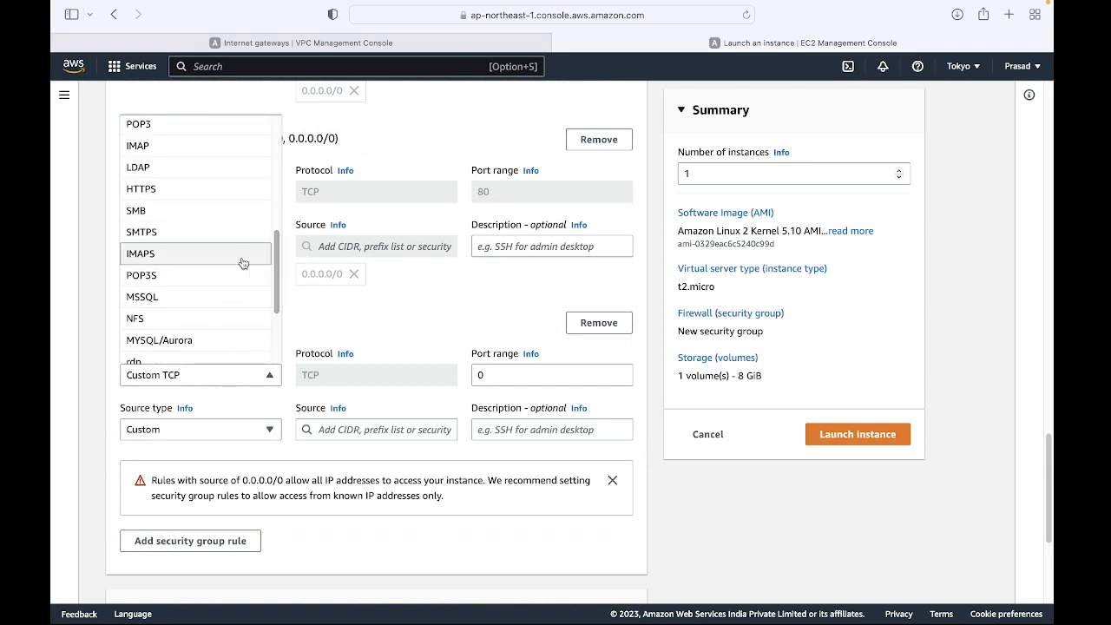
pyautogui.click(176, 191)
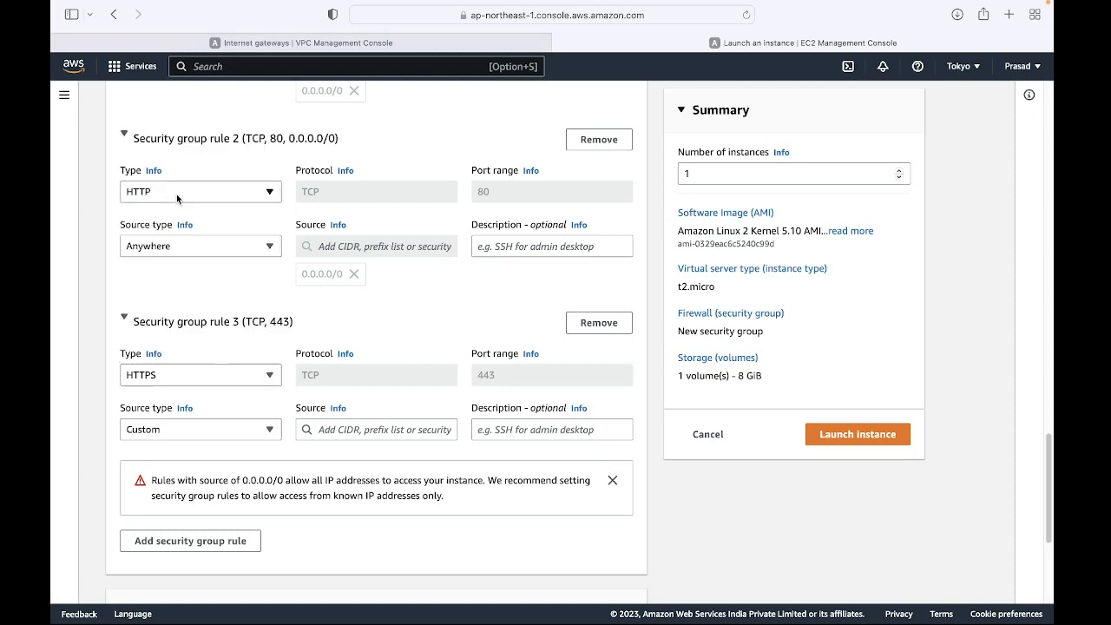
pyautogui.click(226, 426)
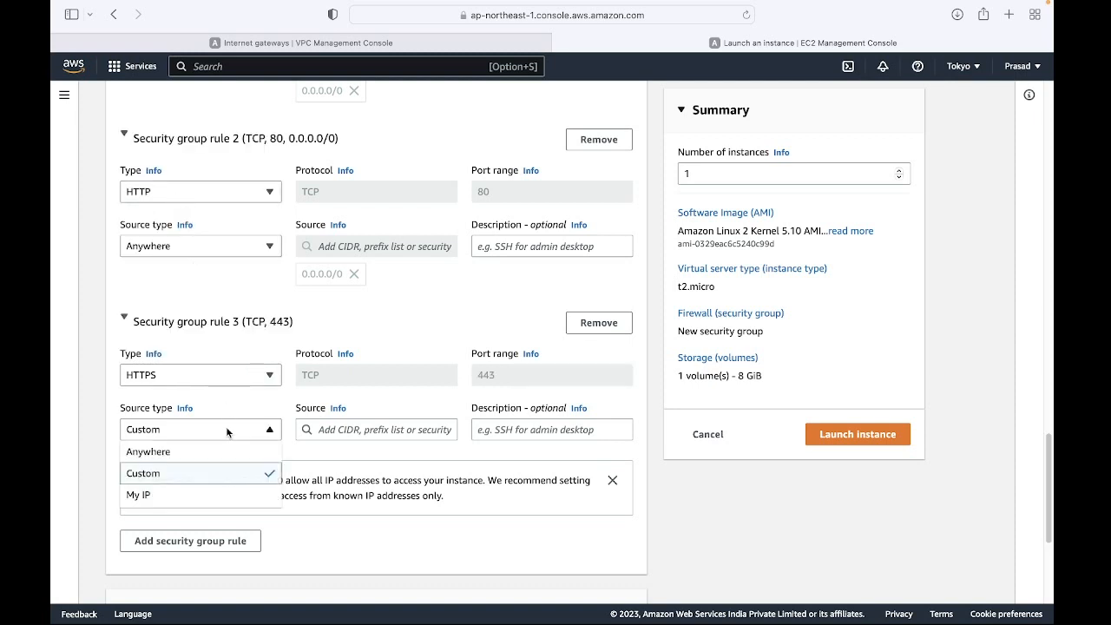
pyautogui.click(176, 454)
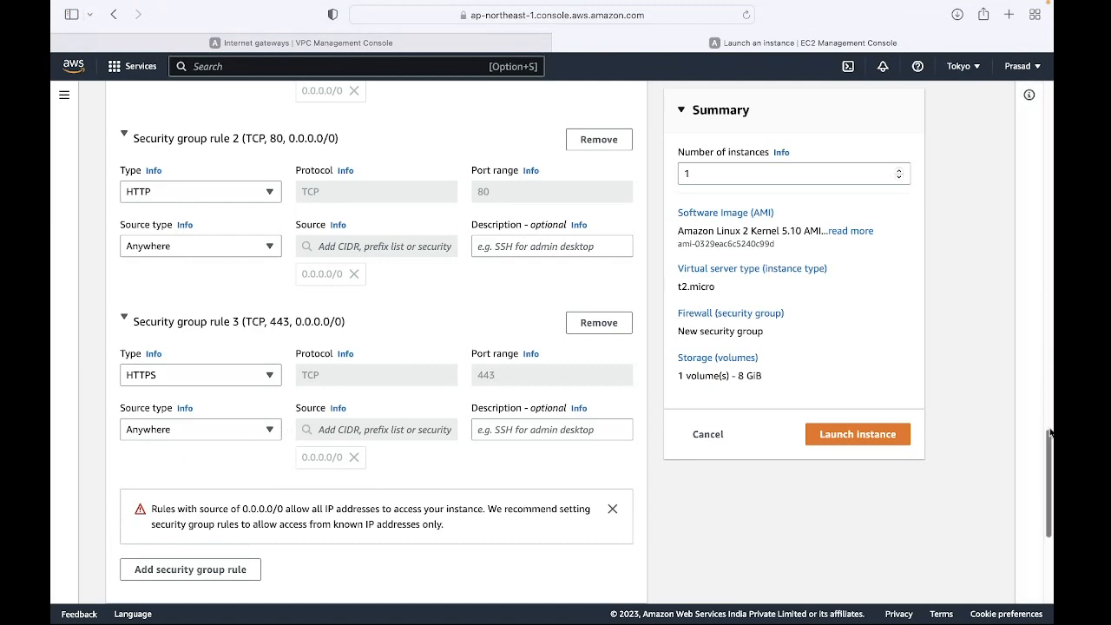
pyautogui.moveTo(1049, 443); pyautogui.dragTo(1049, 507)
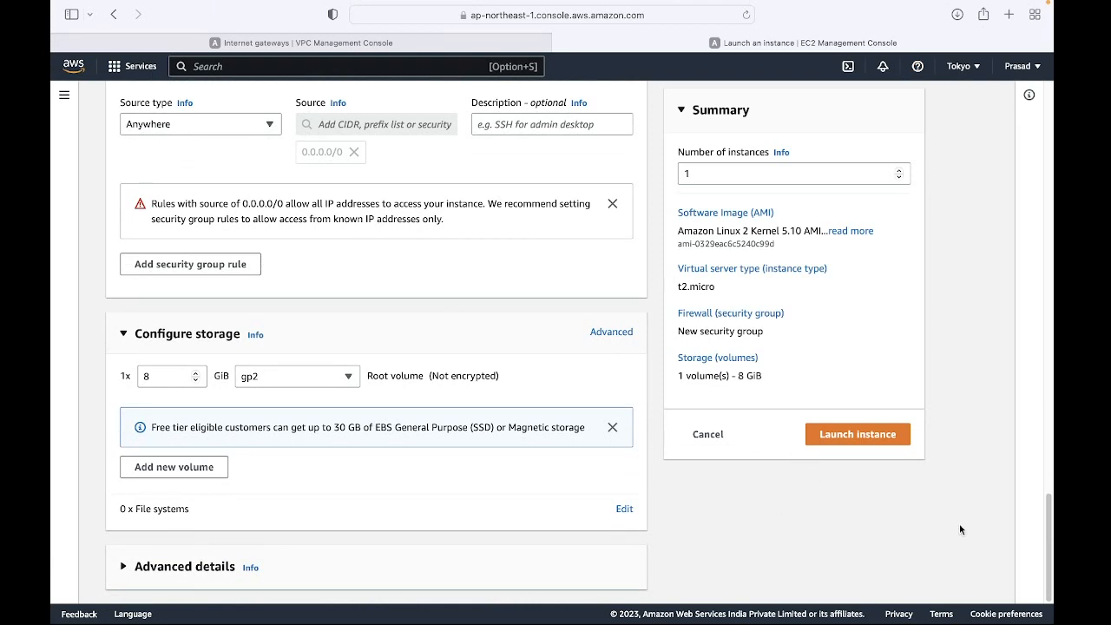
# - Launch ec2-instance-1 and go to the Instances list, where it shows as a pending t2.micro
pyautogui.moveTo(1048, 501)
pyautogui.mouseDown()
pyautogui.moveTo(1036, 382)
pyautogui.moveTo(1051, 506)
pyautogui.mouseUp()
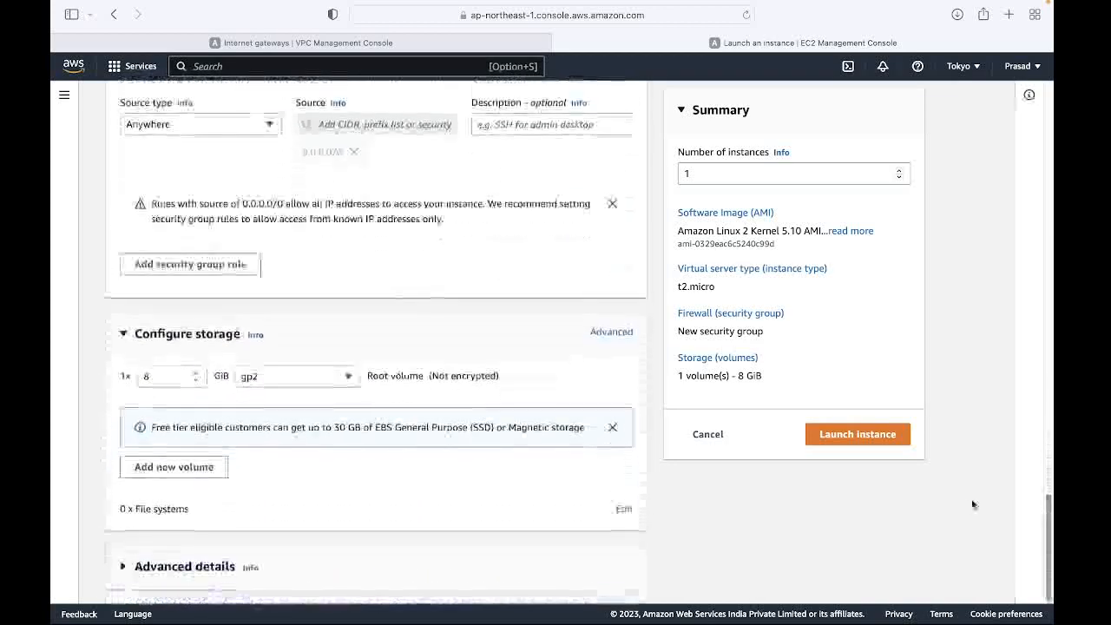
pyautogui.click(853, 435)
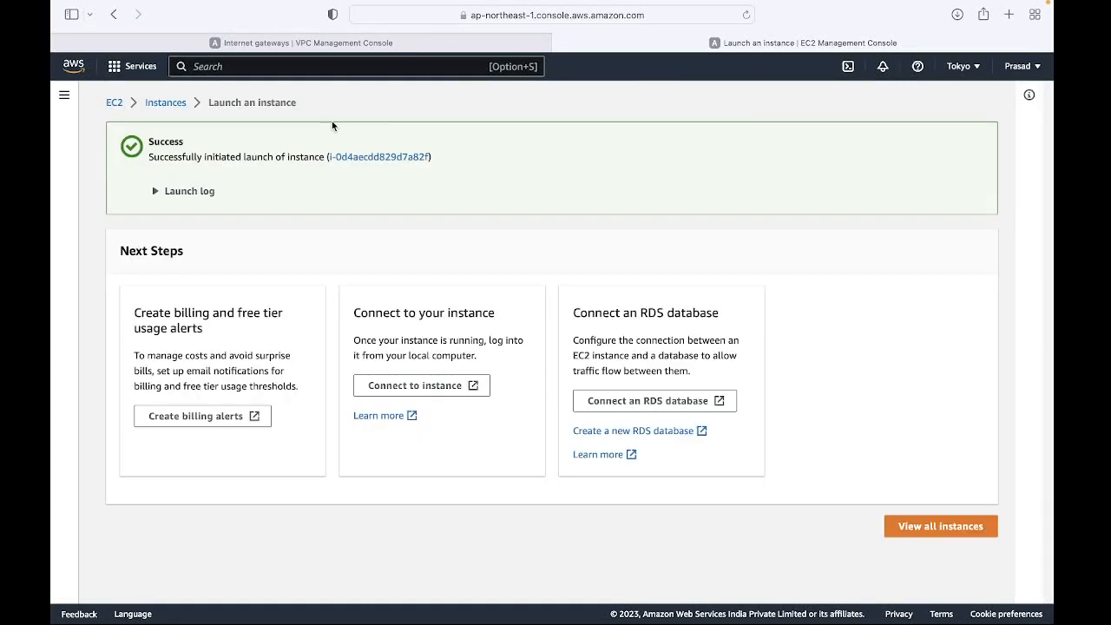
pyautogui.click(154, 105)
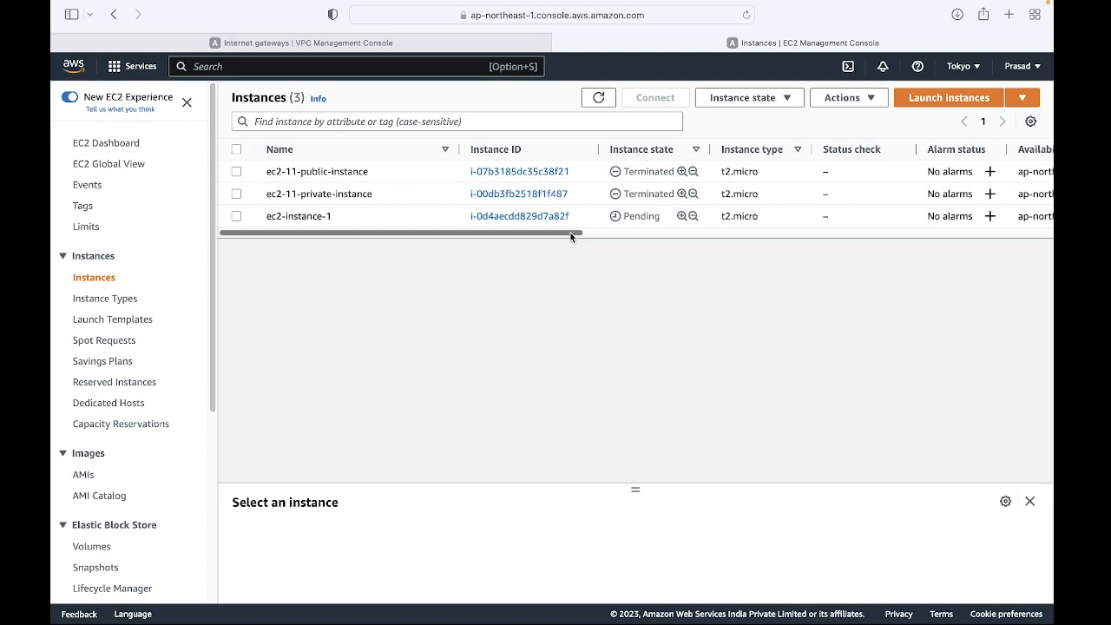
# - Refresh the list, open ec2-instance-1's summary and copy its public IPv4 address 13.230.10.213
pyautogui.click(598, 98)
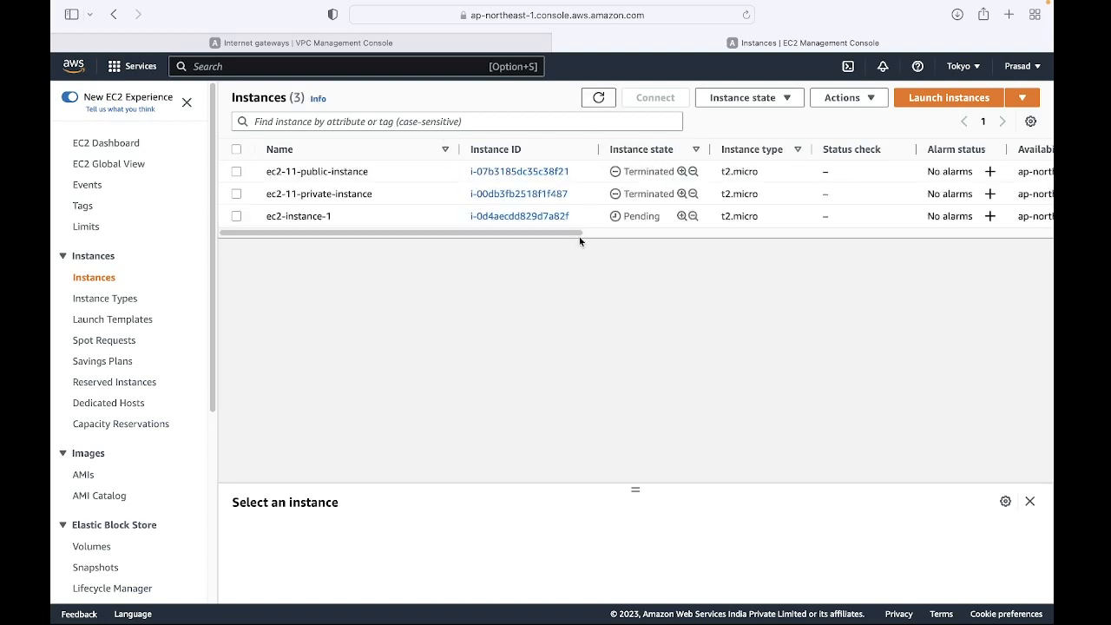
pyautogui.click(527, 217)
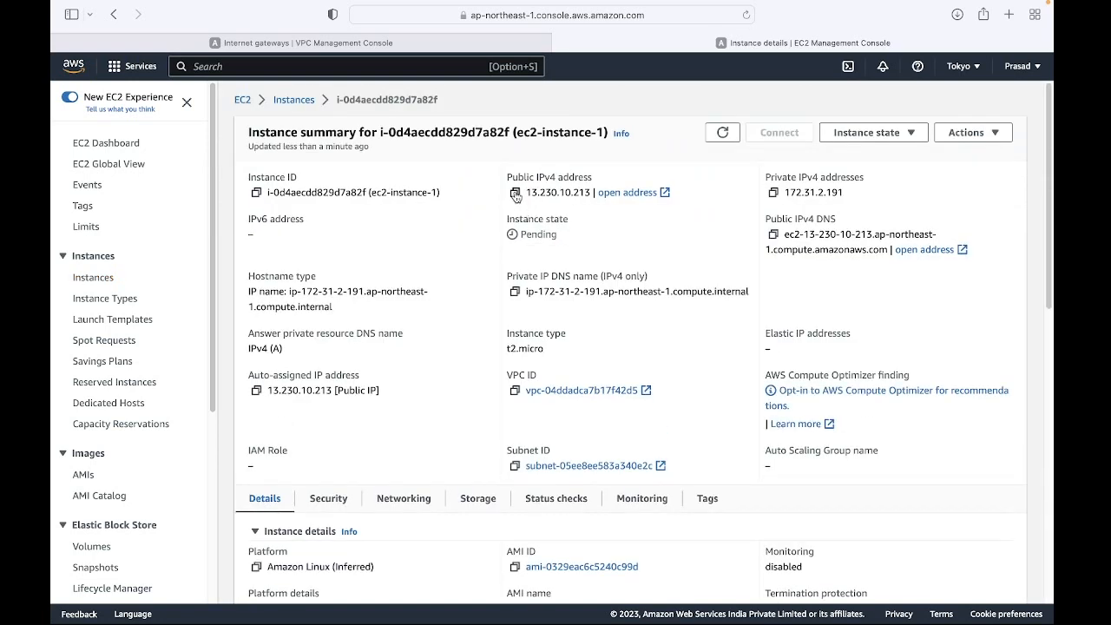
pyautogui.click(515, 192)
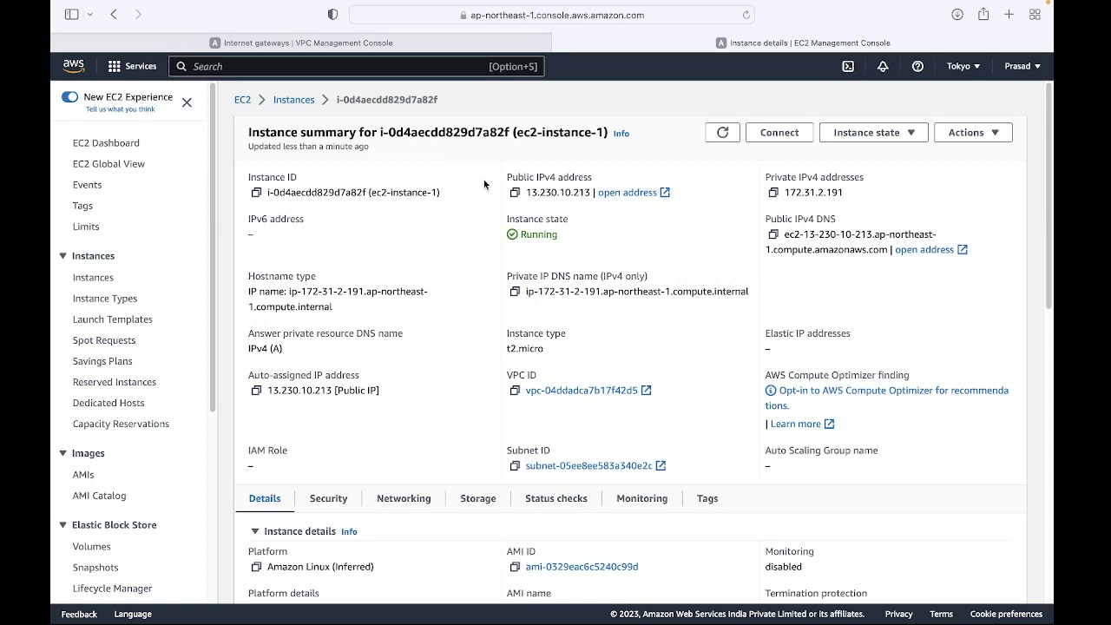
pyautogui.press('super+Tab')
pyautogui.press('super+Tab')
pyautogui.press('super+Tab')
pyautogui.press('super+Tab')
pyautogui.press('super+Tab')
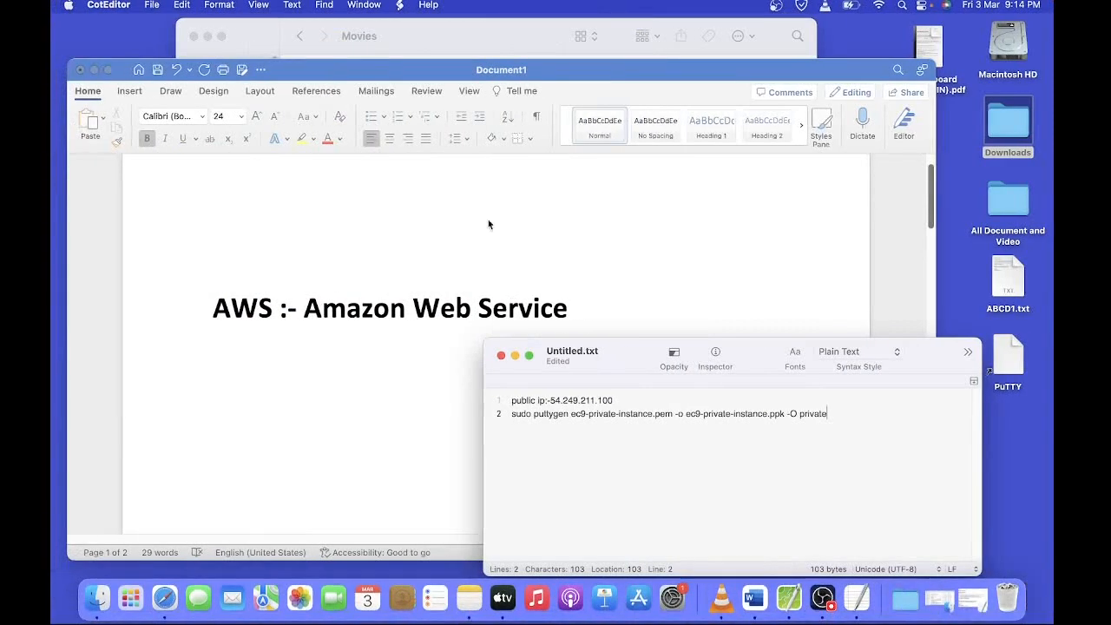
# - Replace the old public IP on line 1 of the CotEditor notes with 13.230.10.213
pyautogui.moveTo(615, 400); pyautogui.dragTo(551, 400)
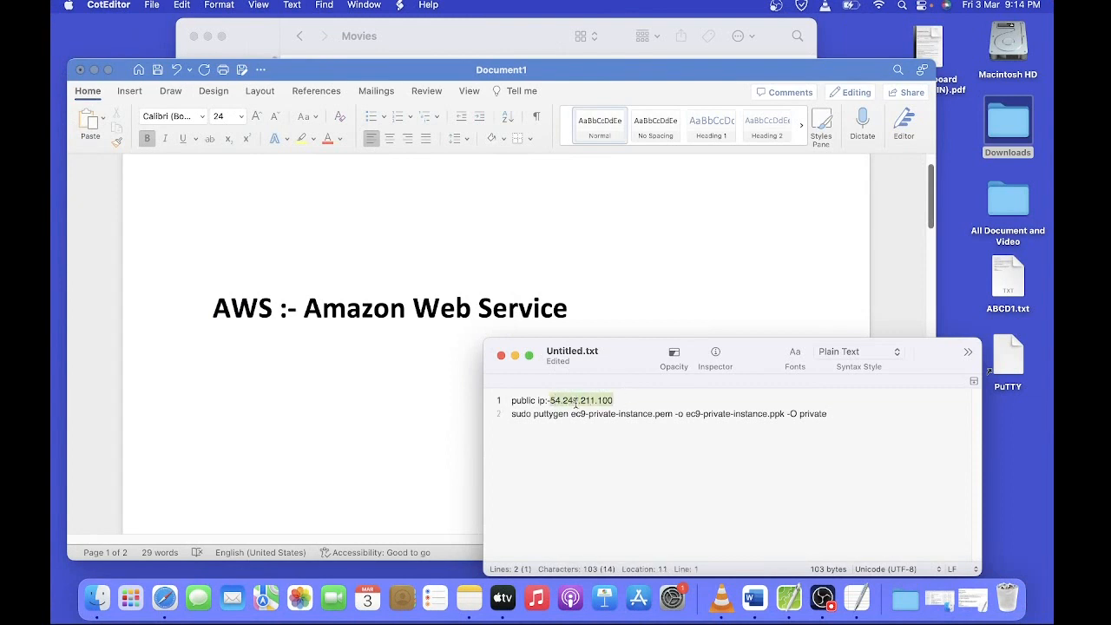
pyautogui.press('super+v')
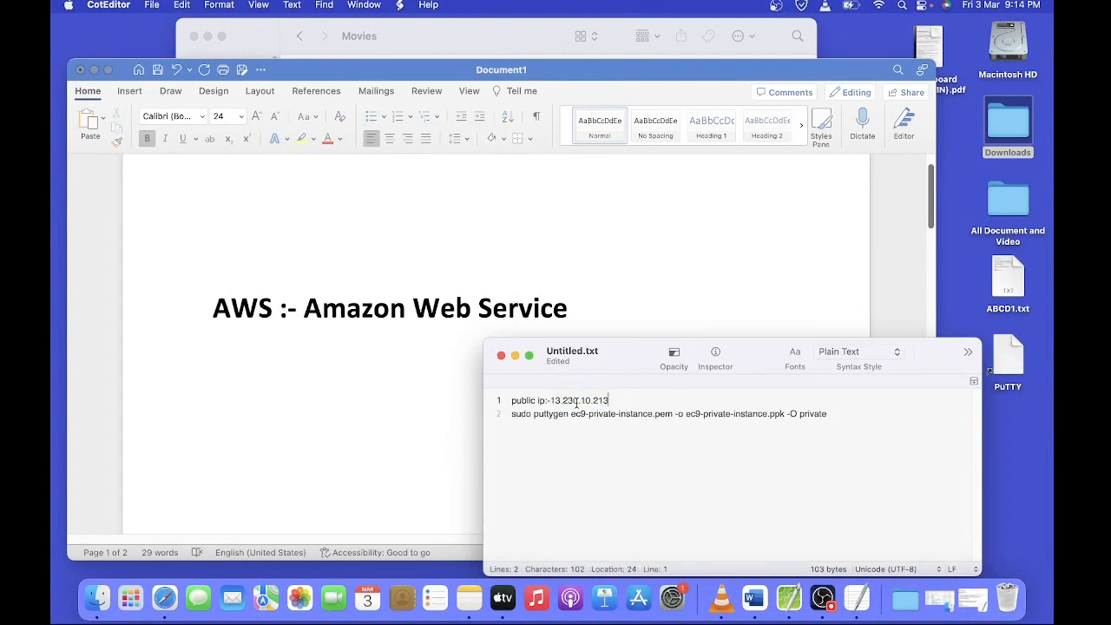
pyautogui.press('super+Tab')
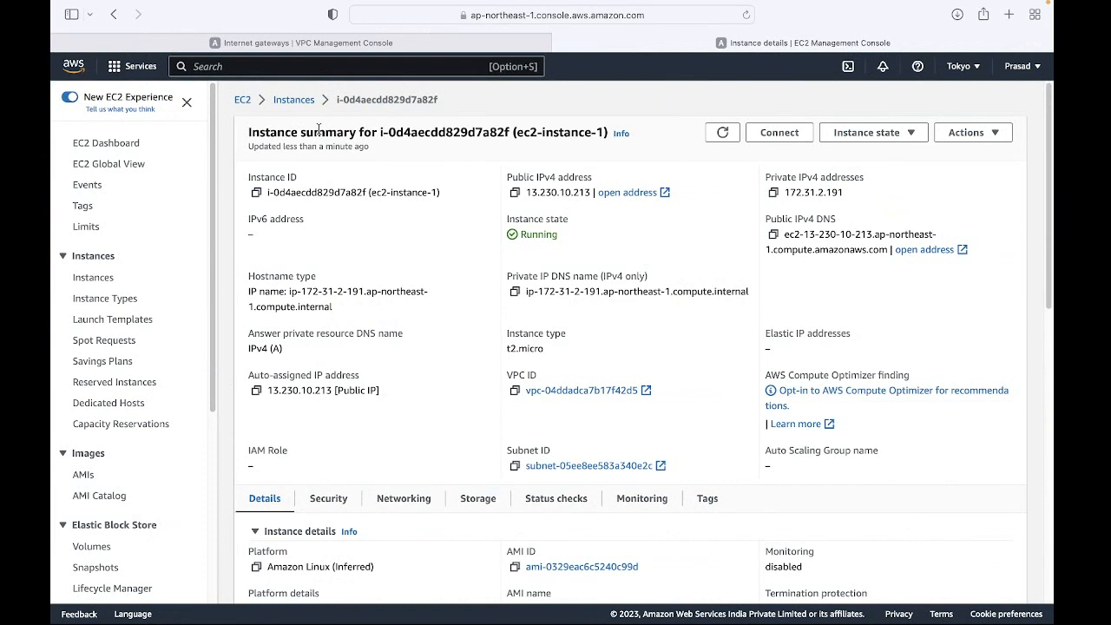
# - Go back to the Instances list and refresh it to show ec2-instance-1 Running with checks initializing
pyautogui.click(294, 100)
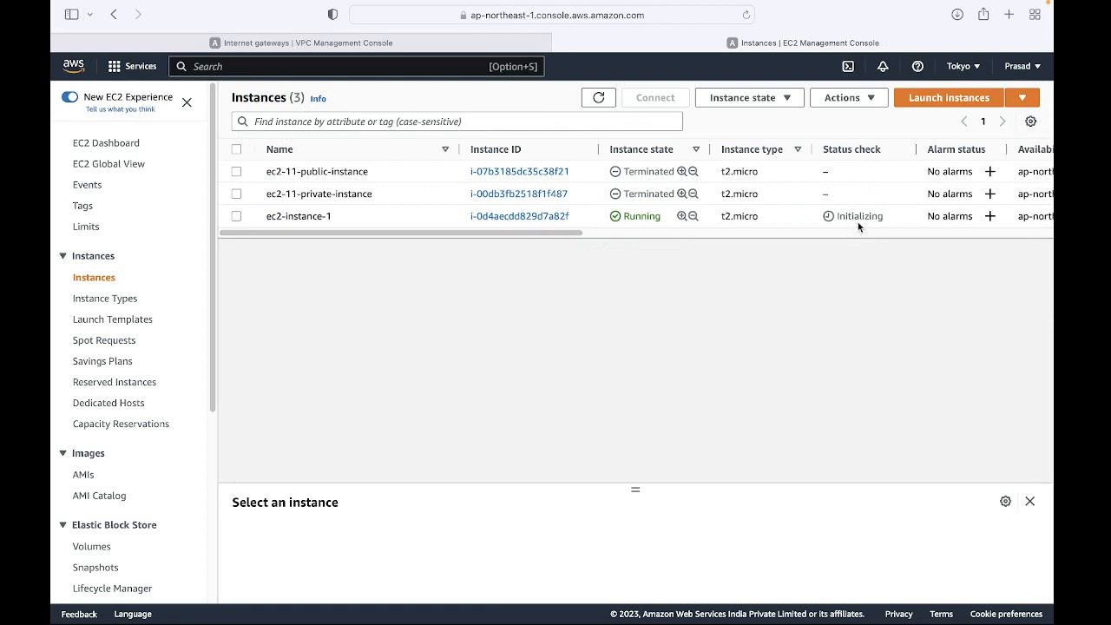
pyautogui.click(600, 98)
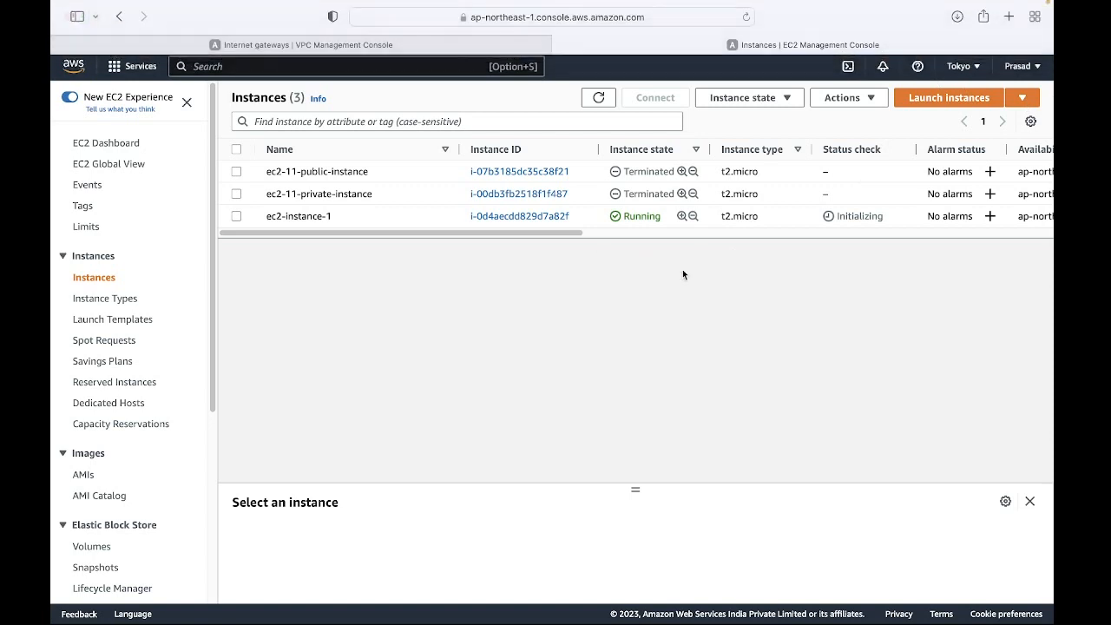
pyautogui.moveTo(54, 4)
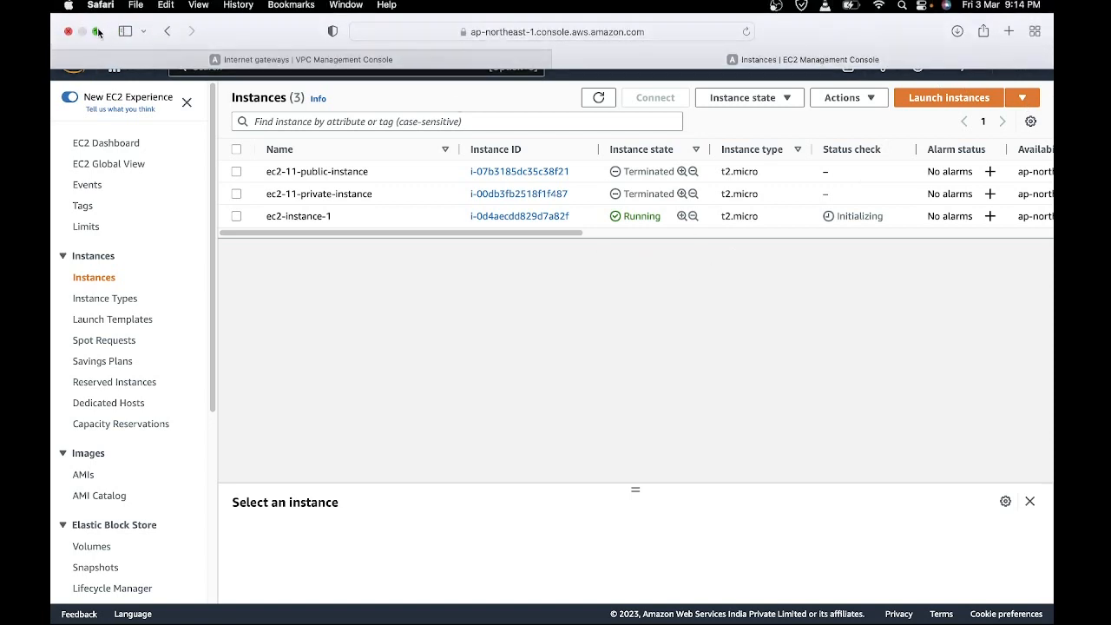
pyautogui.moveTo(95, 35)
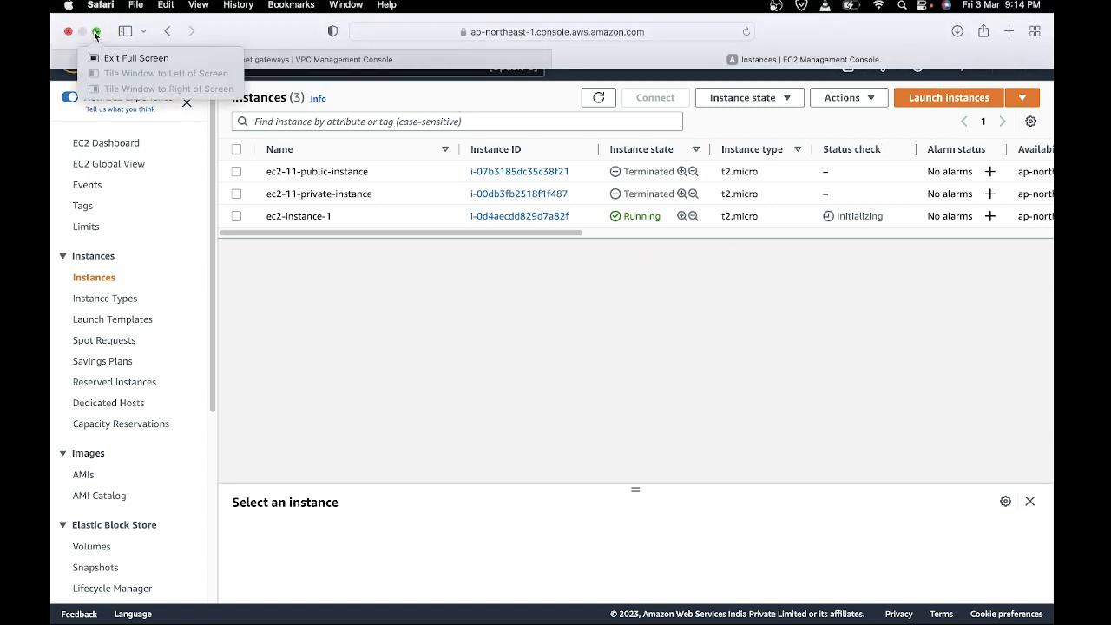
# - Exit Safari full screen, launch PuTTY from the desktop and move its Configuration window aside
pyautogui.click(95, 33)
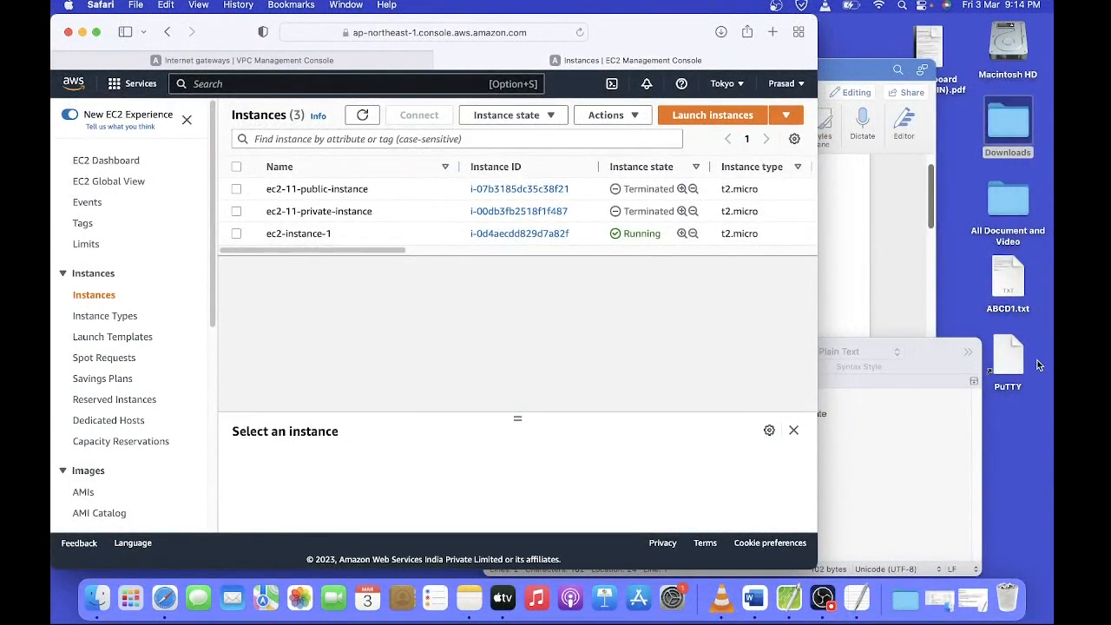
pyautogui.doubleClick(1009, 358)
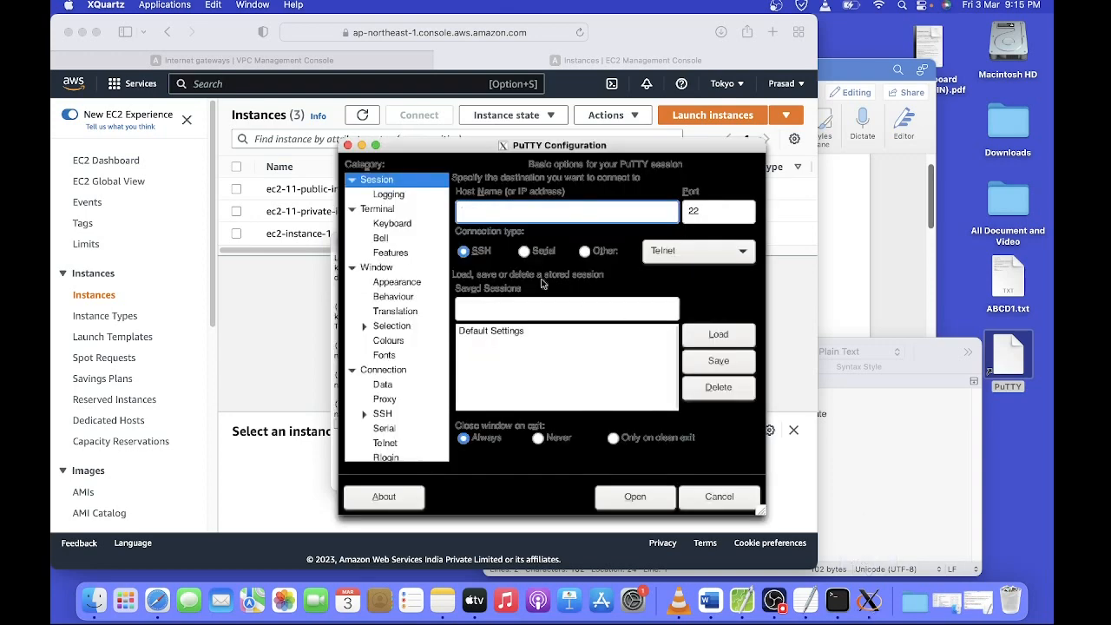
pyautogui.moveTo(450, 151); pyautogui.dragTo(689, 168)
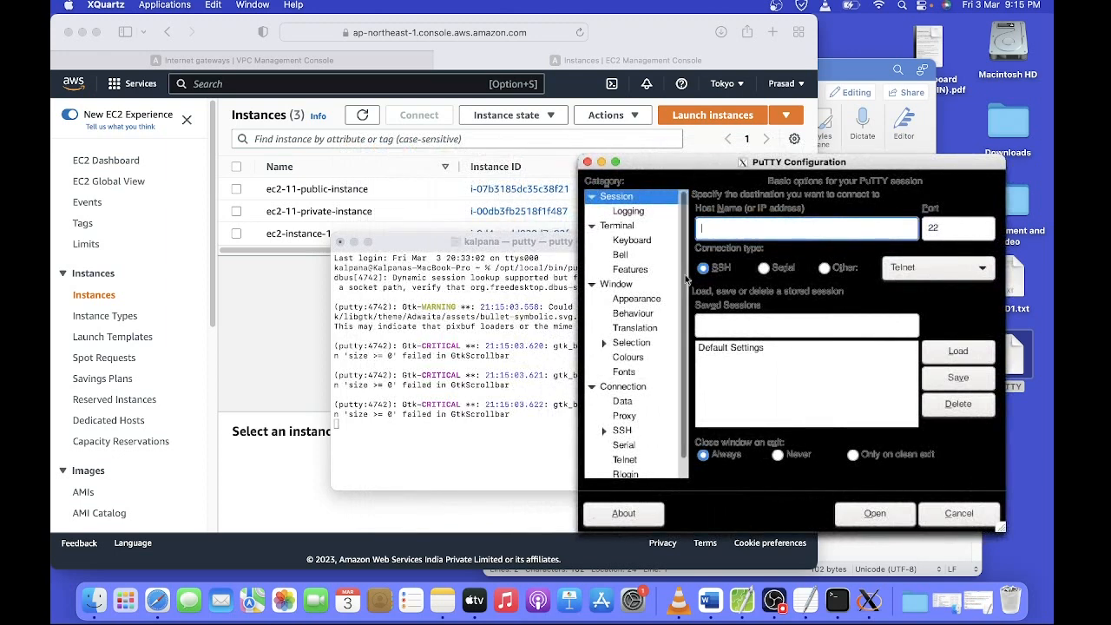
pyautogui.scroll(-2, 682, 286)
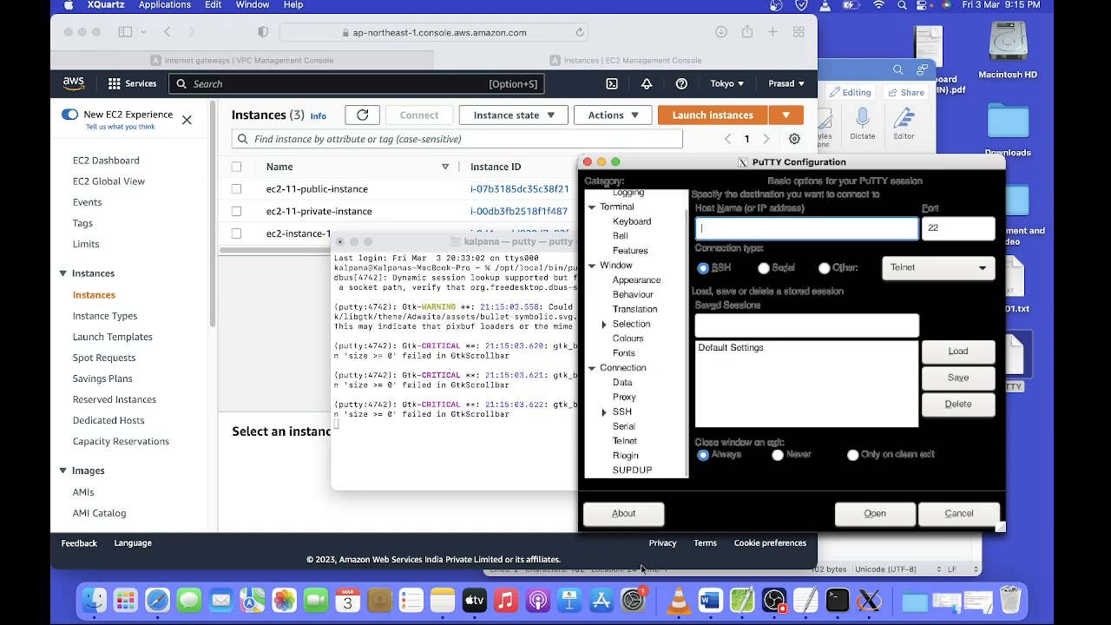
# - Bring Word's Document1 forward and scroll to the PPK (Putty Private Key) and PEM definitions
pyautogui.click(710, 601)
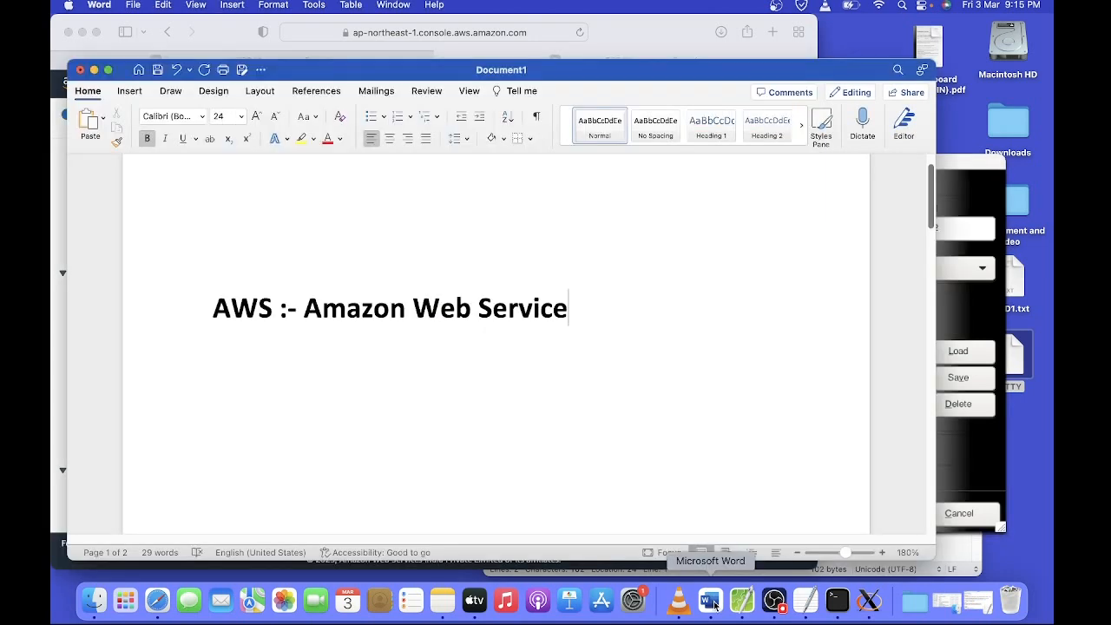
pyautogui.scroll(1, 633, 392)
pyautogui.scroll(-8, 633, 392)
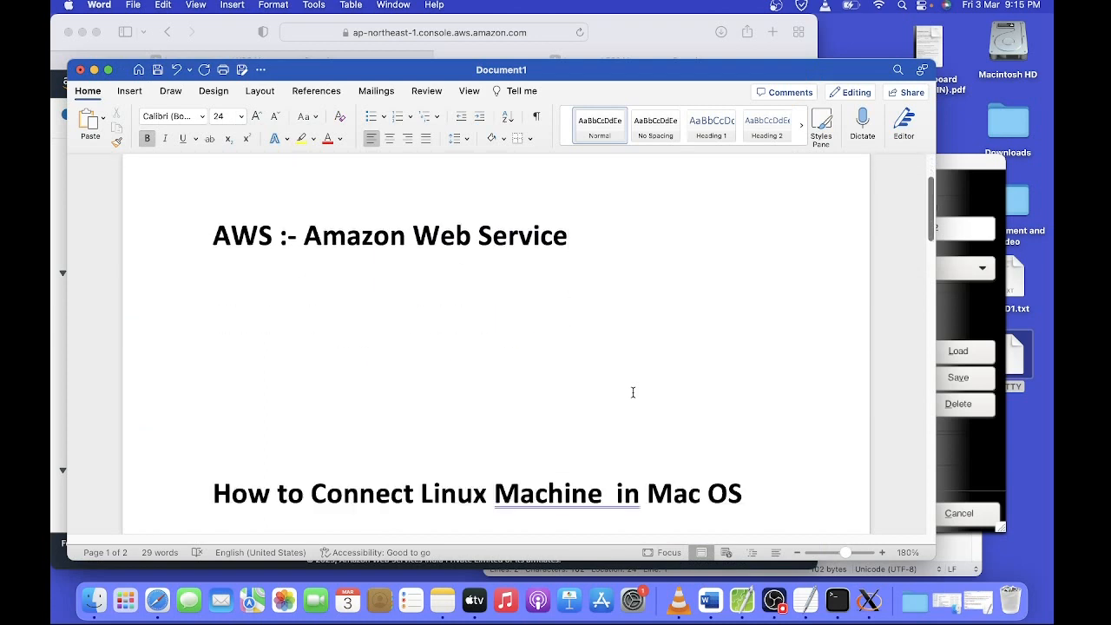
pyautogui.scroll(-4, 633, 392)
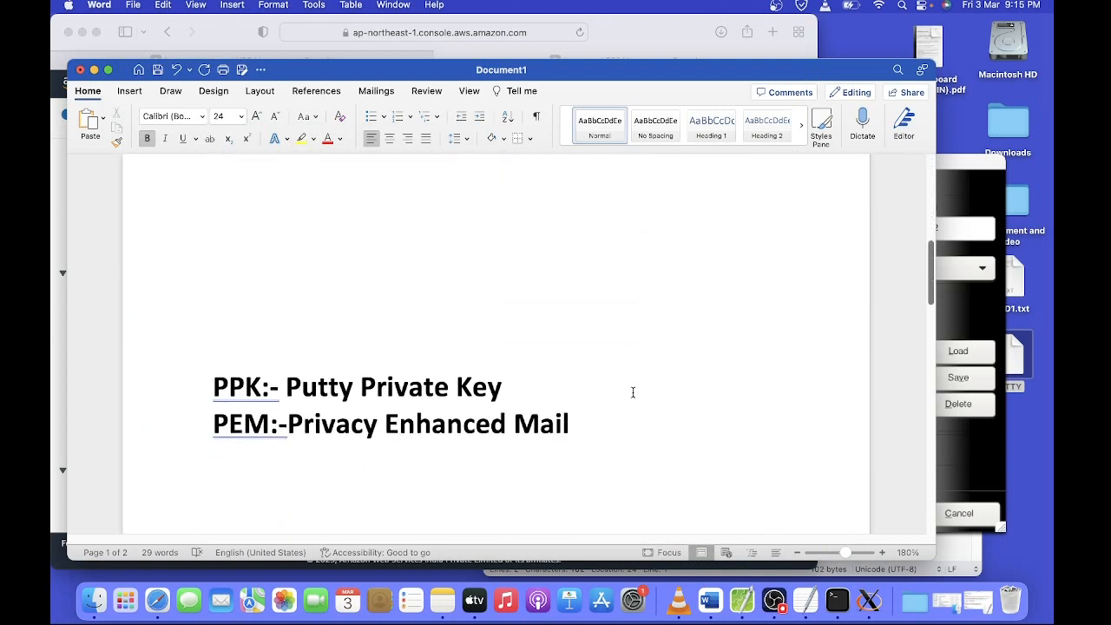
pyautogui.scroll(-2, 633, 393)
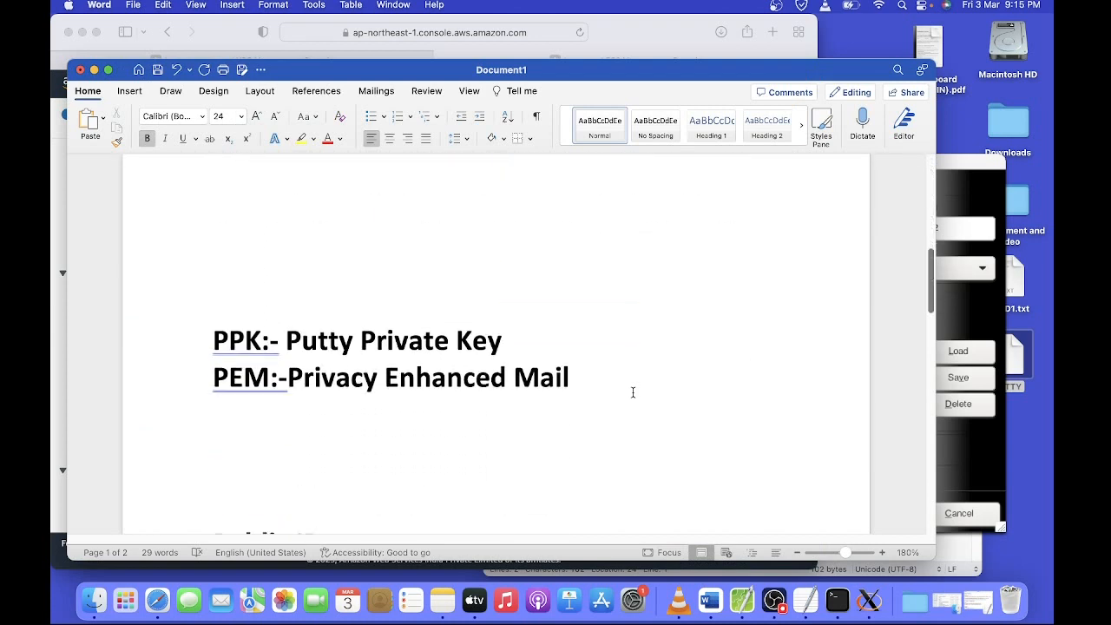
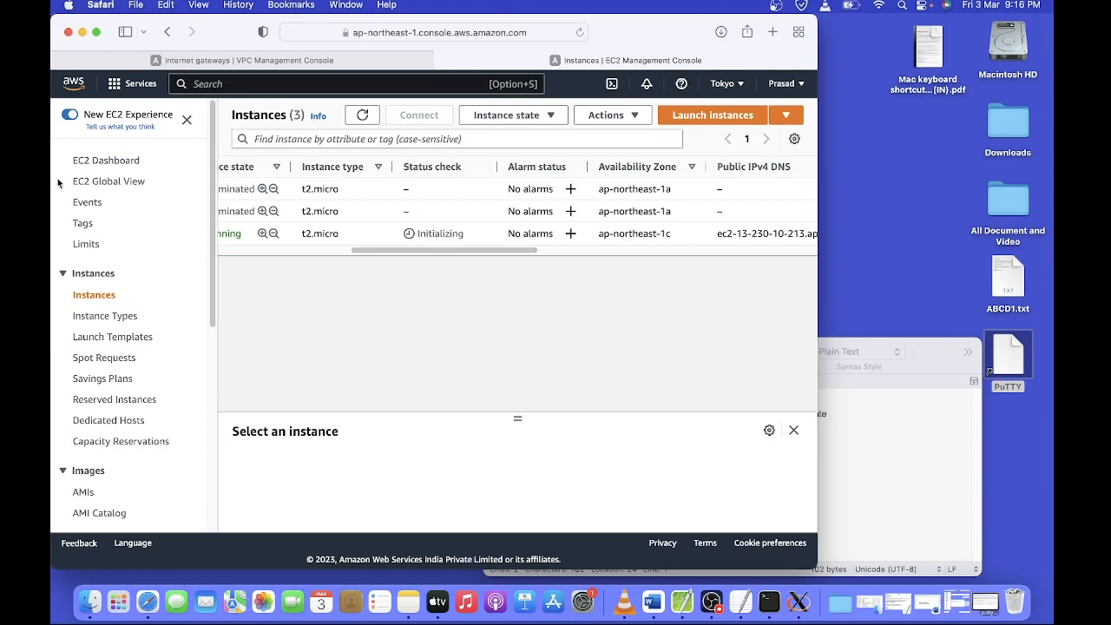
# - Refresh the Instances list and open ec2-instance-1's summary showing public IPv4 13.230.10.213
pyautogui.moveTo(437, 251); pyautogui.dragTo(404, 254)
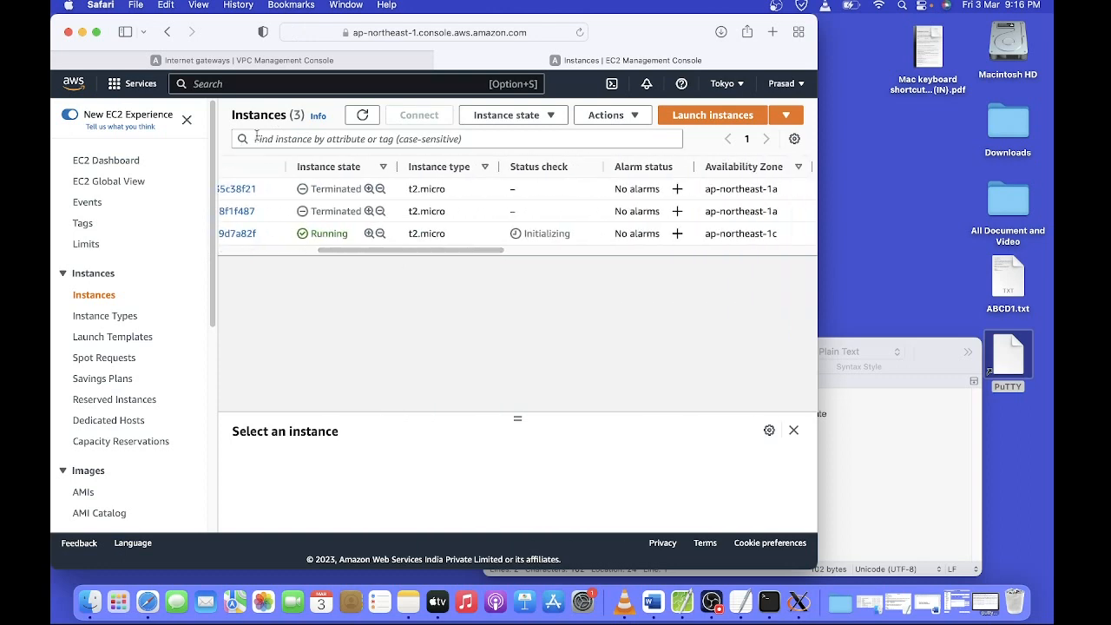
pyautogui.click(363, 116)
pyautogui.hscroll(2, 512, 242)
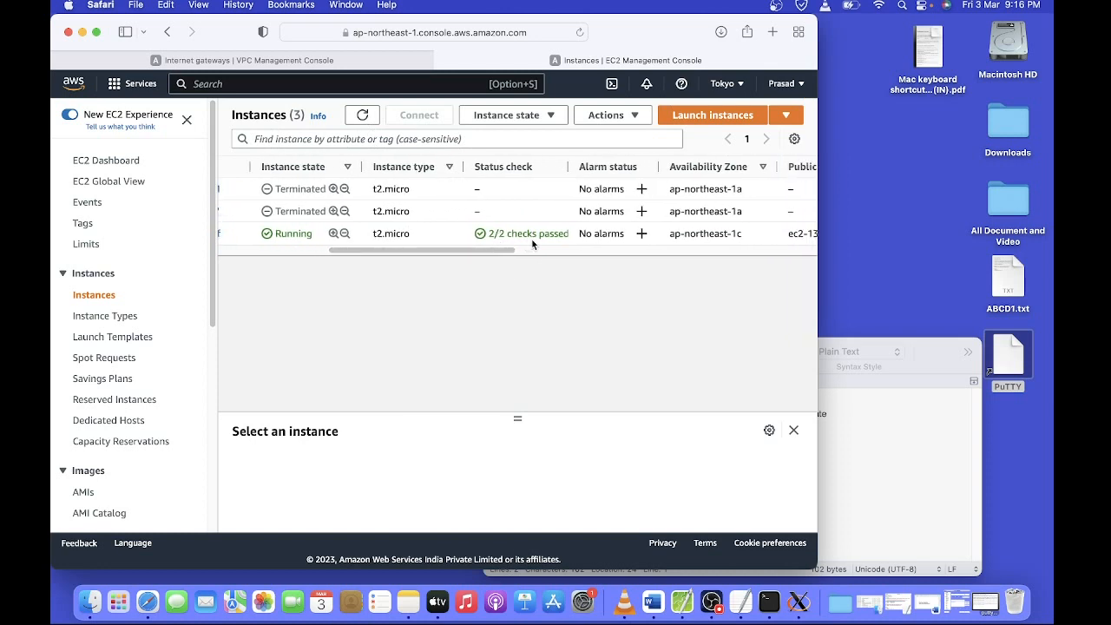
pyautogui.hscroll(-10, 485, 247)
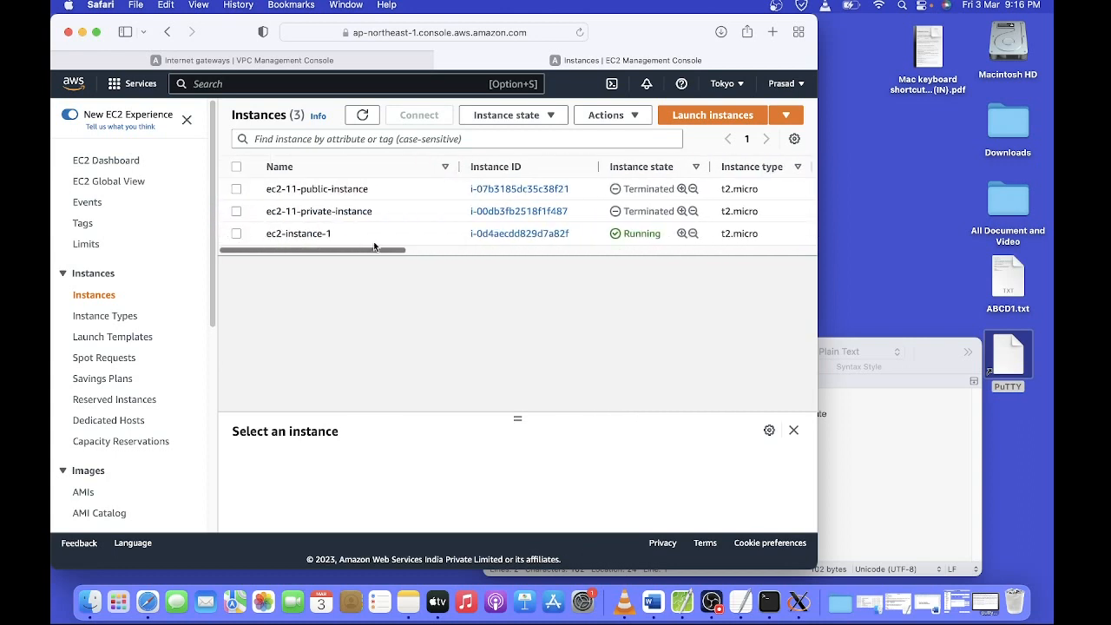
pyautogui.click(537, 235)
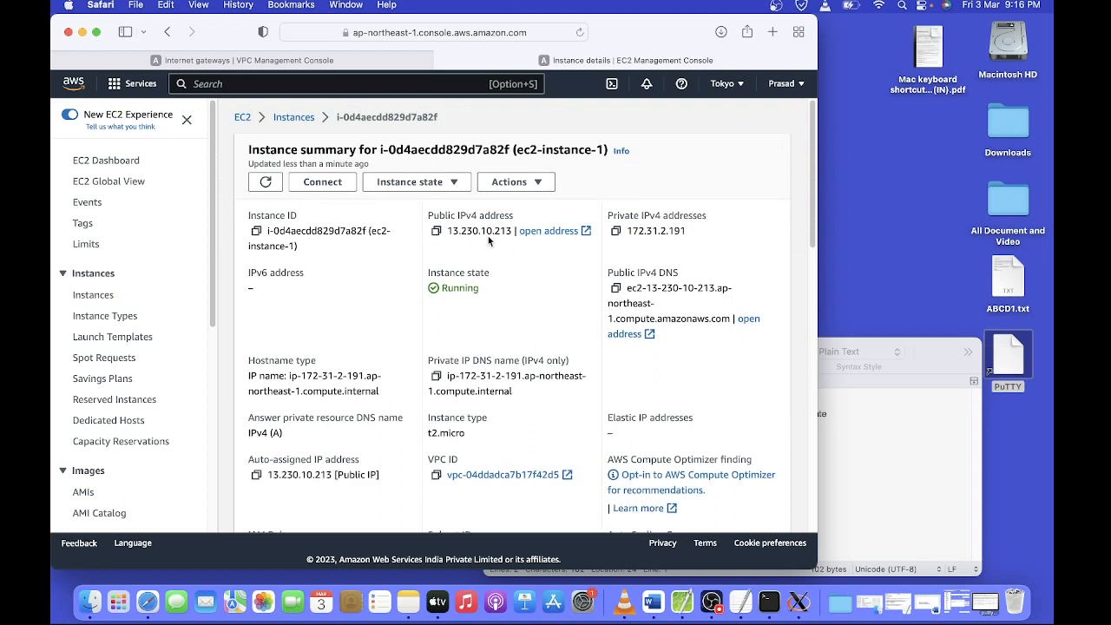
# - Note the instance IP alongside a puttygen command in the text notes, then return to the summary
pyautogui.click(907, 458)
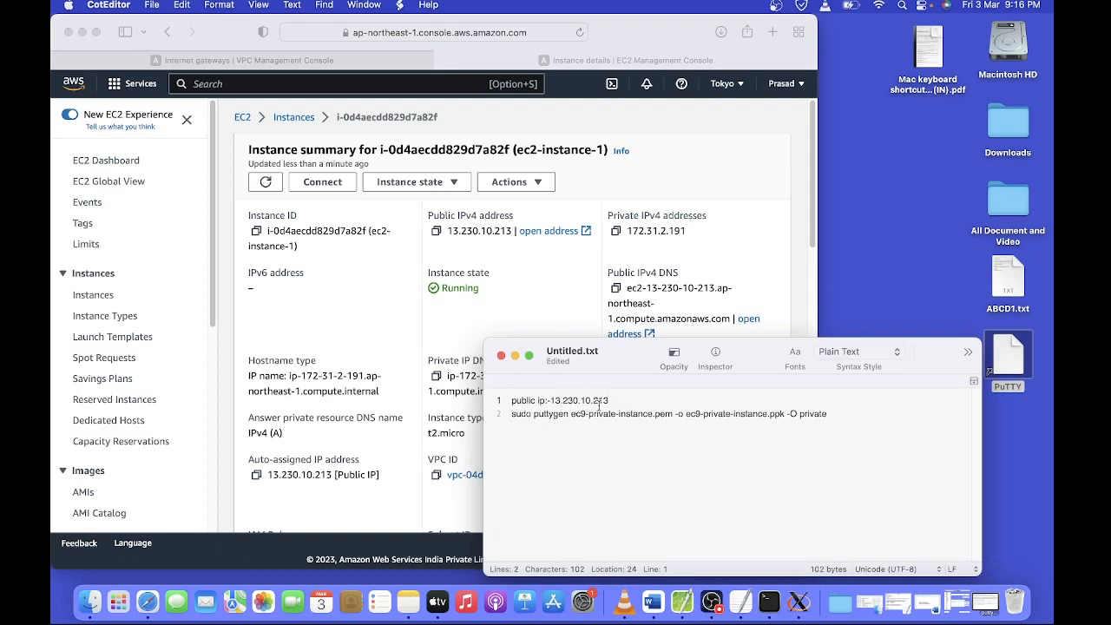
pyautogui.click(635, 441)
pyautogui.click(673, 170)
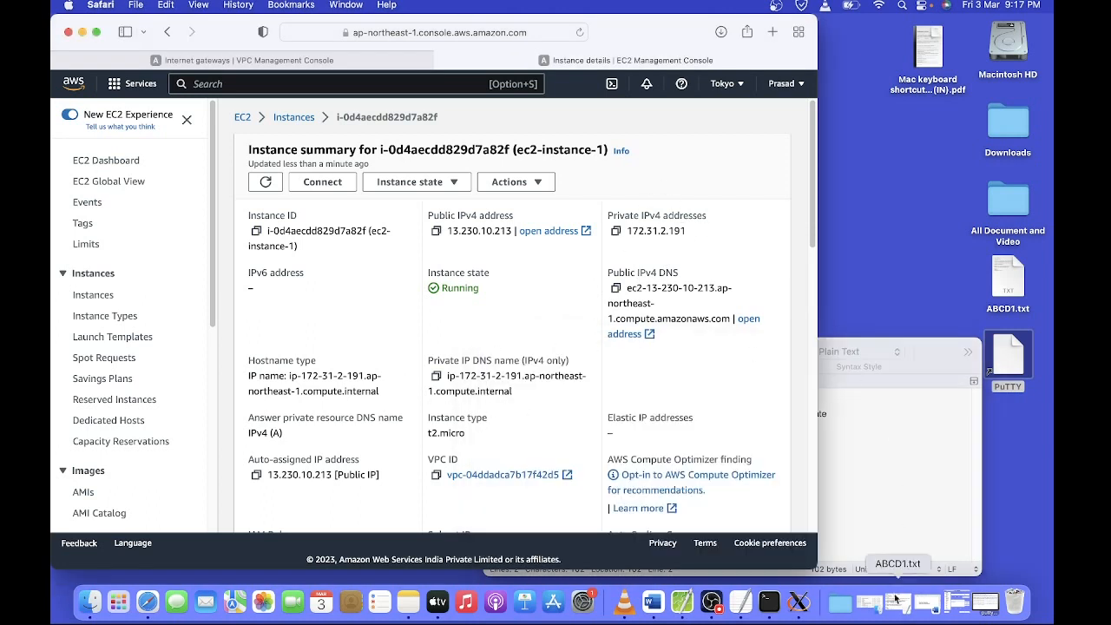
pyautogui.click(802, 606)
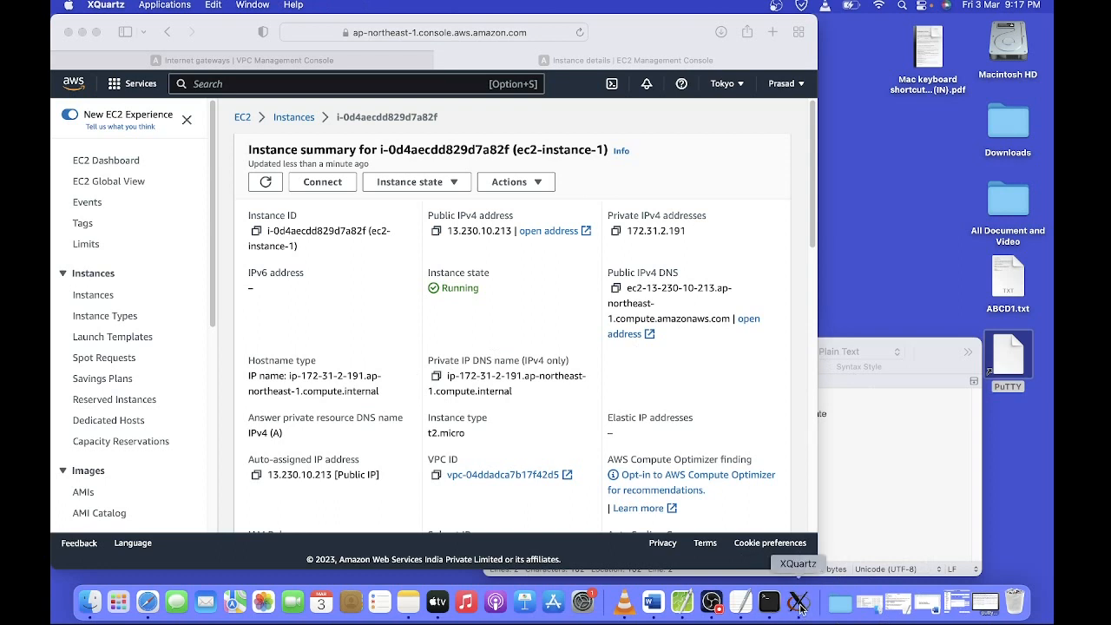
# - Terminate the old PuTTY terminal, quit XQuartz and relaunch PuTTY from its desktop icon
pyautogui.rightClick(800, 605)
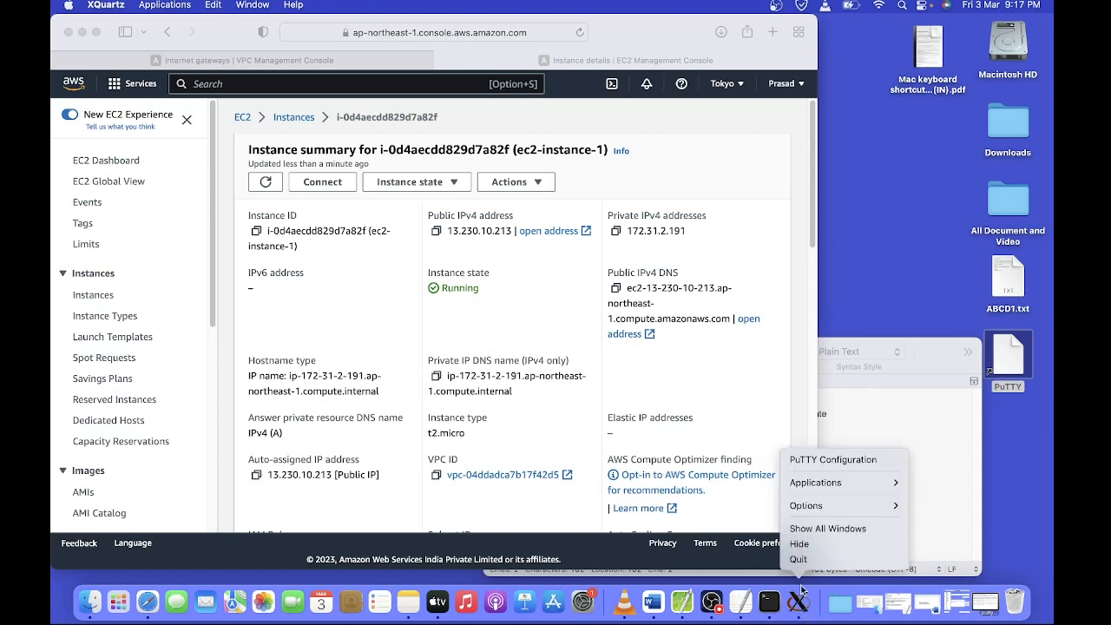
pyautogui.click(800, 564)
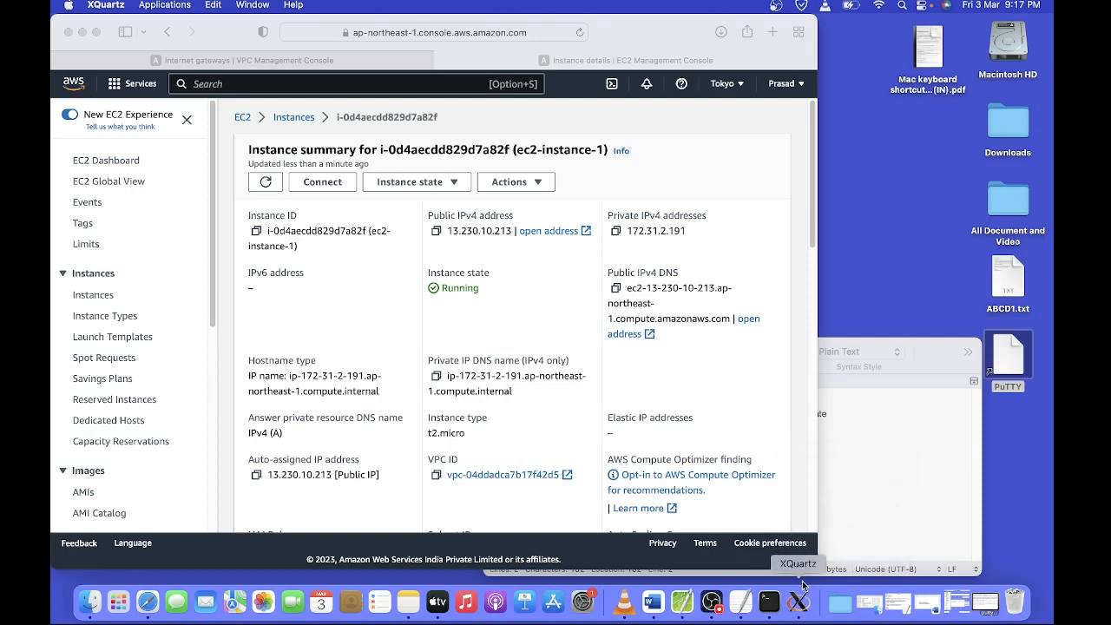
pyautogui.click(769, 602)
pyautogui.click(818, 610)
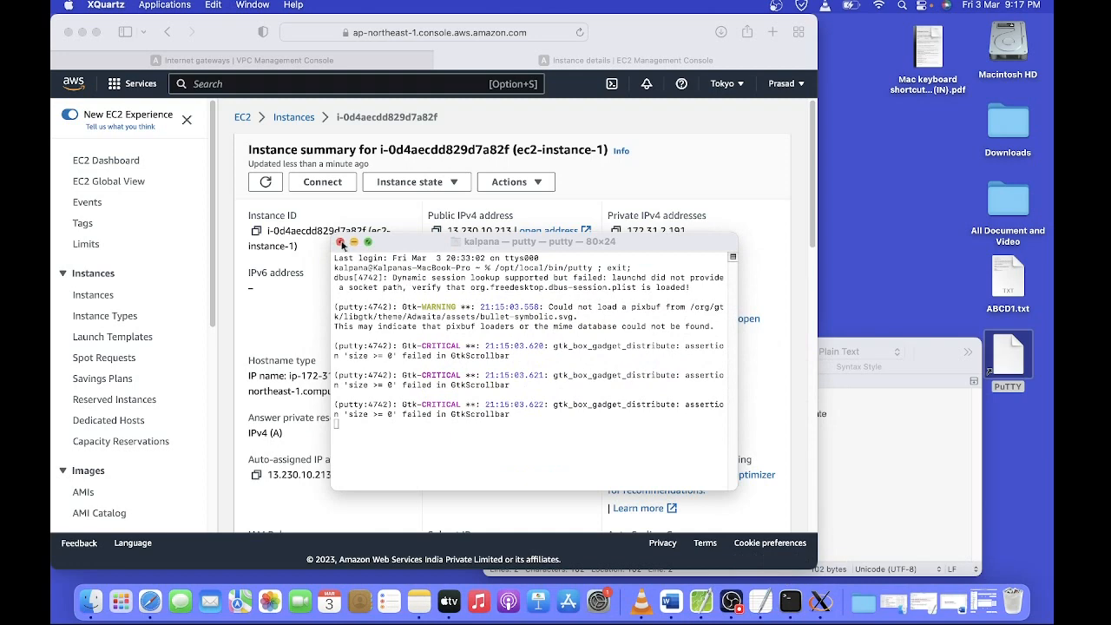
pyautogui.click(339, 243)
pyautogui.click(573, 421)
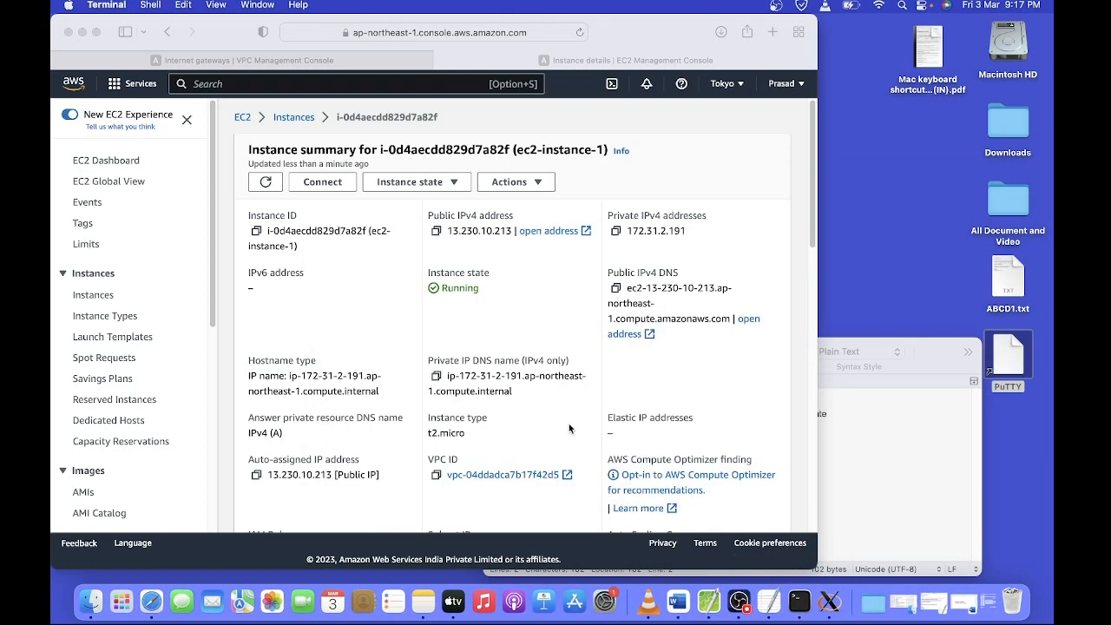
pyautogui.rightClick(852, 610)
pyautogui.click(844, 557)
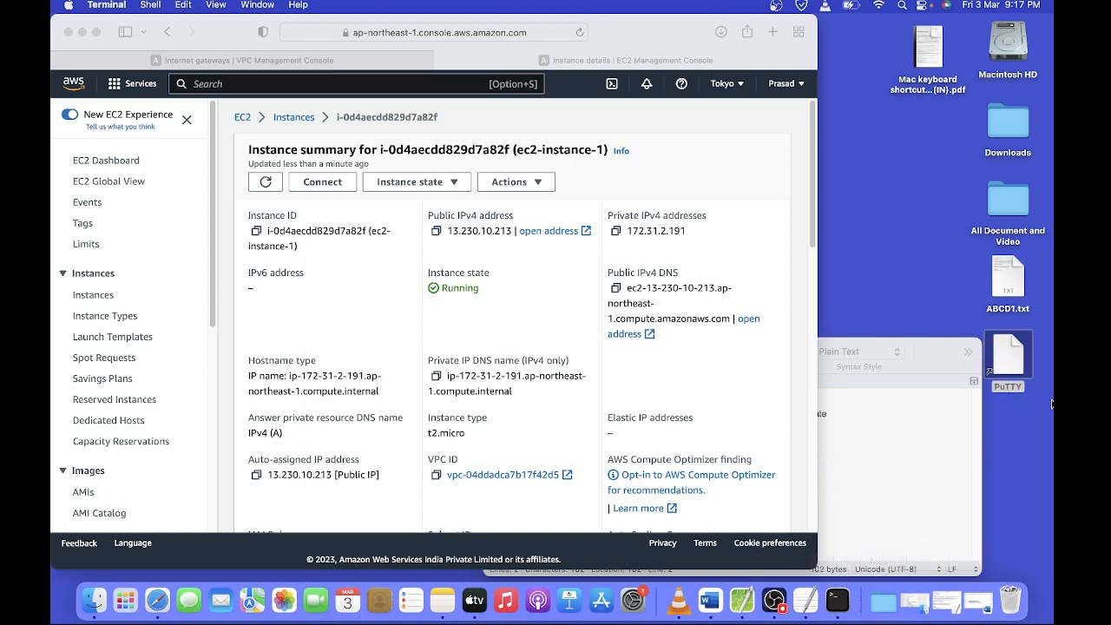
pyautogui.doubleClick(1013, 361)
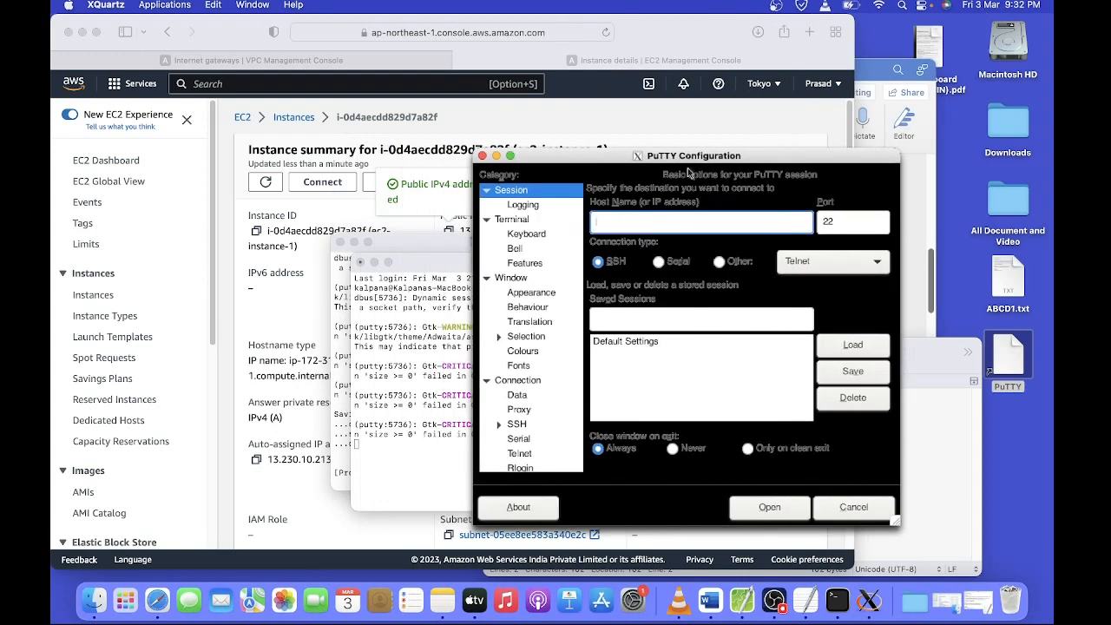
# - Set SSH Auth's private key to ec2-instance-1-keypair.ppk from Downloads and return to Session
pyautogui.scroll(-1, 573, 337)
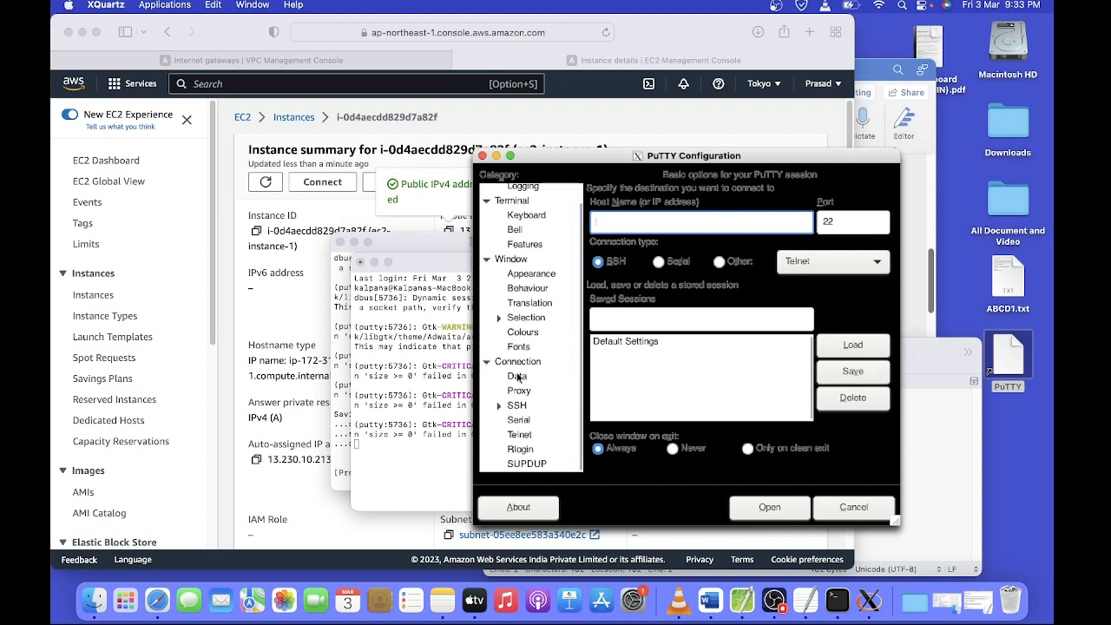
pyautogui.click(513, 363)
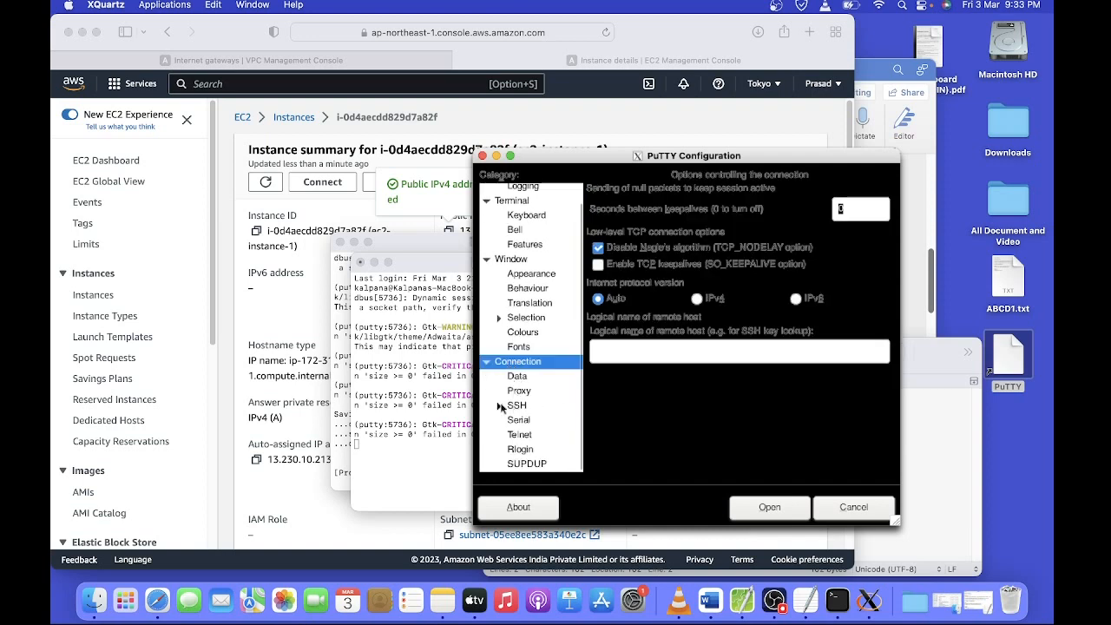
pyautogui.click(516, 406)
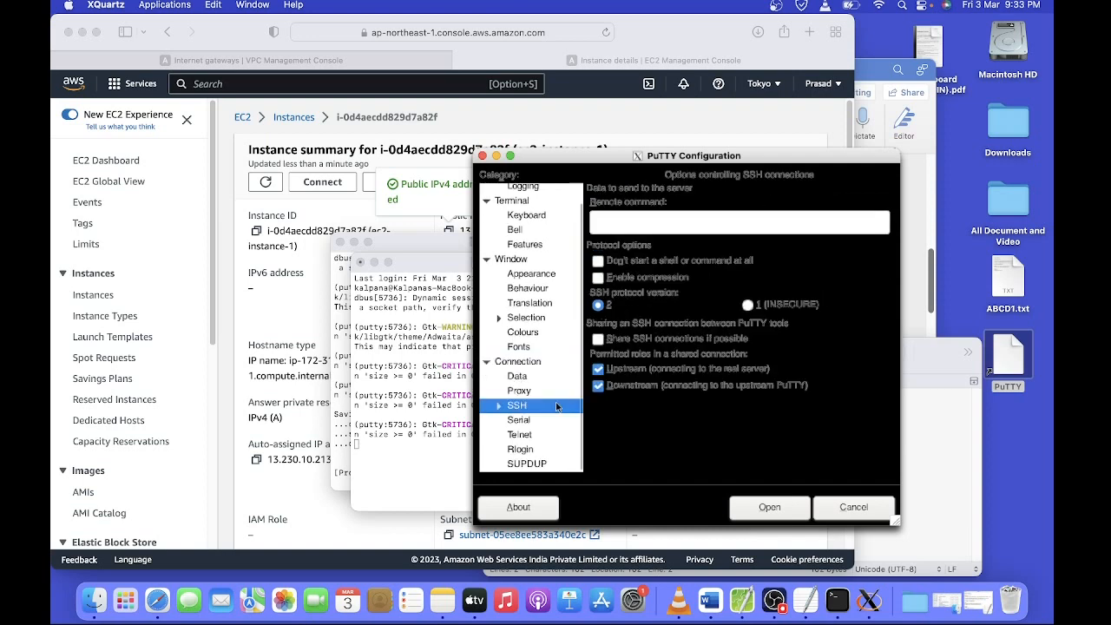
pyautogui.click(499, 407)
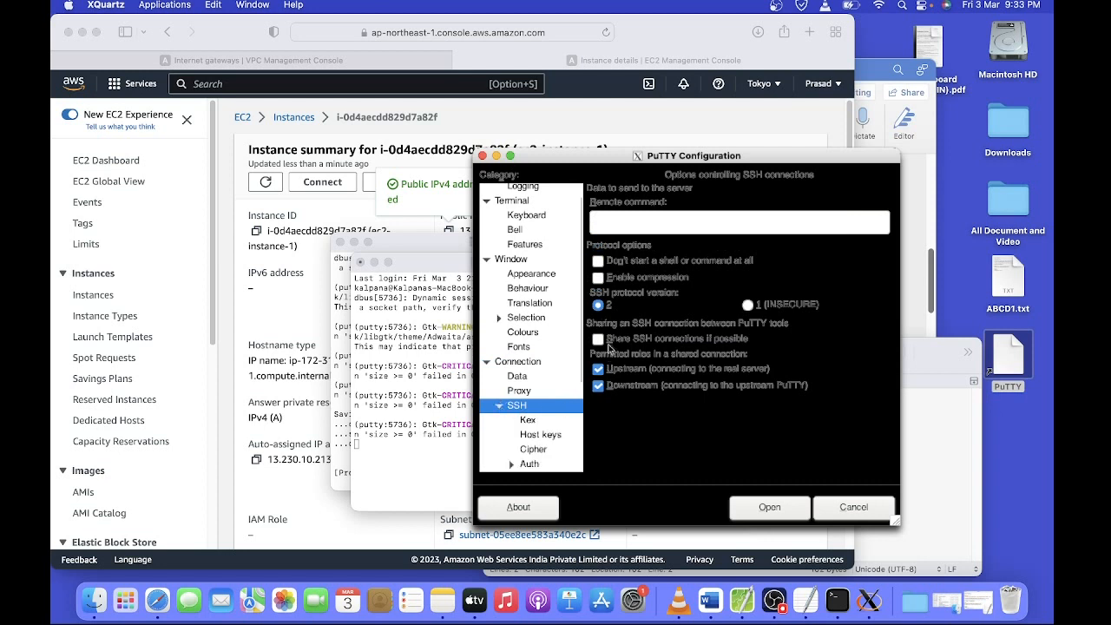
pyautogui.scroll(-3, 538, 365)
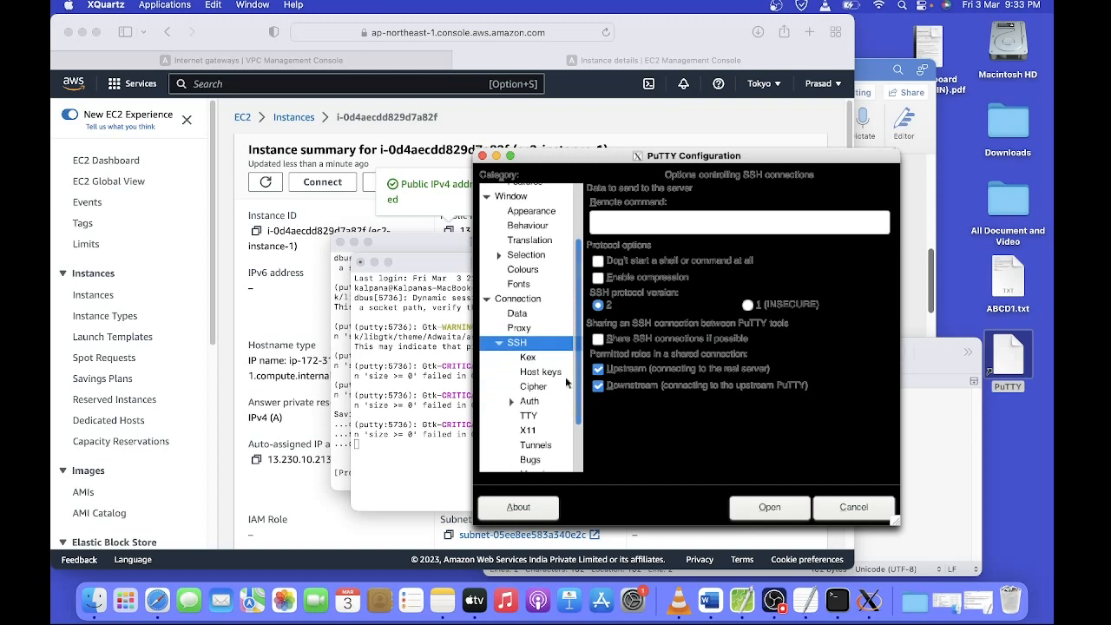
pyautogui.click(529, 404)
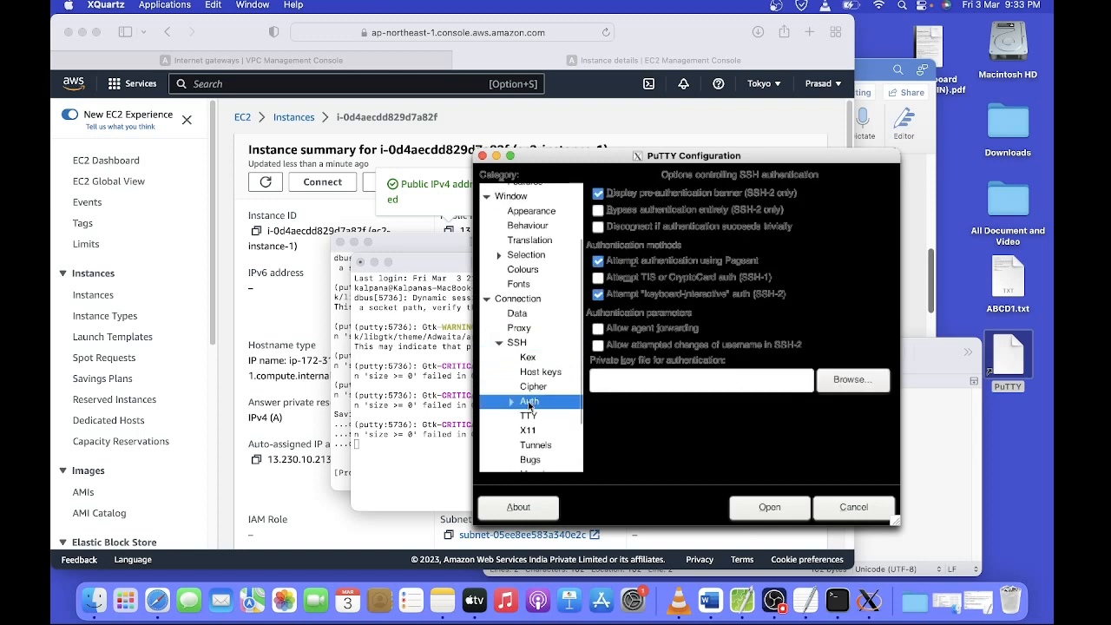
pyautogui.click(847, 384)
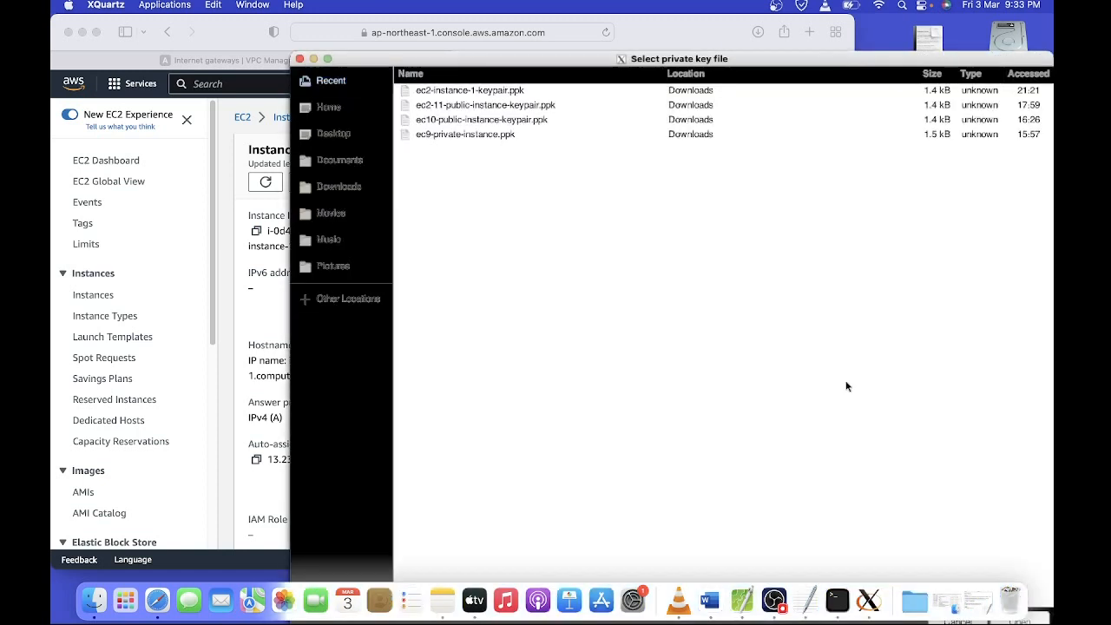
pyautogui.click(337, 187)
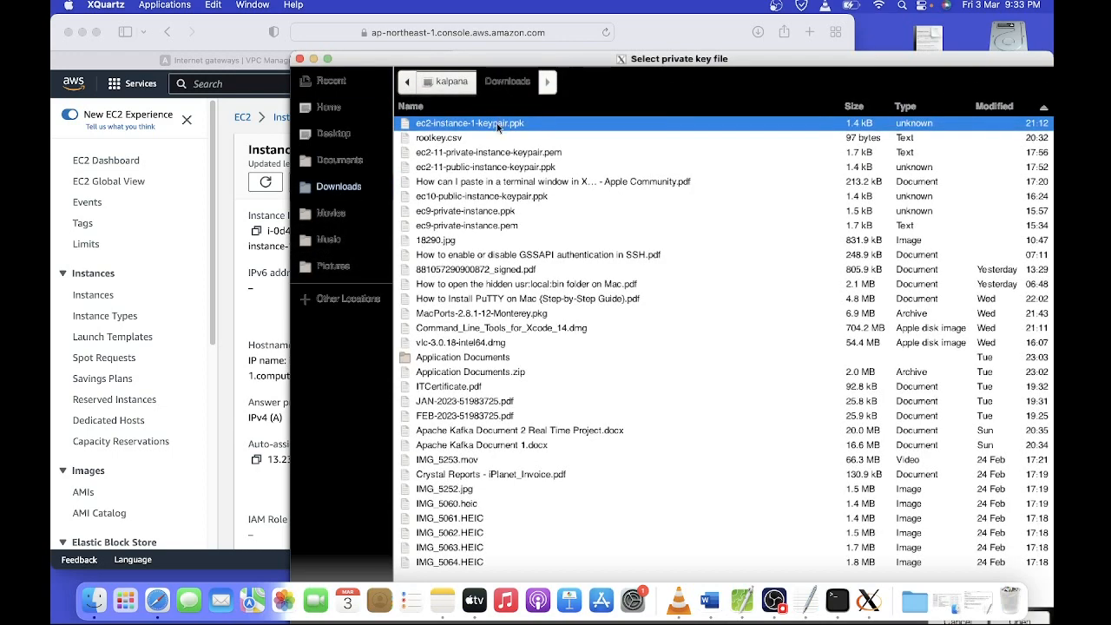
pyautogui.doubleClick(499, 126)
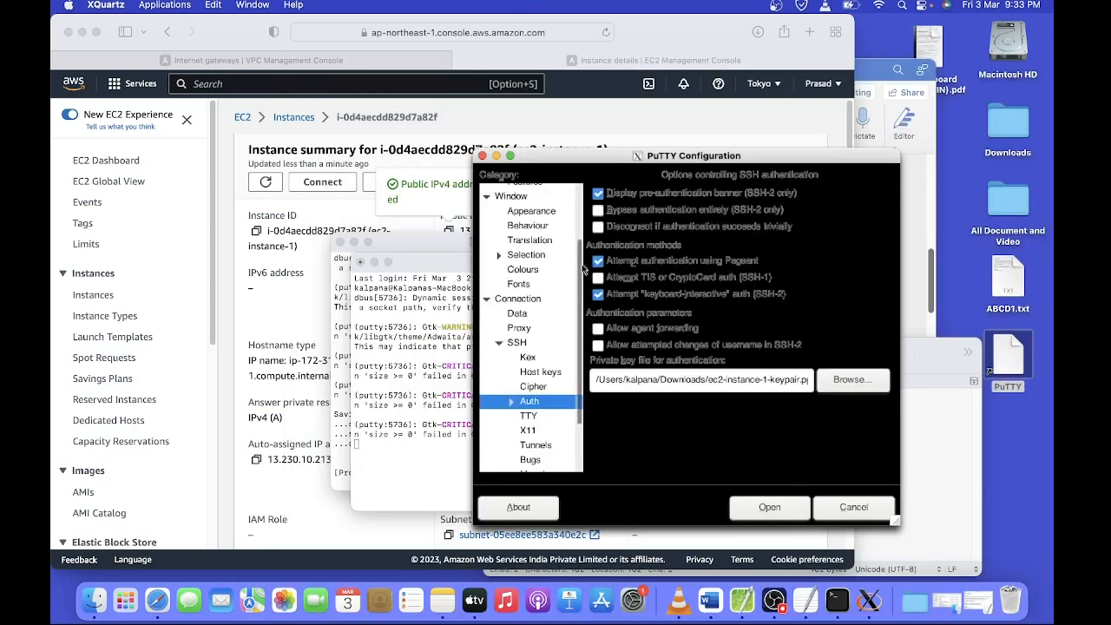
pyautogui.moveTo(582, 271); pyautogui.dragTo(578, 204)
pyautogui.click(512, 193)
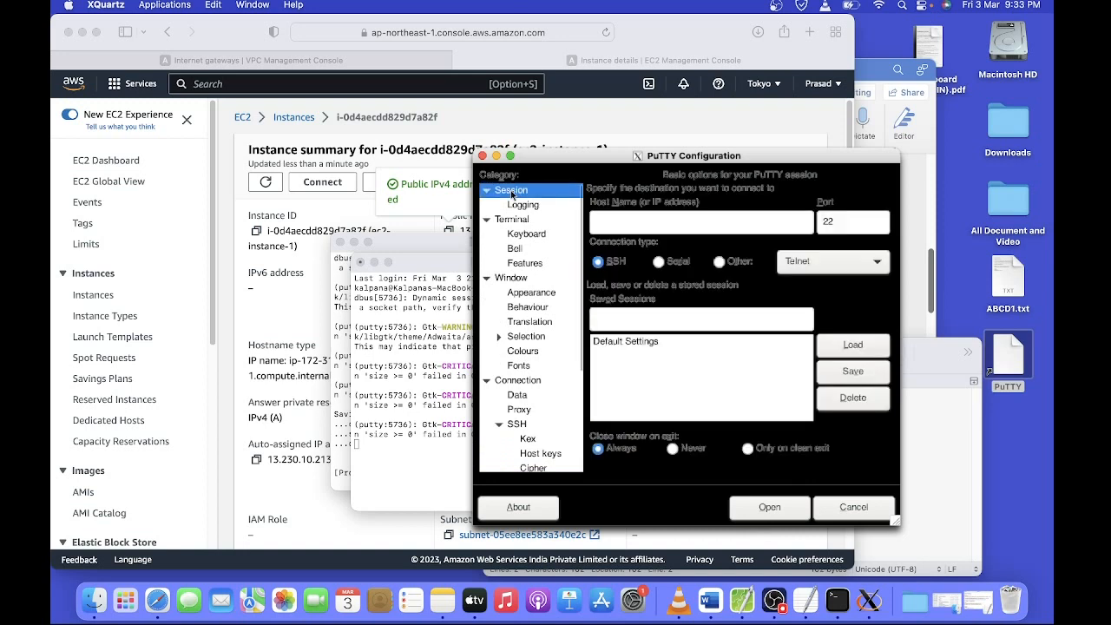
# - Copy the public IPv4 from the EC2 instance summary and bring PuTTY Configuration back
pyautogui.click(330, 213)
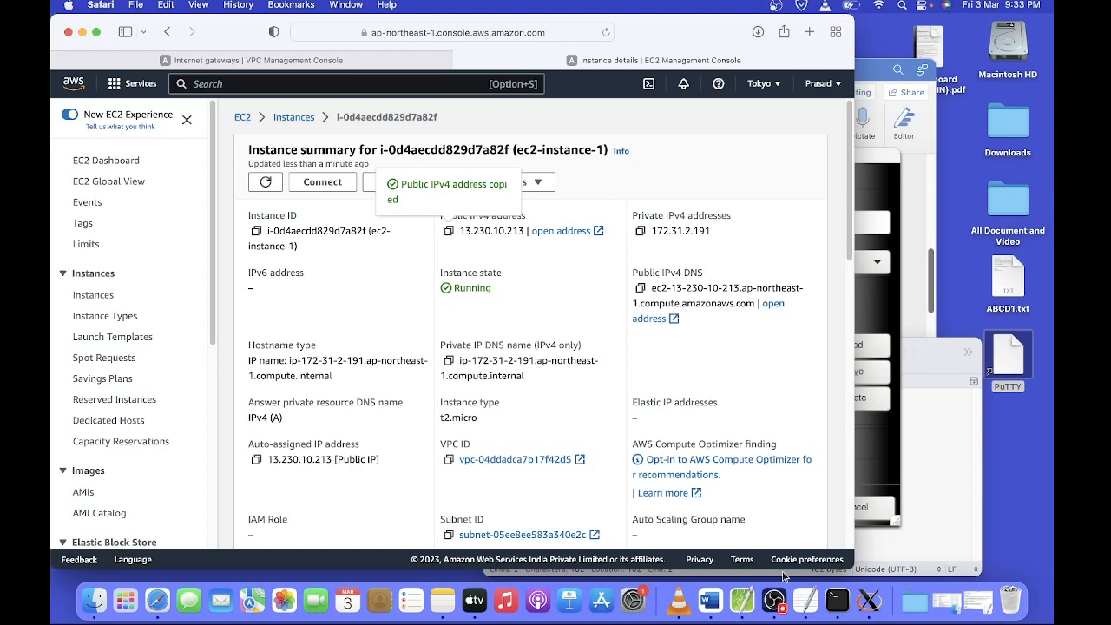
pyautogui.click(838, 600)
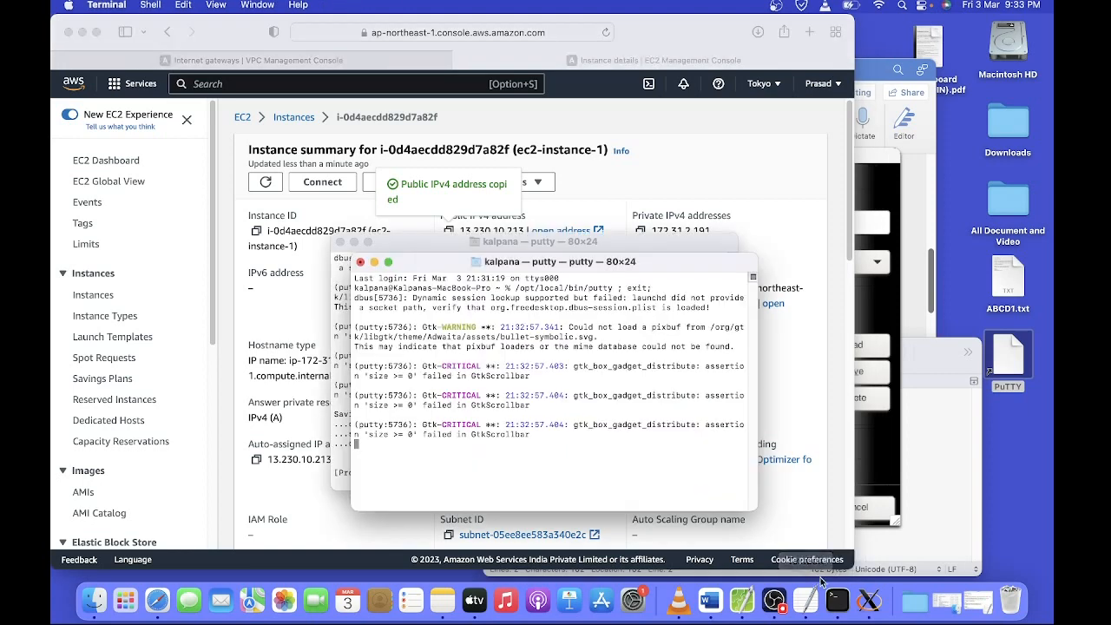
pyautogui.click(869, 600)
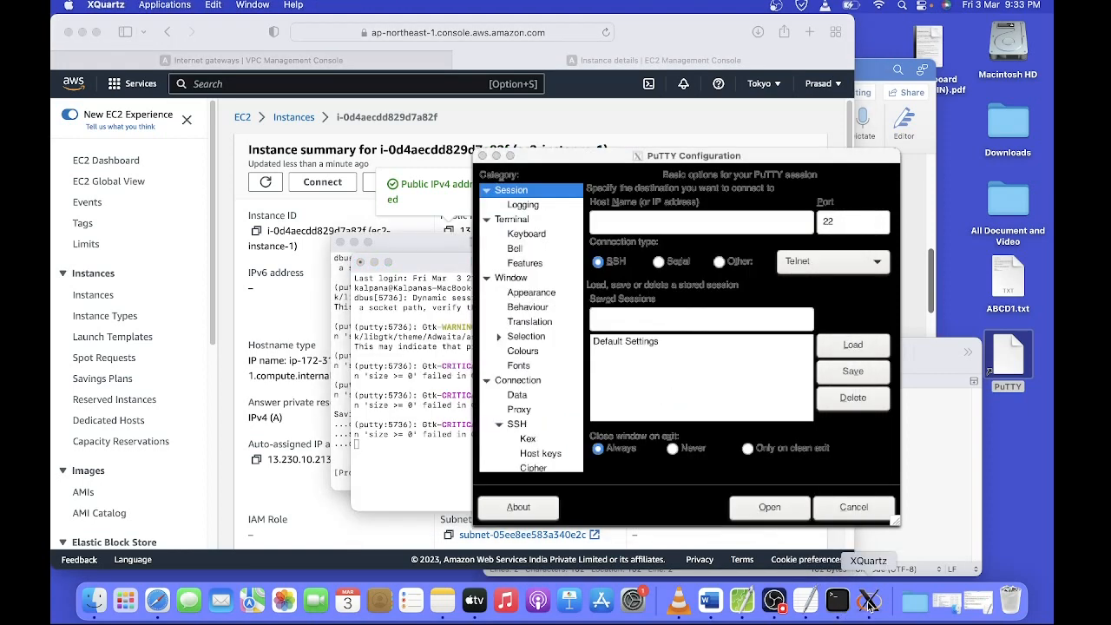
# - Paste 13.230.10.213 as the host name and open the SSH connection
pyautogui.rightClick(612, 227)
pyautogui.click(653, 277)
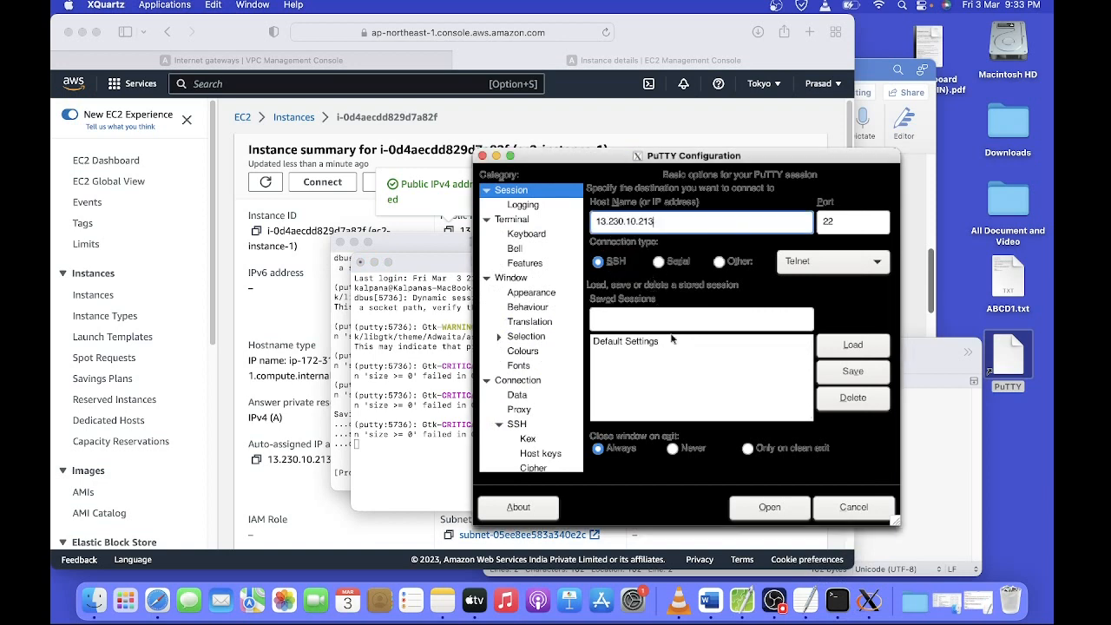
pyautogui.click(770, 509)
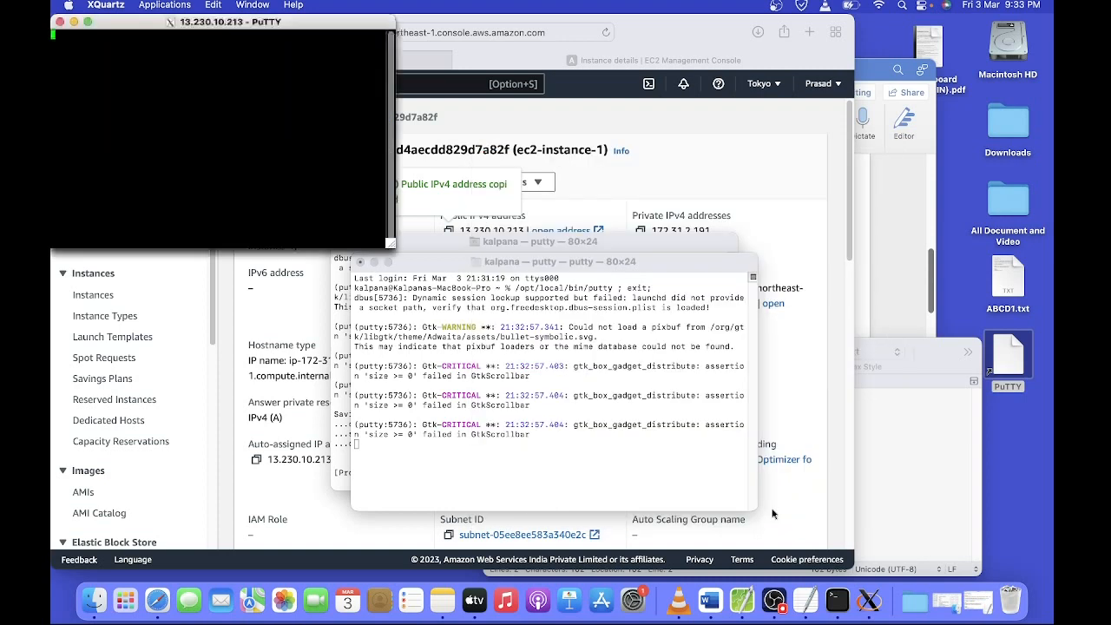
pyautogui.moveTo(174, 26); pyautogui.dragTo(640, 262)
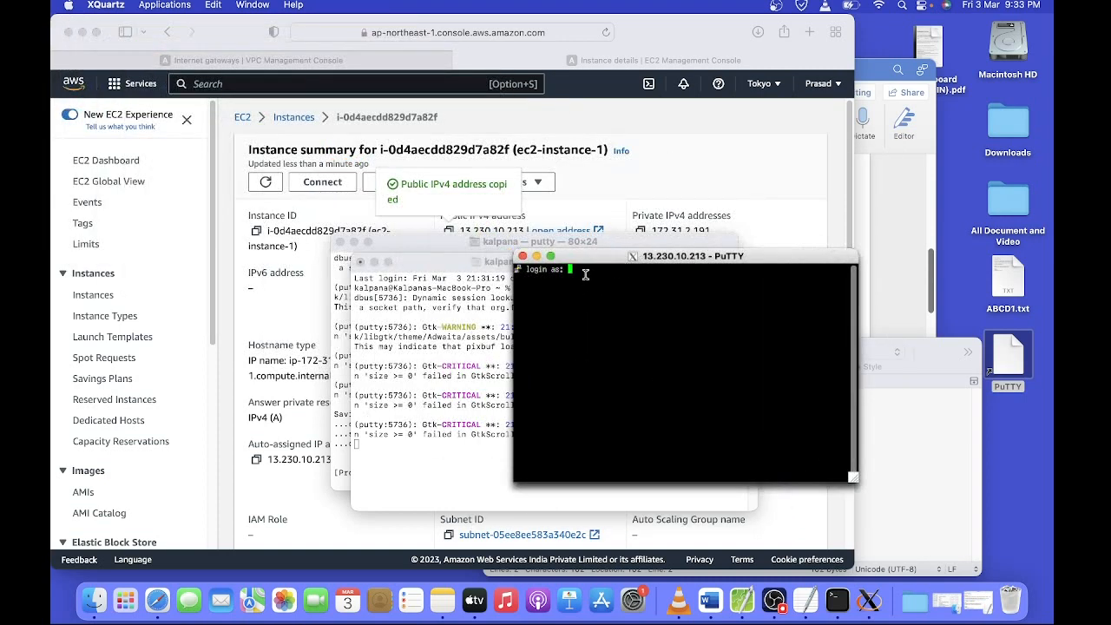
# - Log in as ec2-user to reach the Amazon Linux 2 prompt, then return to the EC2 summary
pyautogui.write('ec2-user')
pyautogui.press('Return')
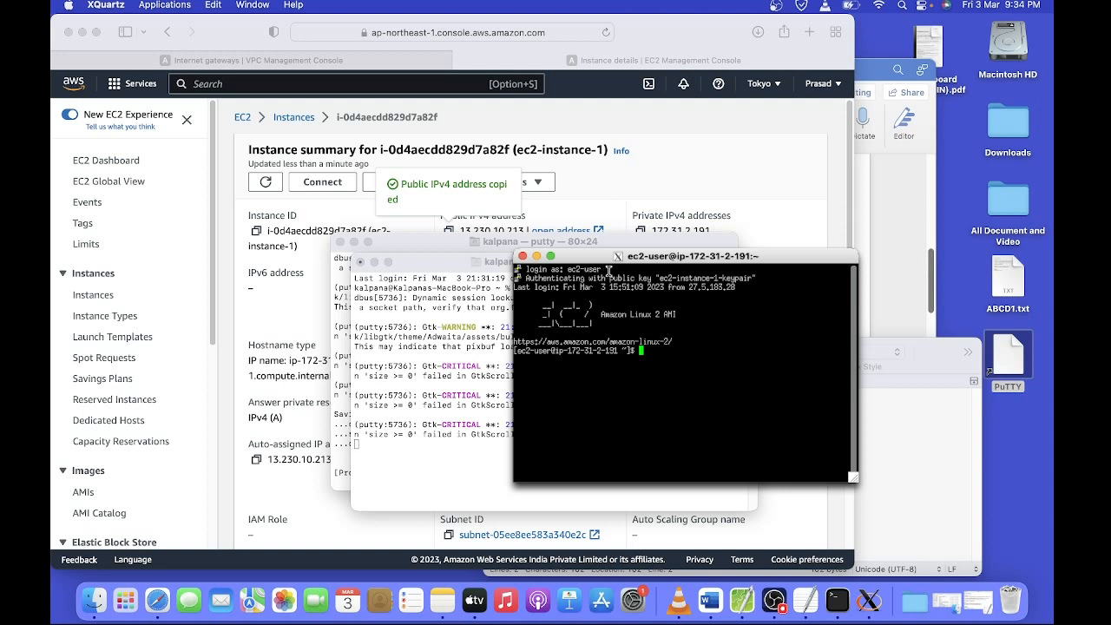
pyautogui.moveTo(609, 270); pyautogui.dragTo(562, 269)
pyautogui.press('super+c')
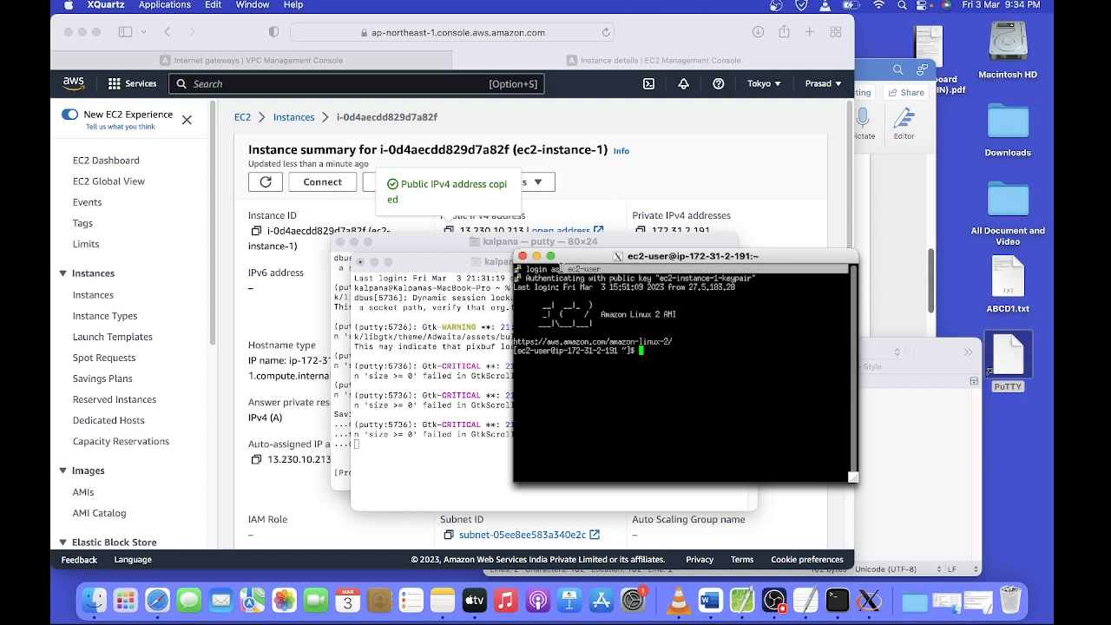
pyautogui.click(295, 291)
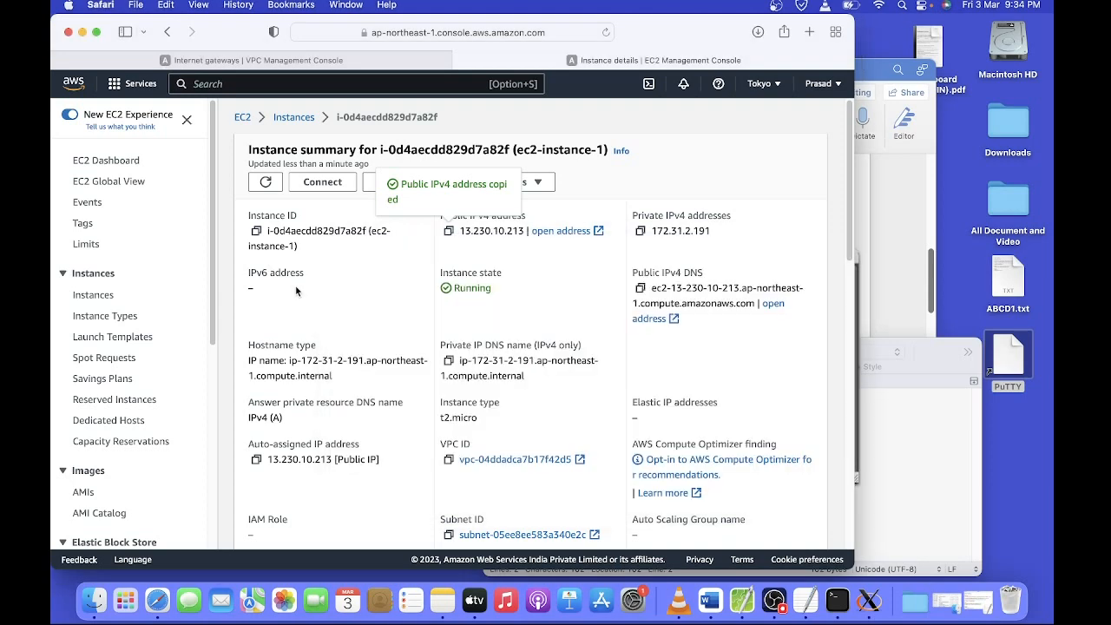
# - Review ec2-instance-1's SSH client instructions, picking out ec2-user, then return to the Instances list
pyautogui.click(323, 184)
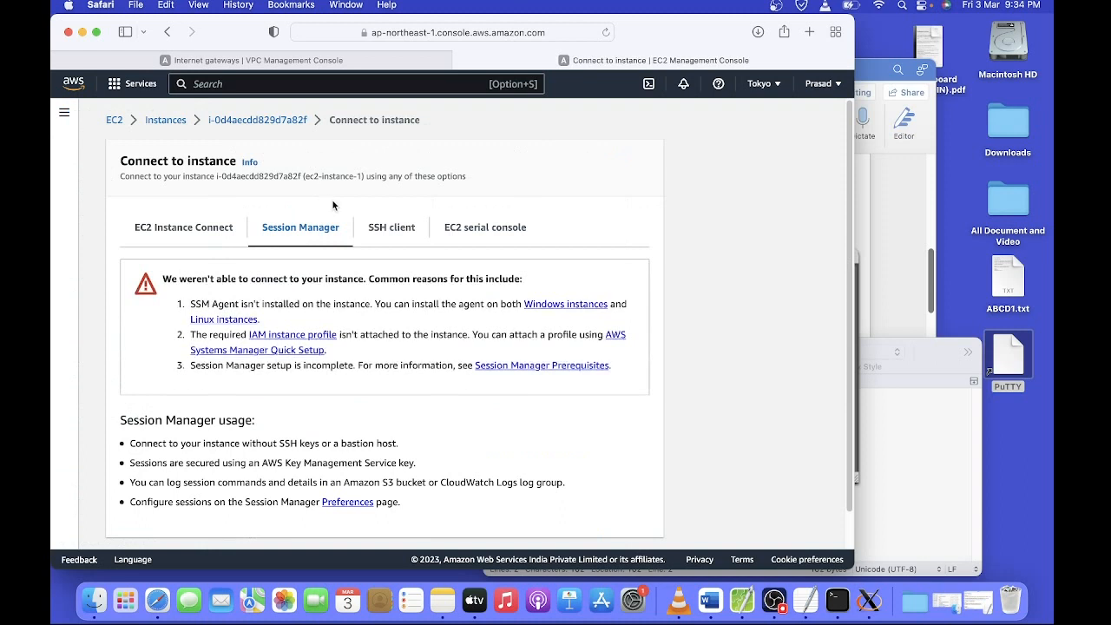
pyautogui.click(391, 230)
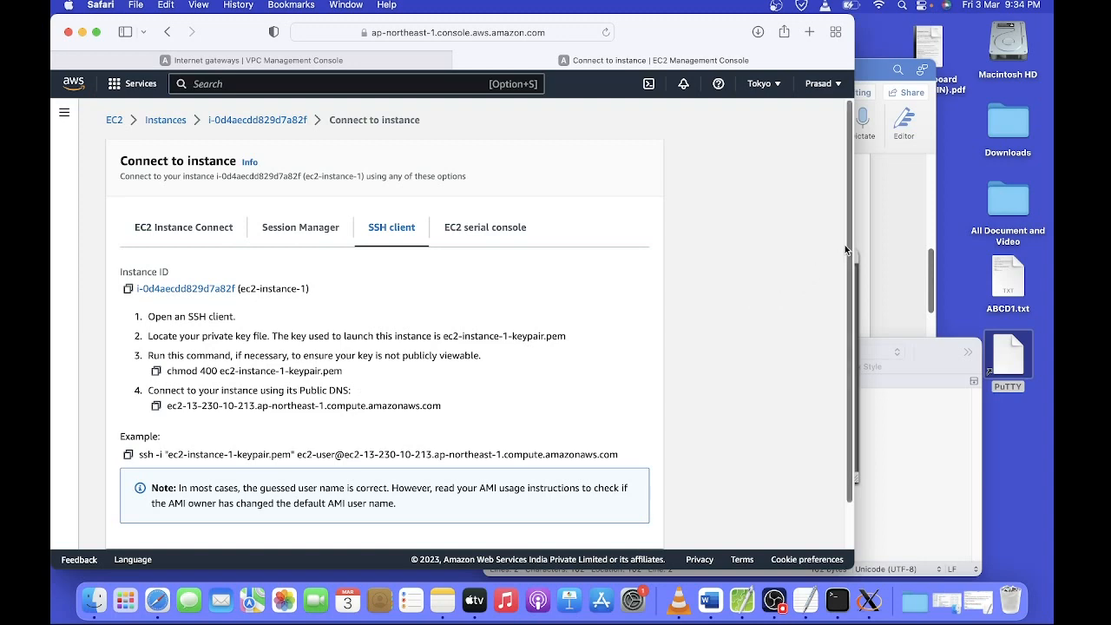
pyautogui.scroll(-2, 849, 269)
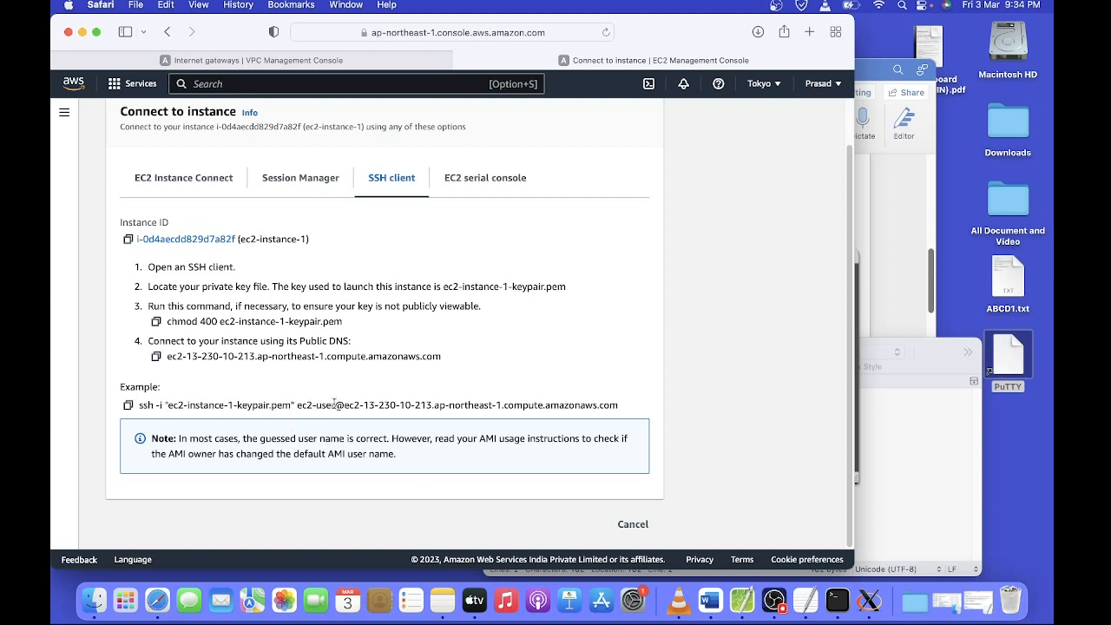
pyautogui.moveTo(334, 405); pyautogui.dragTo(298, 404)
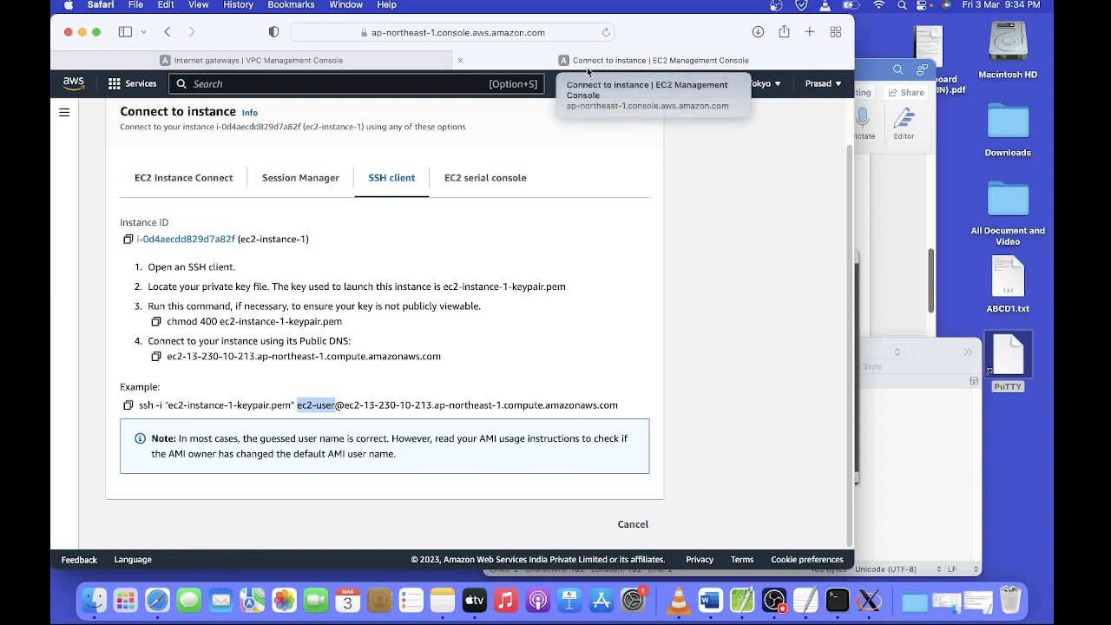
pyautogui.scroll(2, 849, 192)
pyautogui.scroll(3, 849, 192)
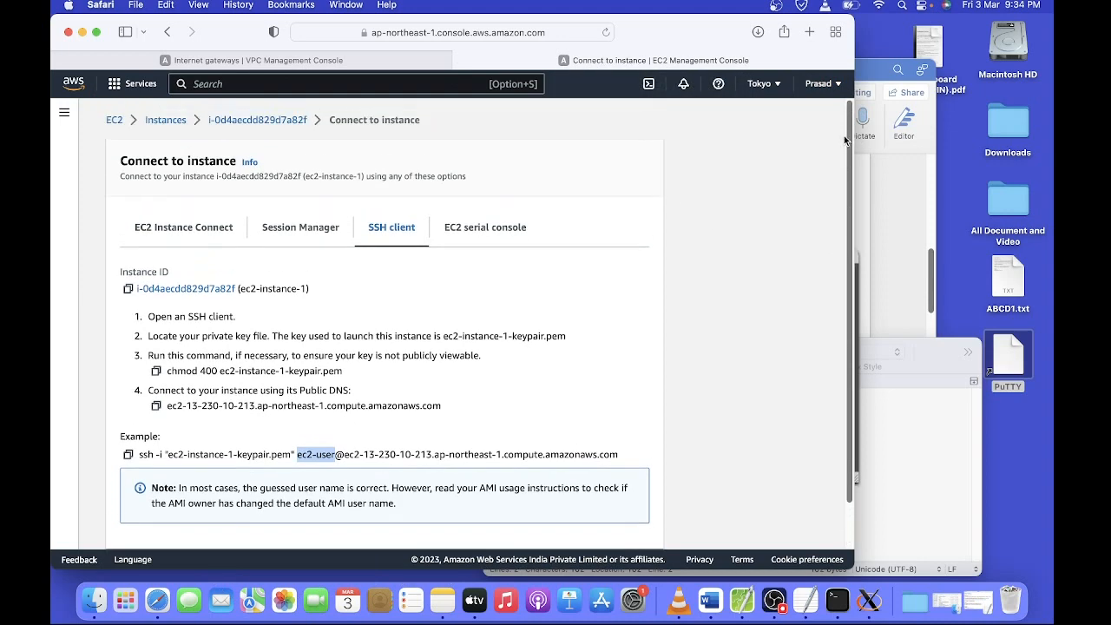
pyautogui.click(160, 122)
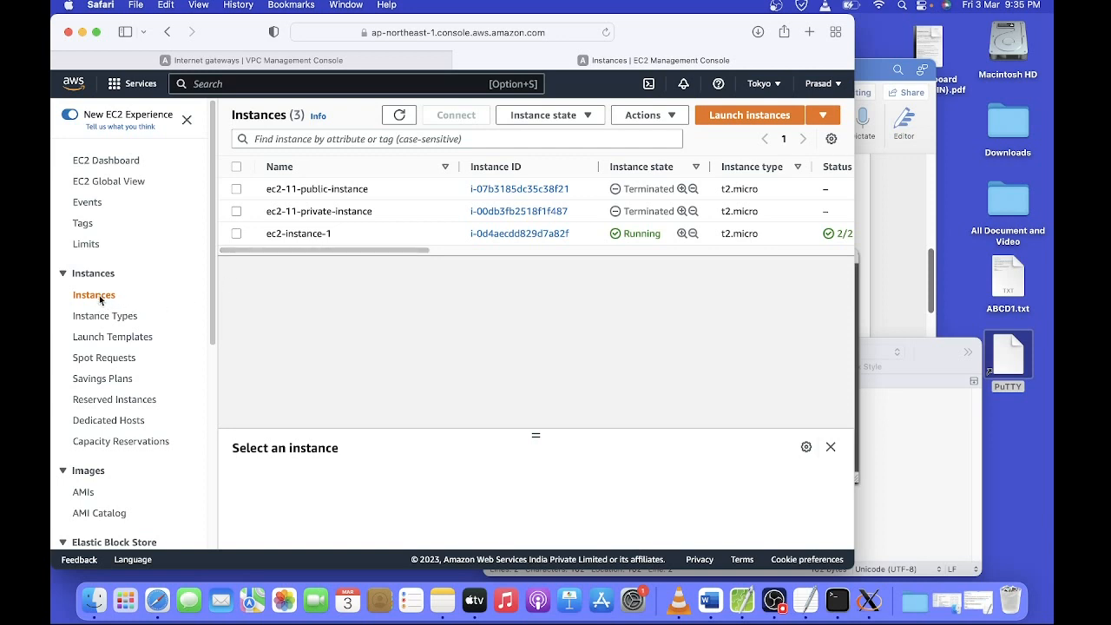
# - Start a new instance launch named ec2-instance-2
pyautogui.click(744, 117)
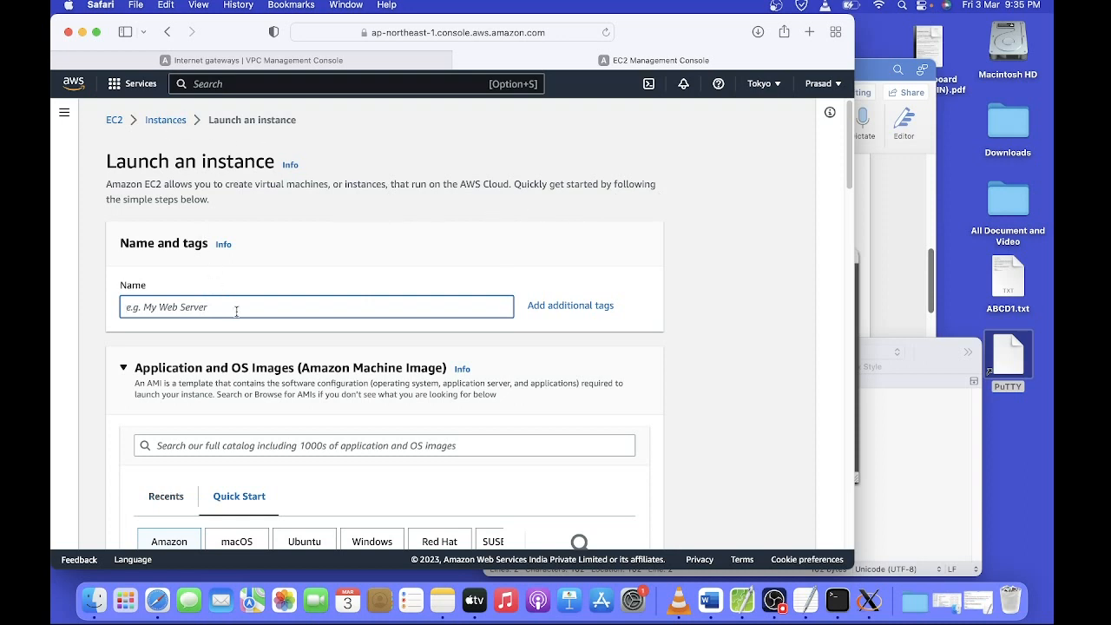
pyautogui.write('ec2-instance-2')
pyautogui.moveTo(203, 307); pyautogui.dragTo(95, 297)
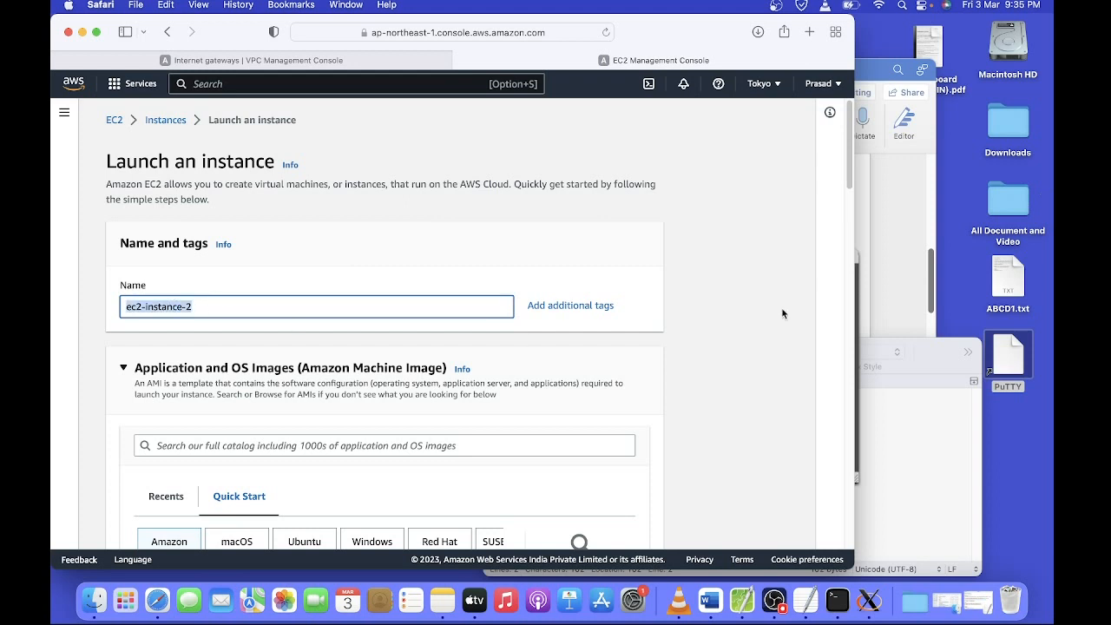
pyautogui.moveTo(848, 154); pyautogui.dragTo(849, 227)
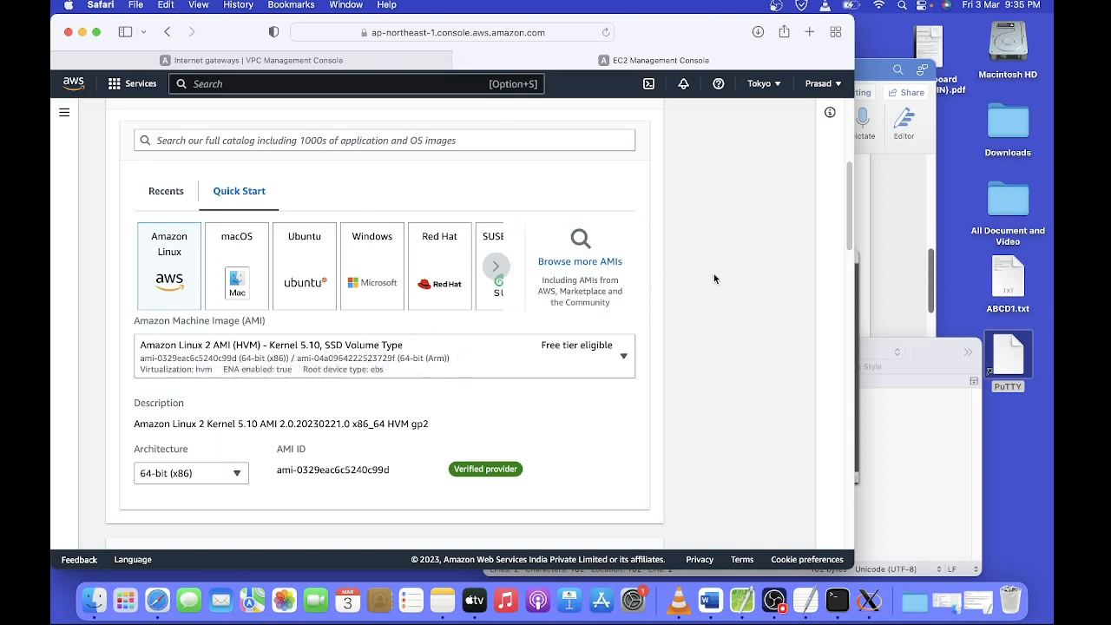
pyautogui.moveTo(851, 225); pyautogui.dragTo(855, 307)
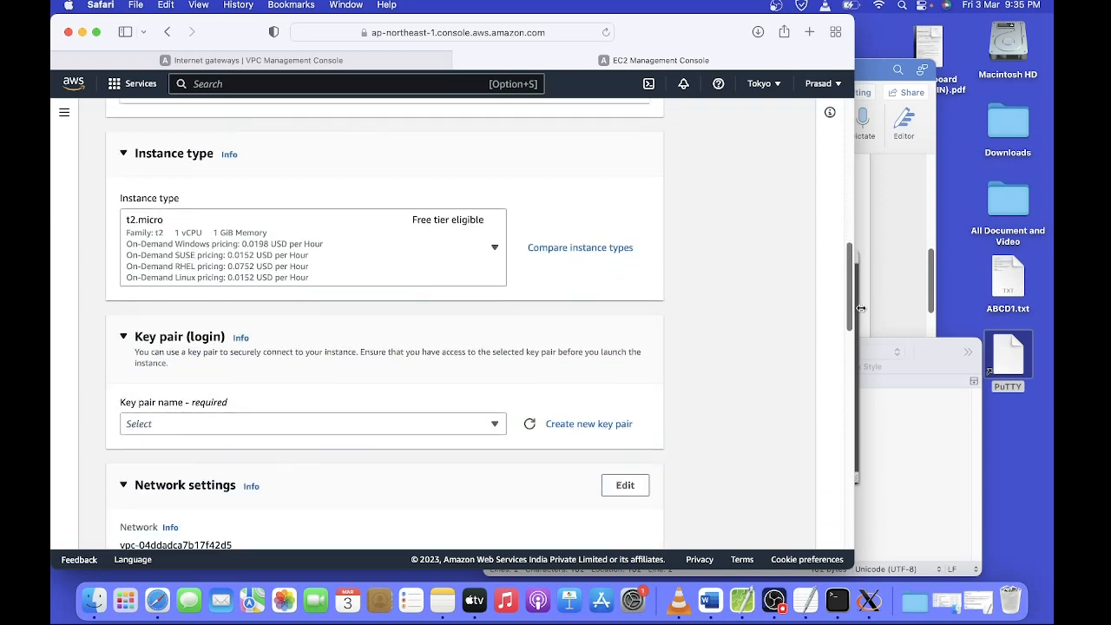
# - Begin a new key pair, clear the wrongly pasted name and cancel
pyautogui.click(573, 426)
pyautogui.click(288, 285)
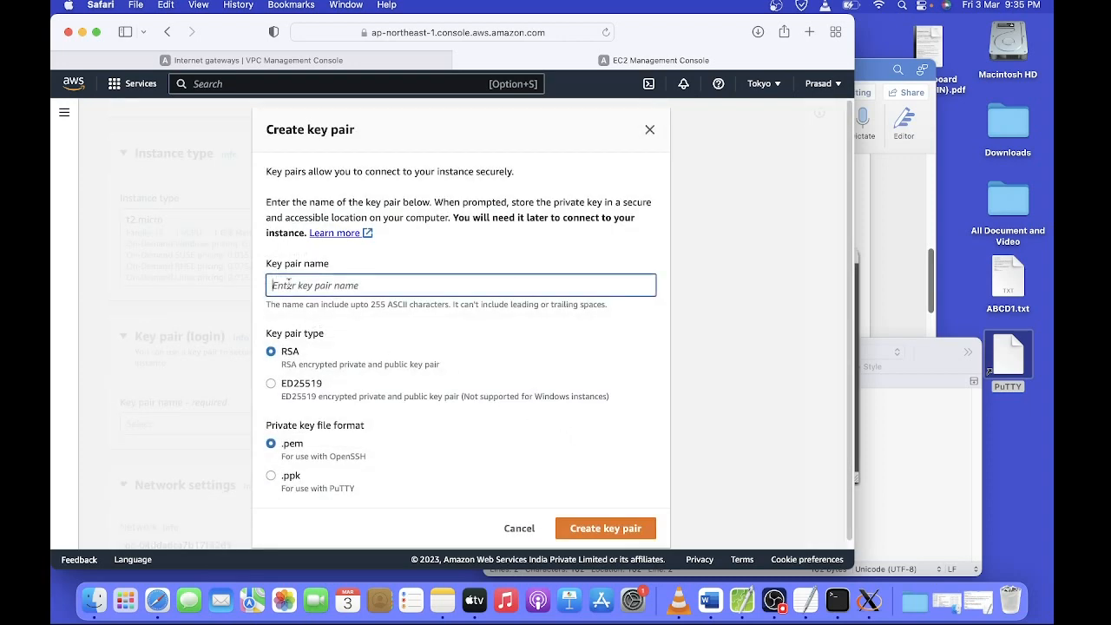
pyautogui.press('super+v')
pyautogui.moveTo(332, 288); pyautogui.dragTo(257, 280)
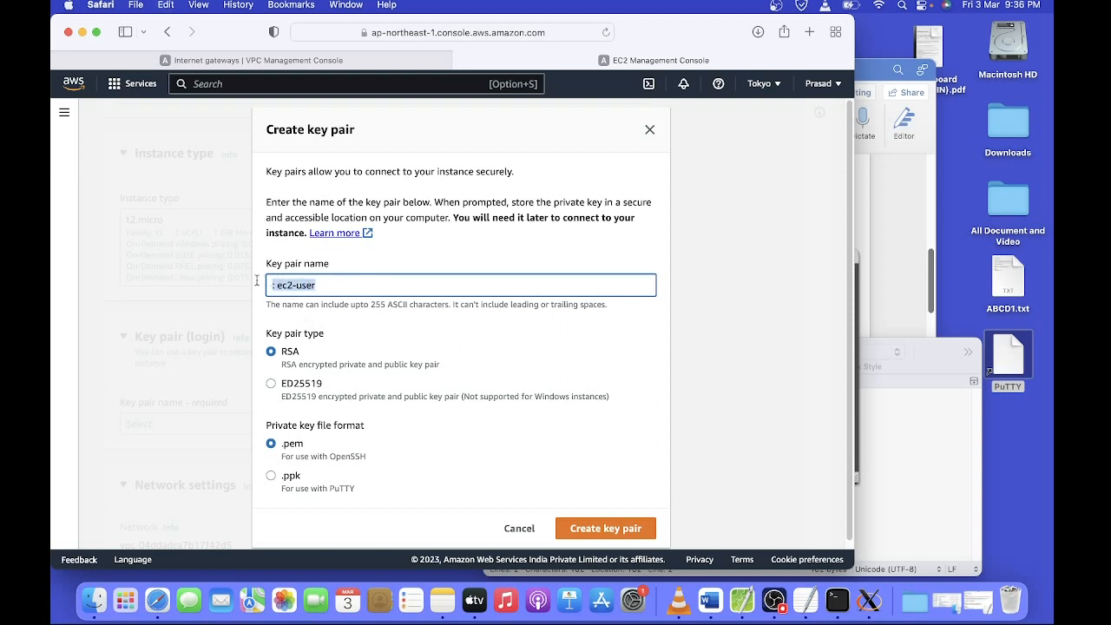
pyautogui.press('BackSpace')
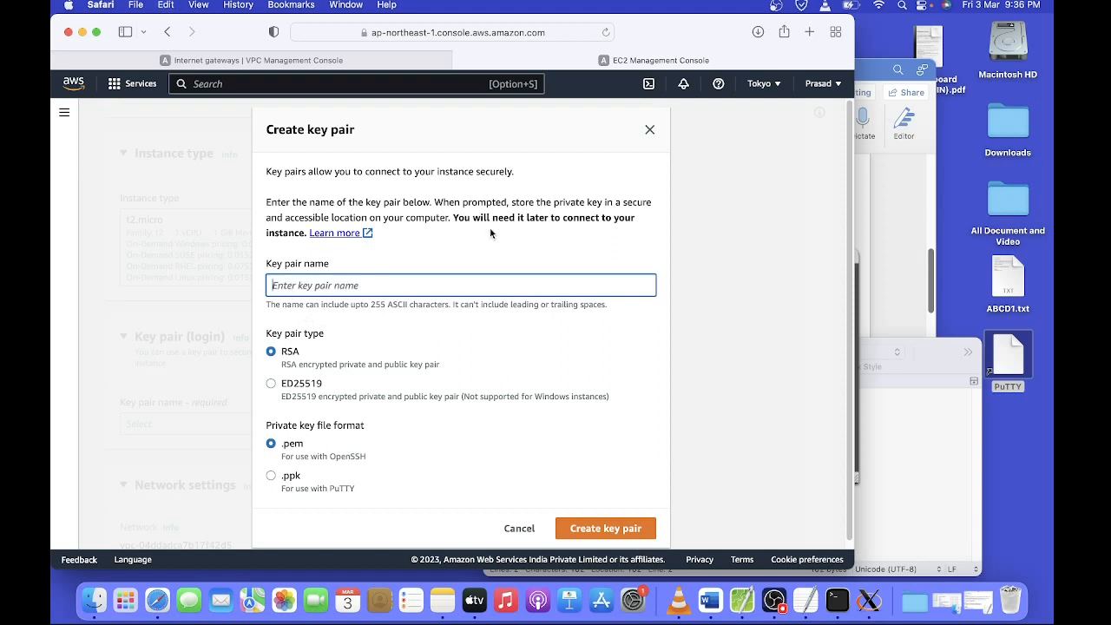
pyautogui.click(650, 130)
pyautogui.scroll(-10, 521, 304)
pyautogui.scroll(15, 521, 304)
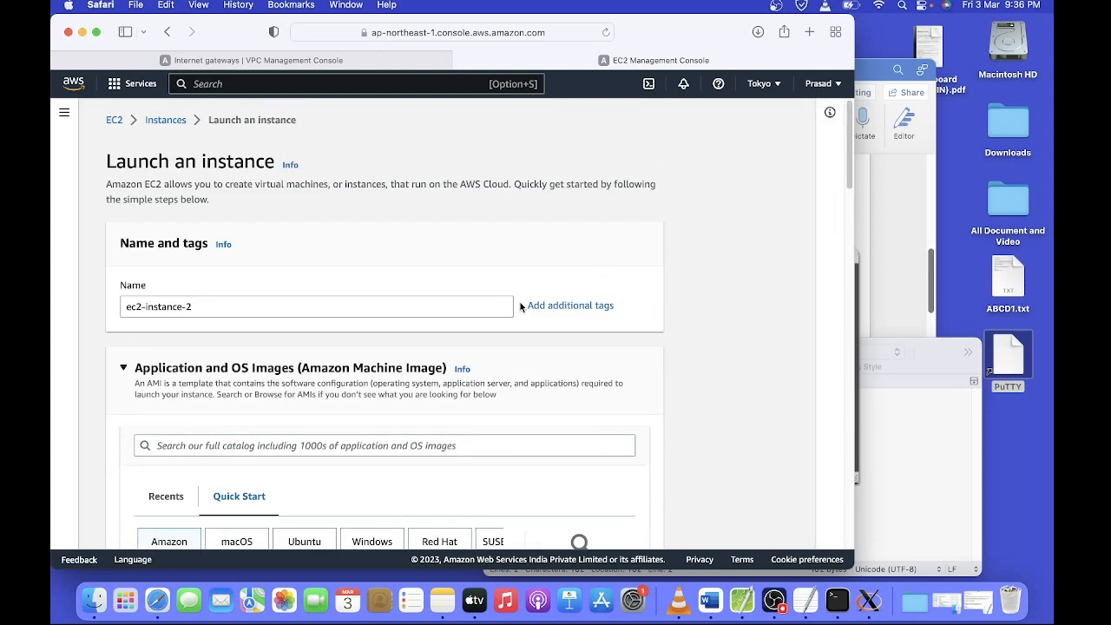
# - Copy the instance name and create key pair ec2-instance-2-keypair
pyautogui.moveTo(218, 313); pyautogui.dragTo(126, 307)
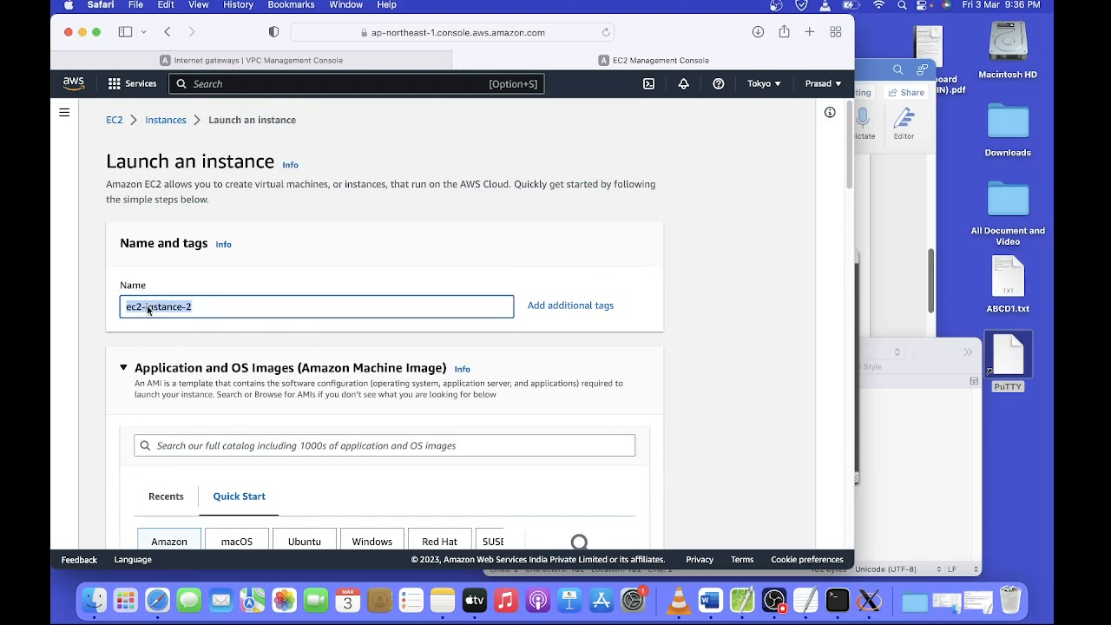
pyautogui.rightClick(147, 306)
pyautogui.click(191, 384)
pyautogui.scroll(-10, 606, 326)
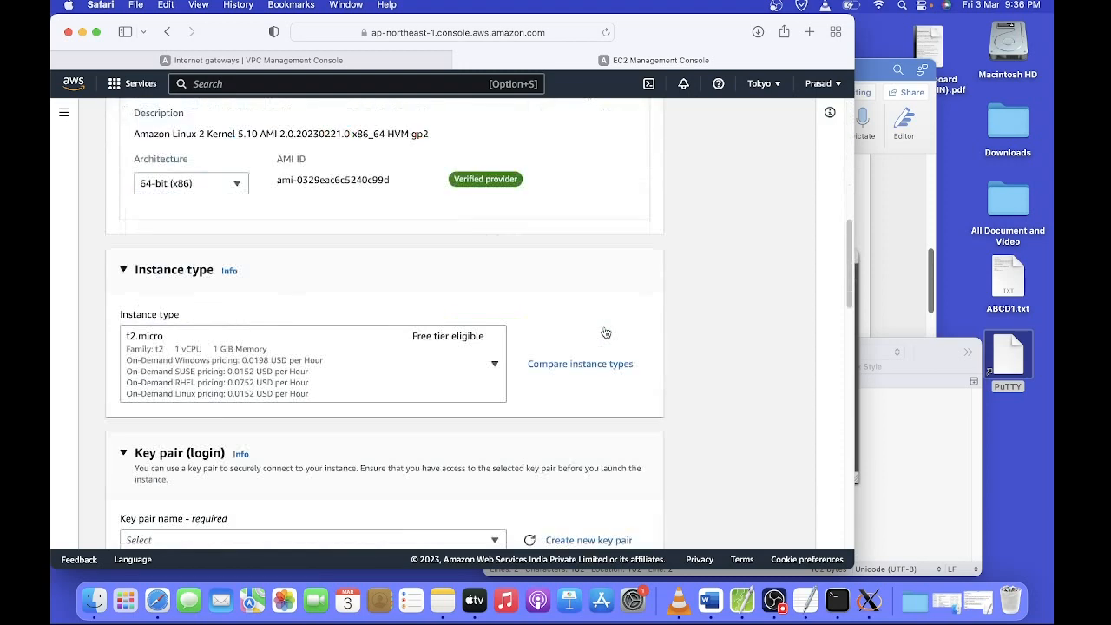
pyautogui.scroll(-3, 605, 332)
pyautogui.click(587, 311)
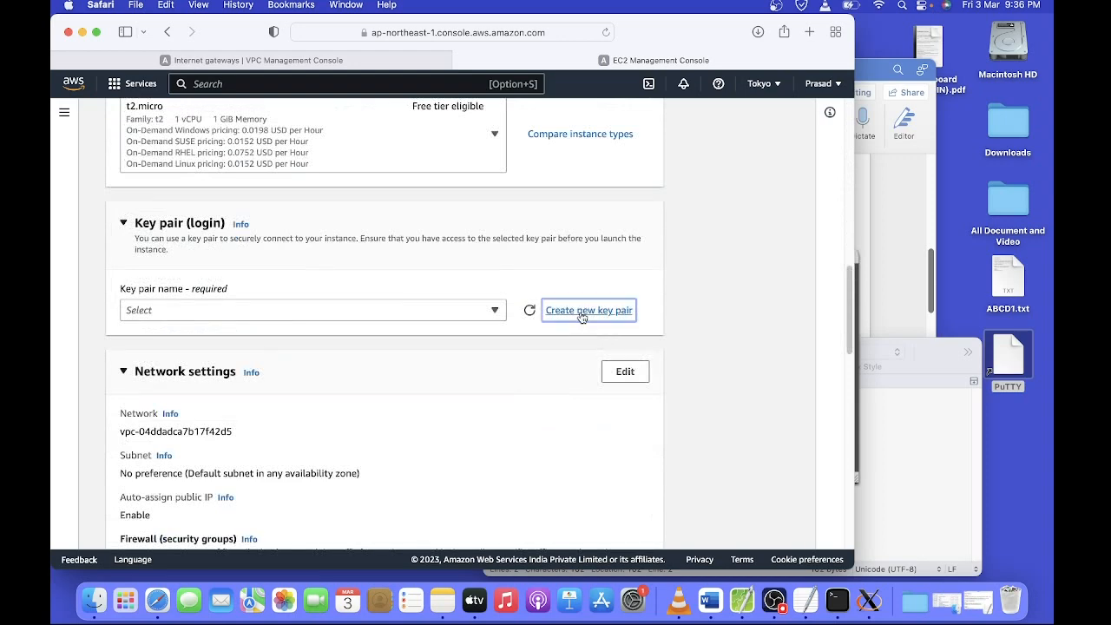
pyautogui.rightClick(306, 285)
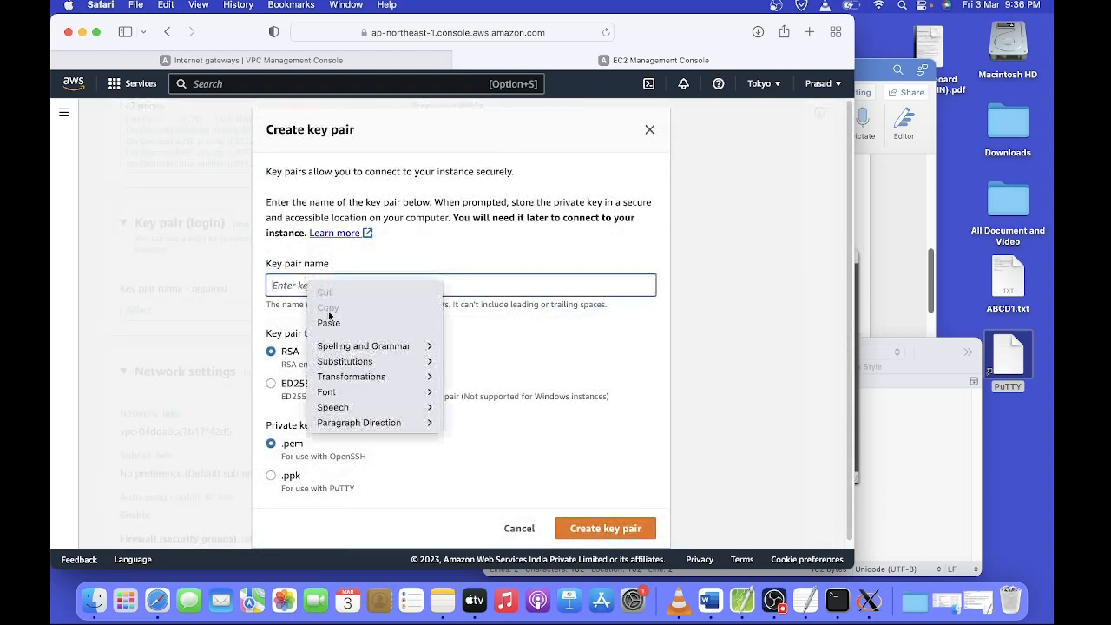
pyautogui.click(336, 323)
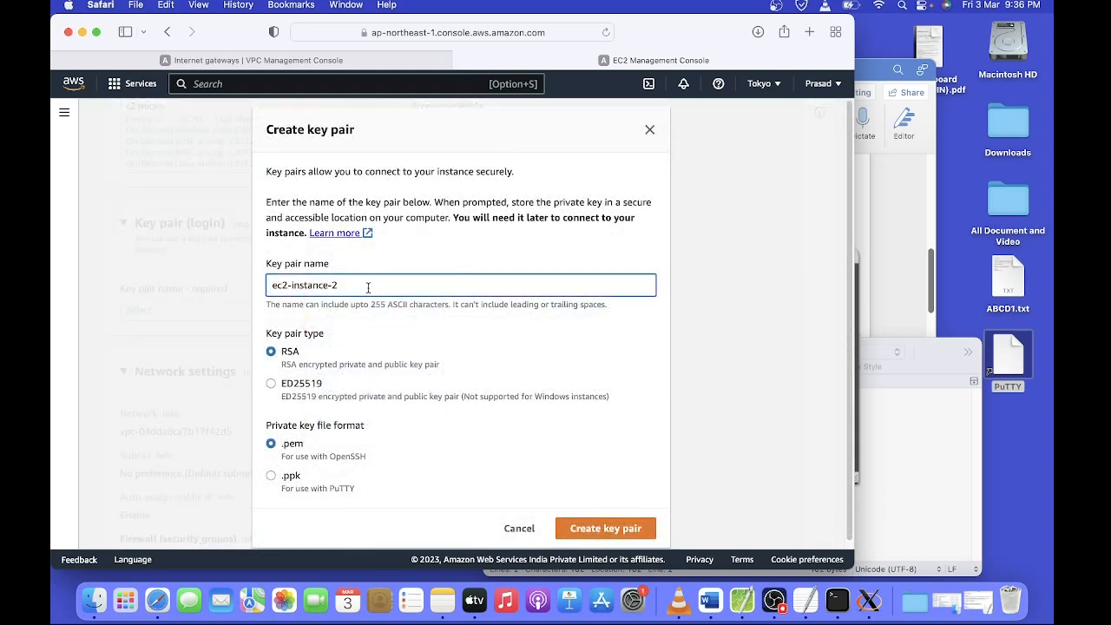
pyautogui.write('-keypair')
pyautogui.click(621, 532)
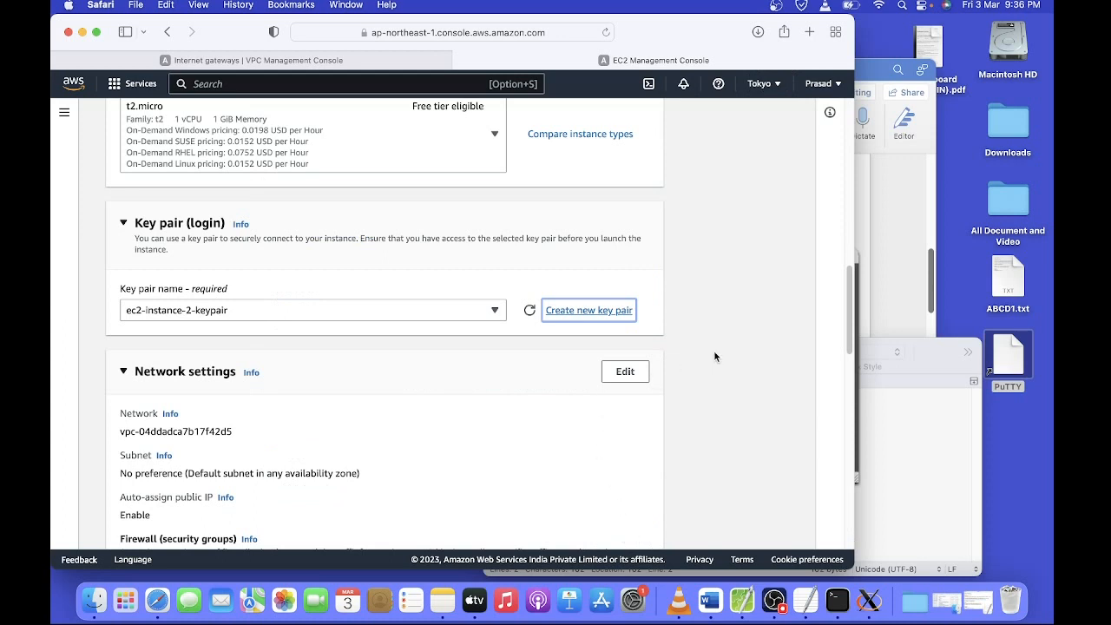
# - Edit network settings, keeping no subnet preference and public IP auto-assignment enabled
pyautogui.moveTo(851, 285)
pyautogui.mouseDown()
pyautogui.moveTo(862, 397)
pyautogui.moveTo(849, 305)
pyautogui.mouseUp()
pyautogui.click(625, 229)
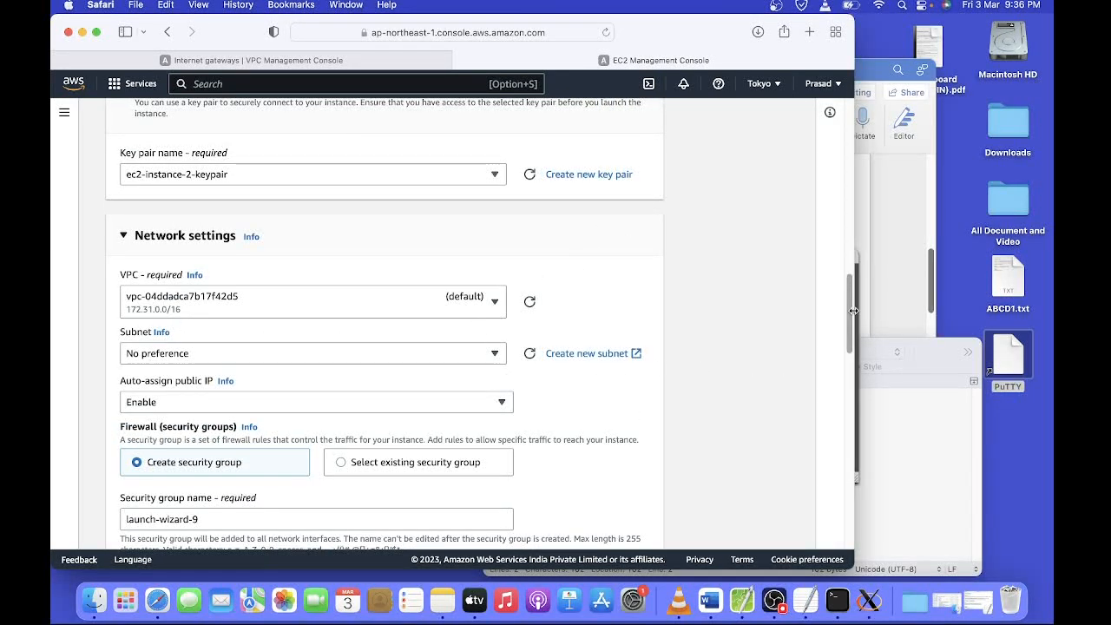
pyautogui.moveTo(849, 310); pyautogui.dragTo(849, 327)
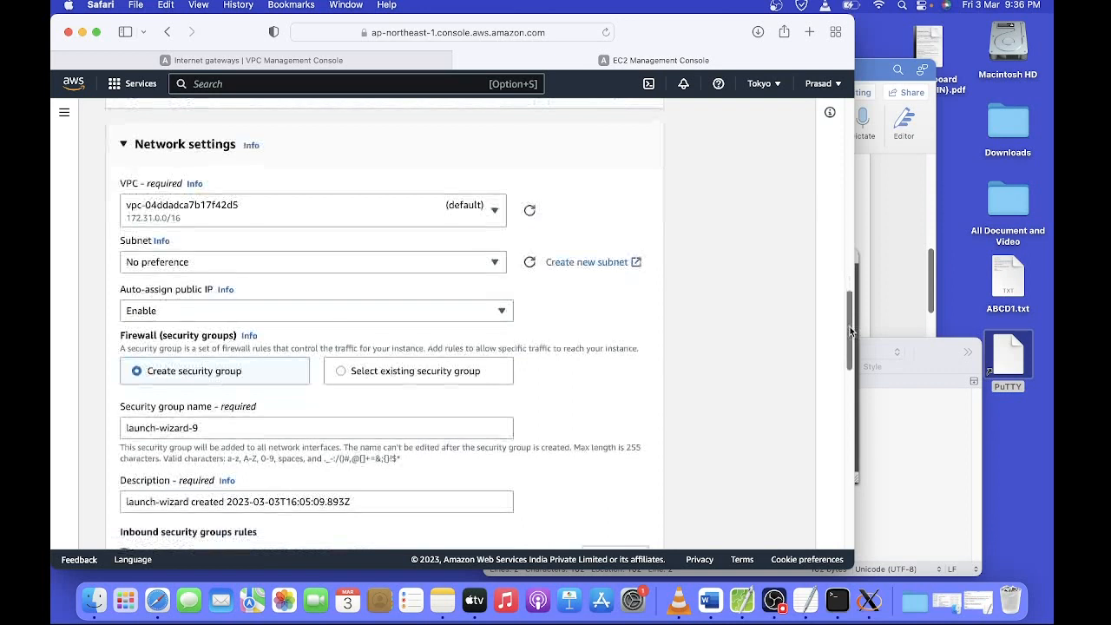
pyautogui.click(495, 264)
pyautogui.click(495, 264)
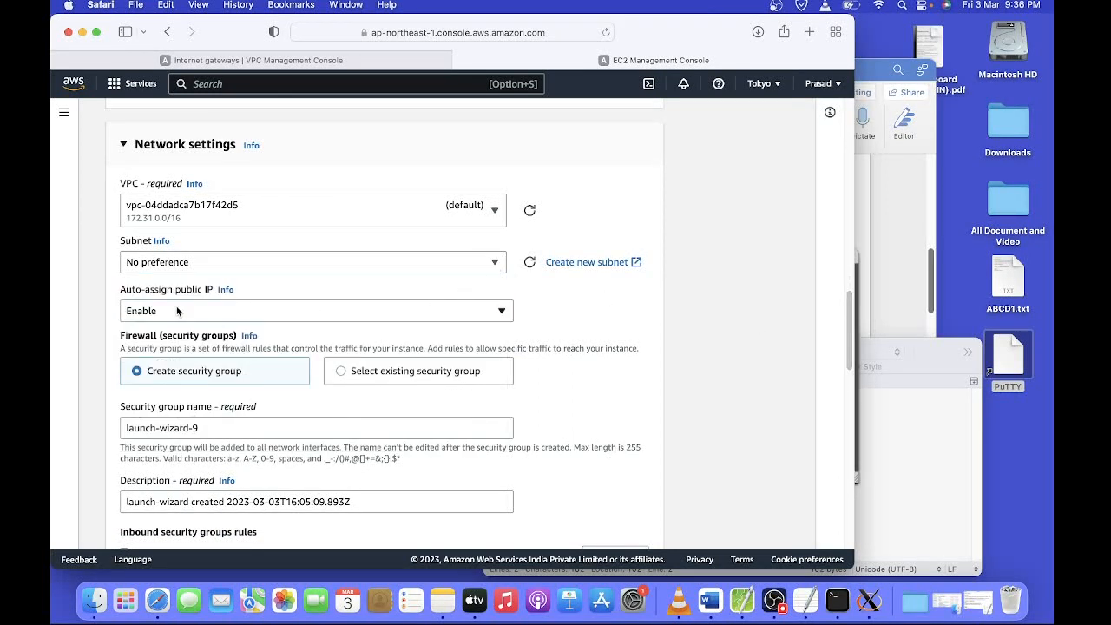
pyautogui.click(501, 313)
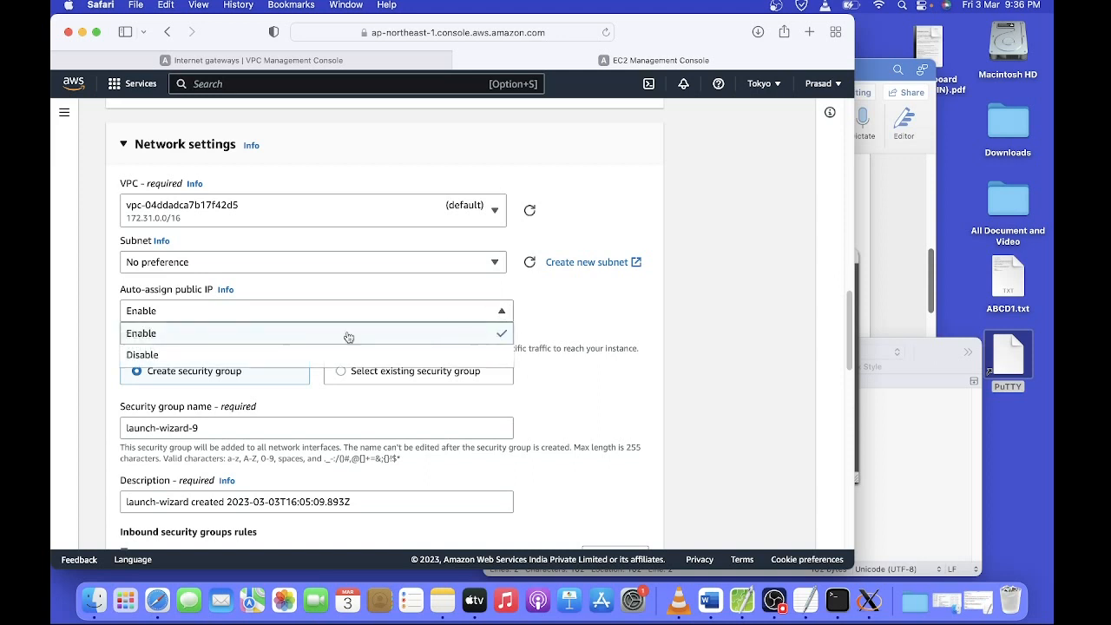
pyautogui.click(502, 312)
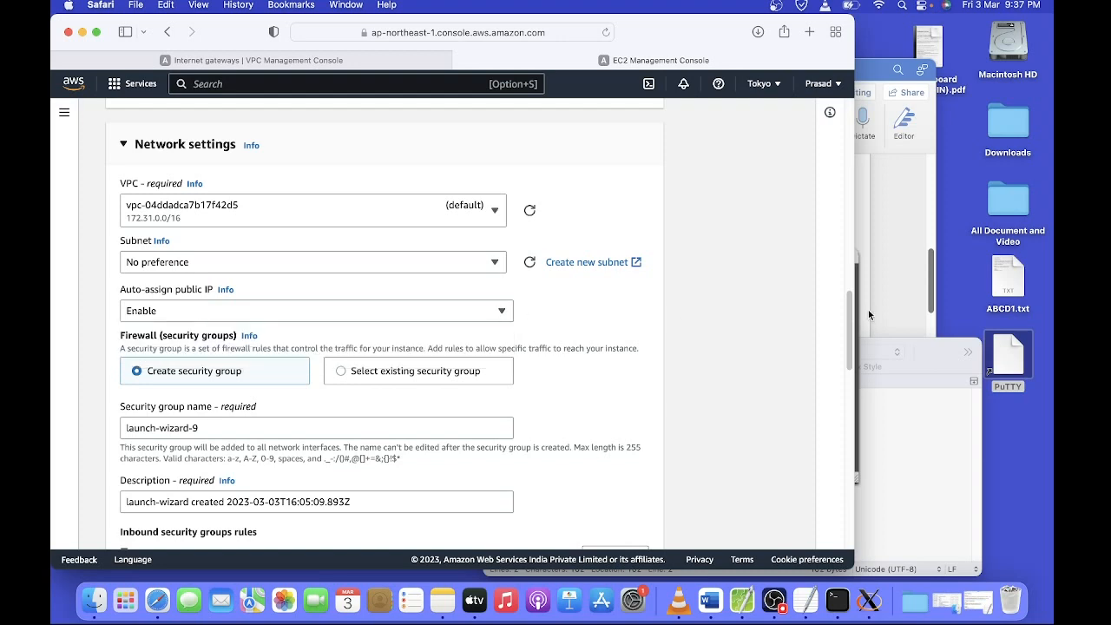
pyautogui.moveTo(850, 312); pyautogui.dragTo(855, 344)
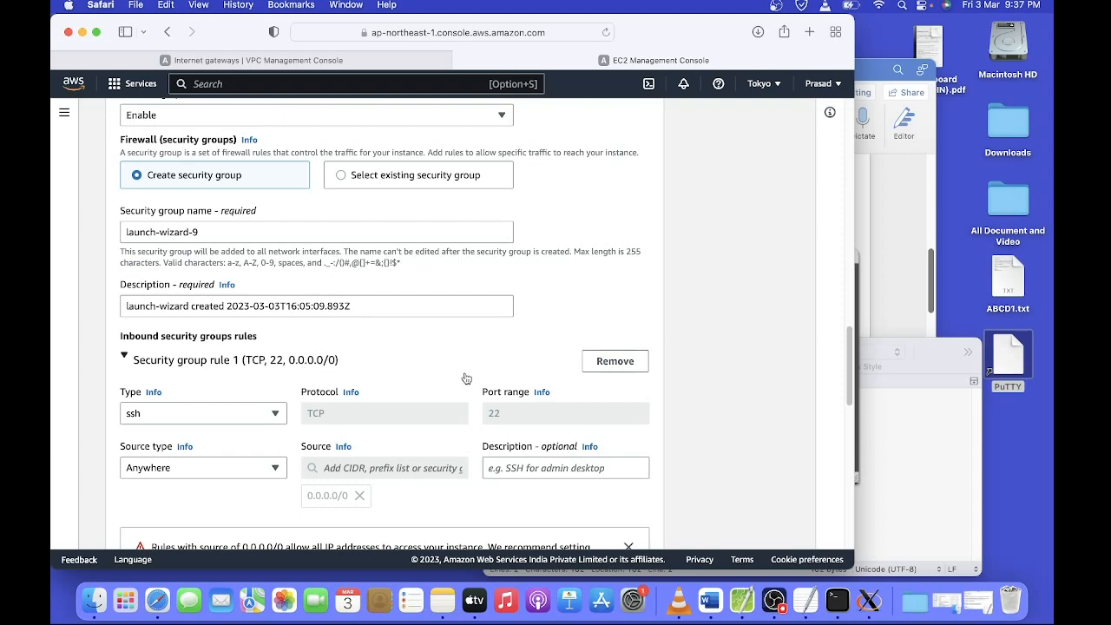
pyautogui.scroll(-5, 851, 343)
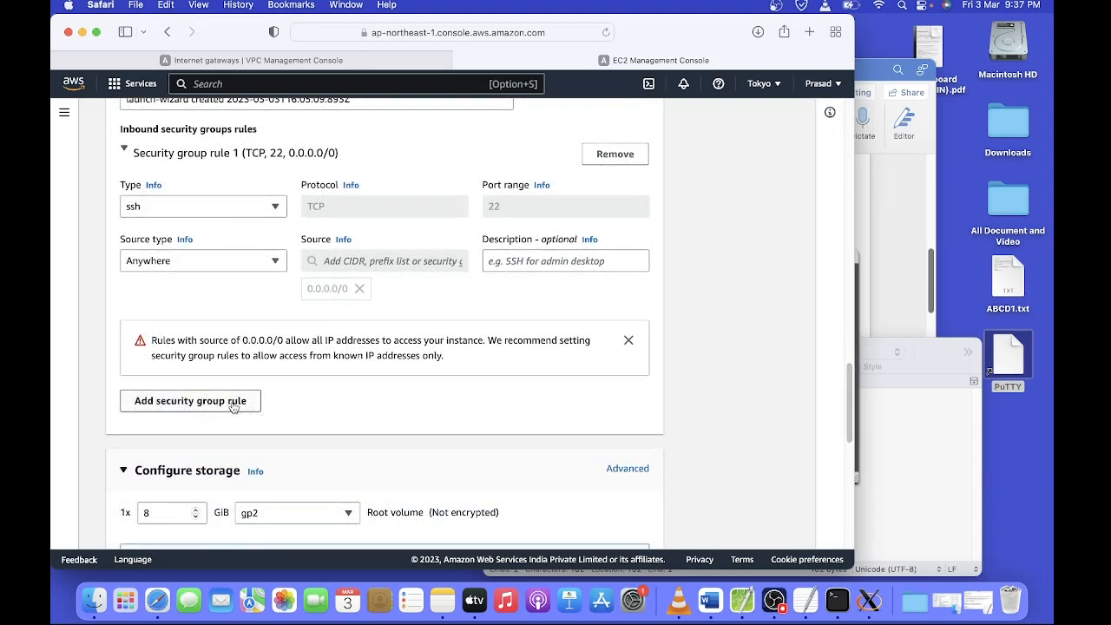
# - Add inbound rule 2 allowing HTTP on port 80 from anywhere
pyautogui.click(240, 406)
pyautogui.click(263, 393)
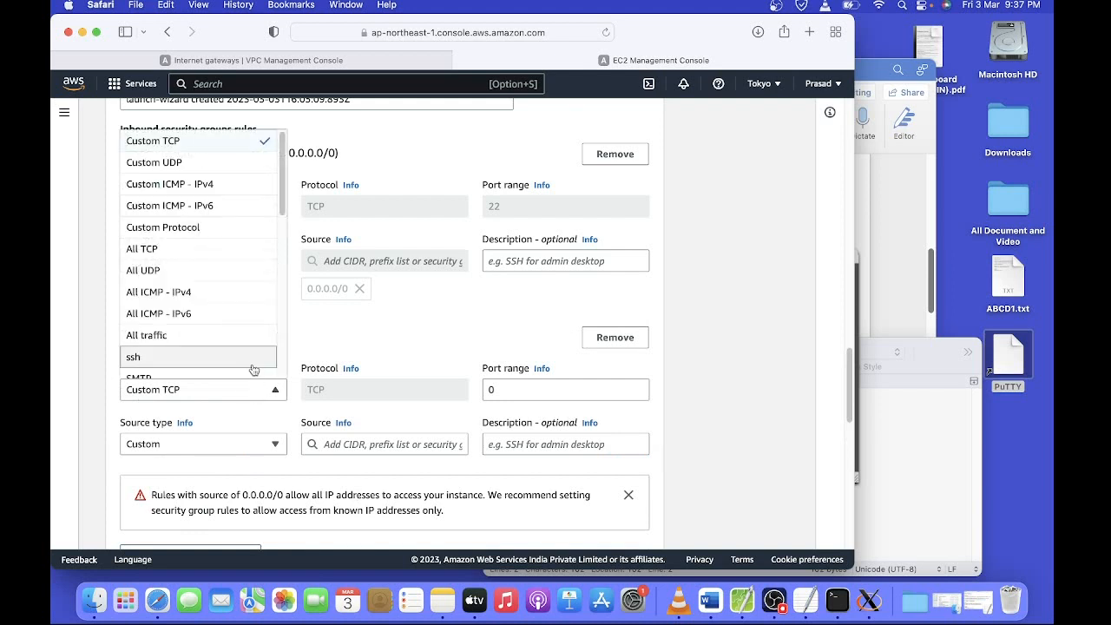
pyautogui.moveTo(283, 192); pyautogui.dragTo(283, 251)
pyautogui.scroll(-2, 199, 236)
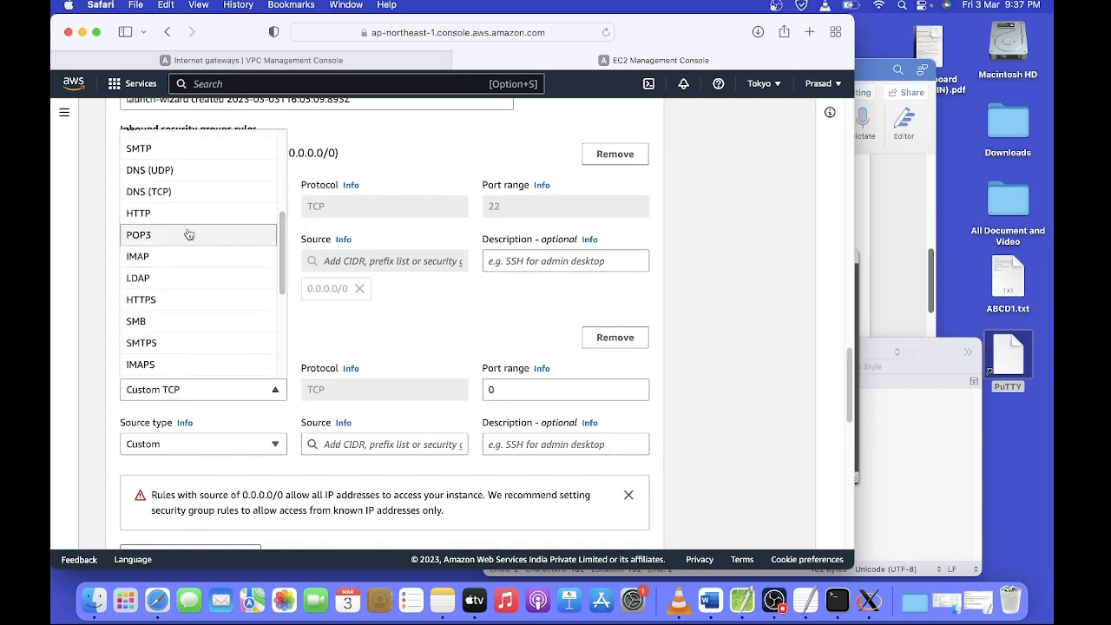
pyautogui.click(191, 216)
pyautogui.click(243, 448)
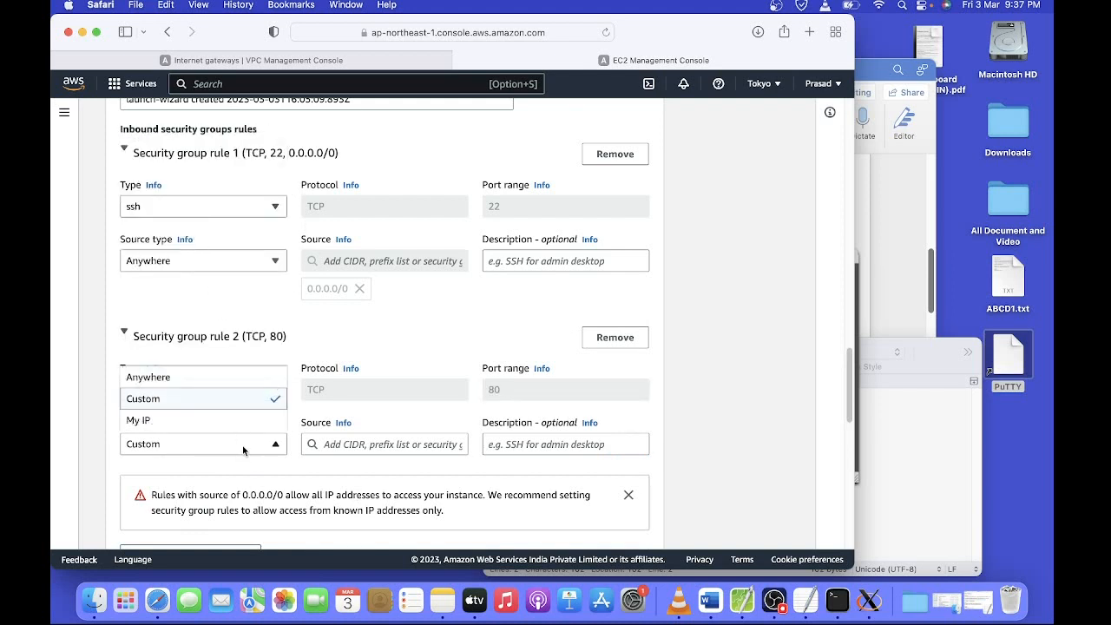
pyautogui.click(196, 387)
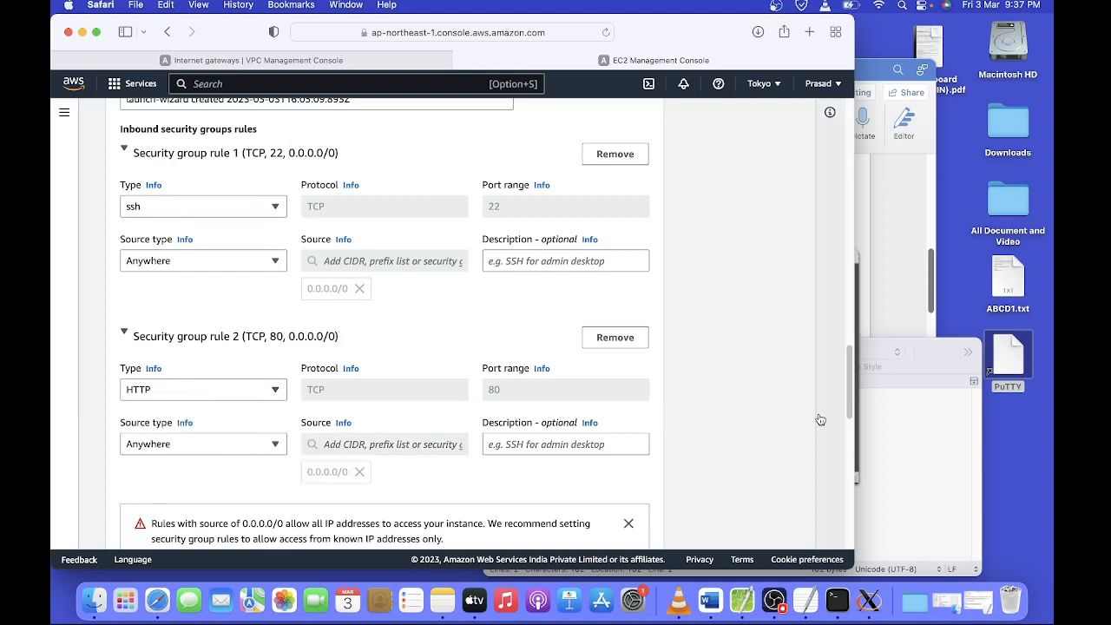
pyautogui.moveTo(851, 369); pyautogui.dragTo(850, 404)
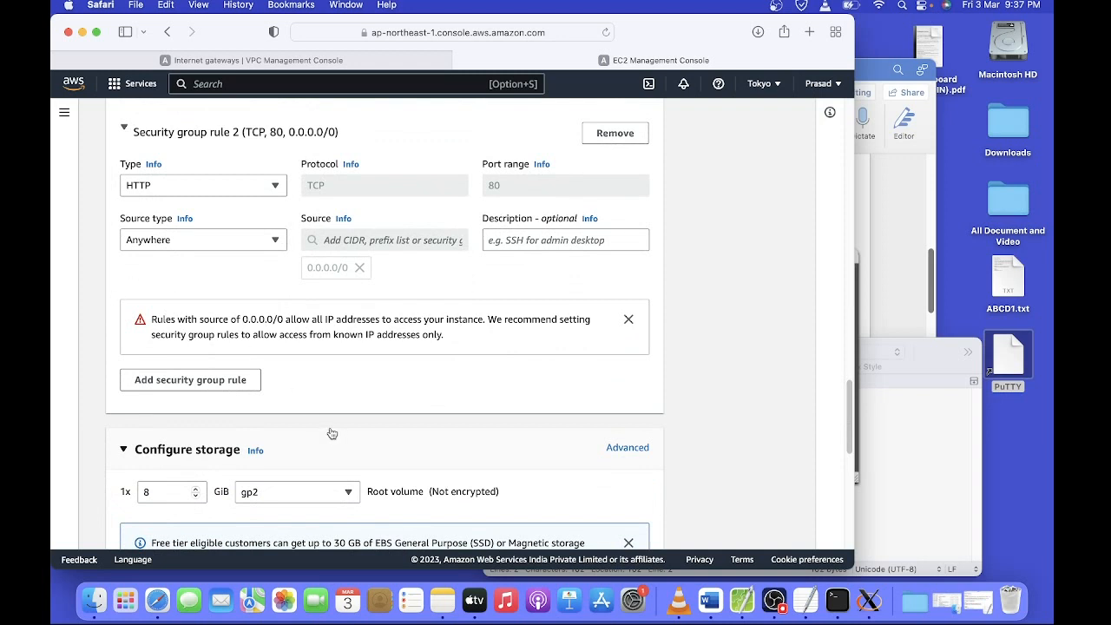
# - Add inbound rule 3 allowing HTTPS on port 443 from anywhere
pyautogui.click(211, 382)
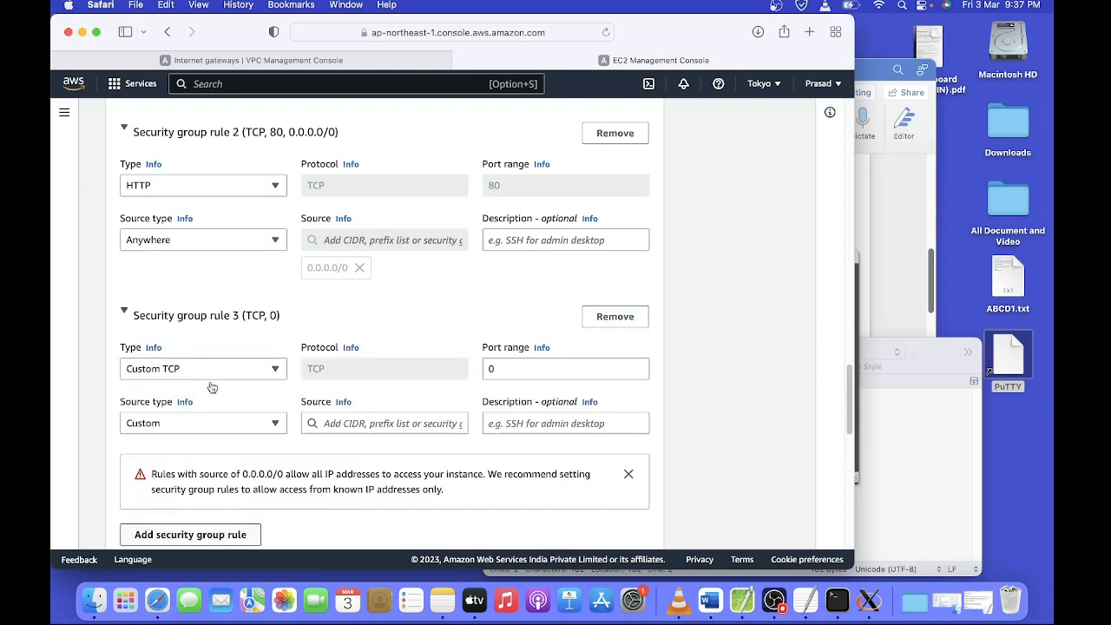
pyautogui.click(269, 369)
pyautogui.moveTo(281, 195); pyautogui.dragTo(290, 269)
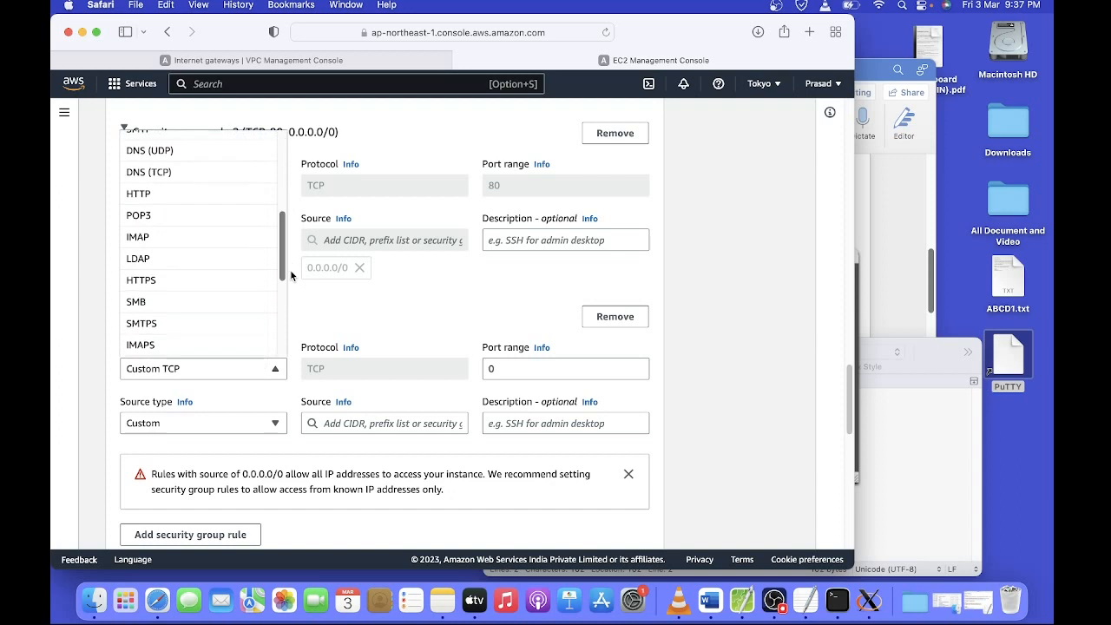
pyautogui.click(191, 285)
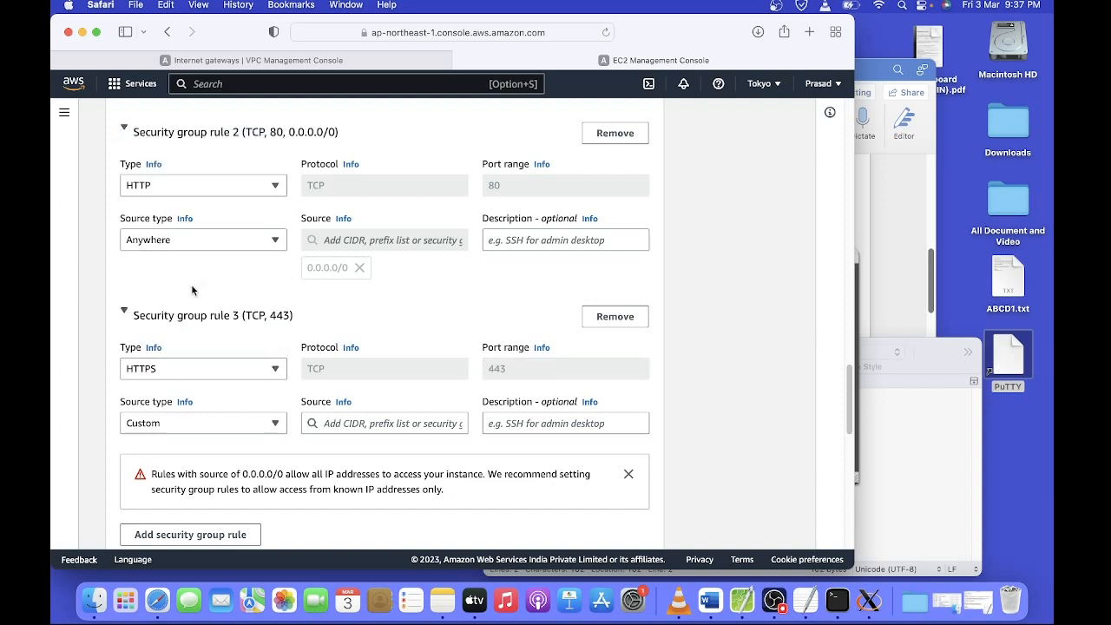
pyautogui.click(260, 426)
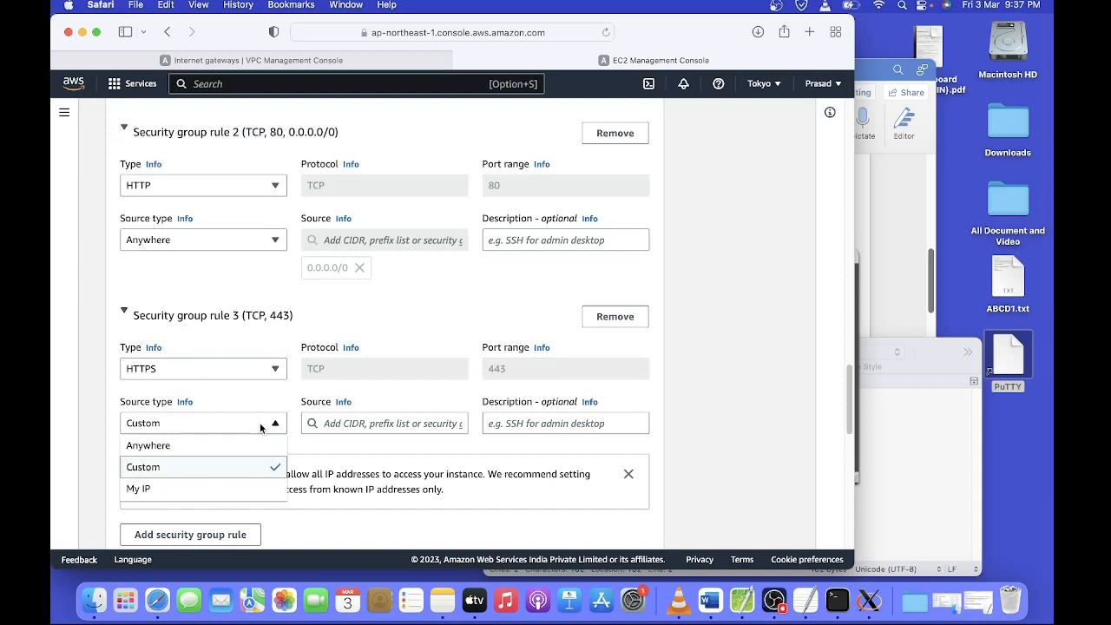
pyautogui.click(224, 450)
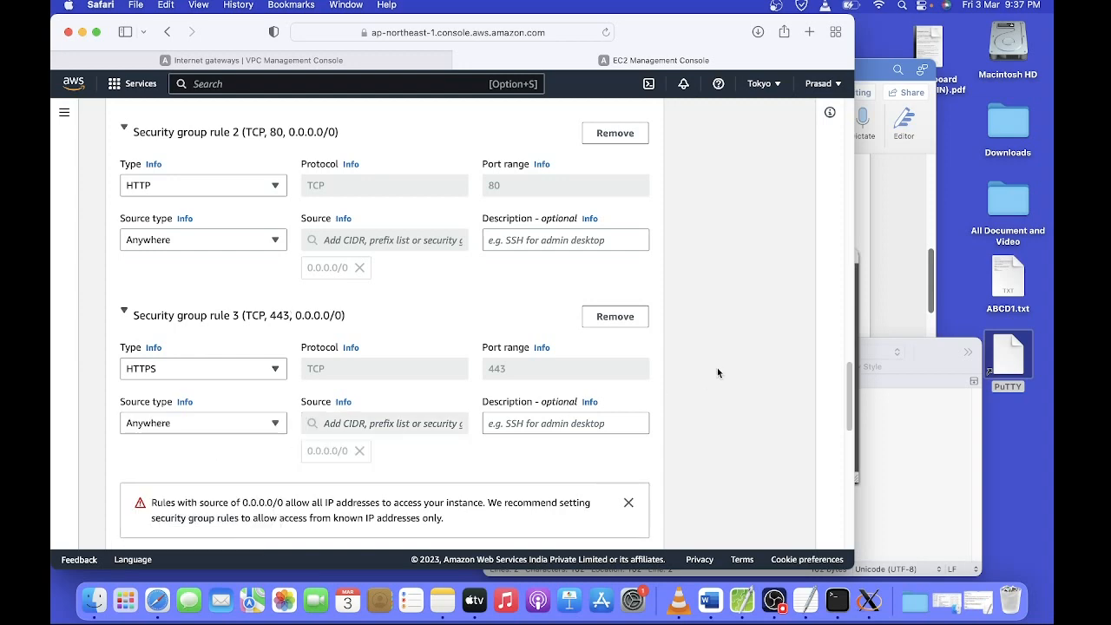
pyautogui.moveTo(849, 369); pyautogui.dragTo(868, 487)
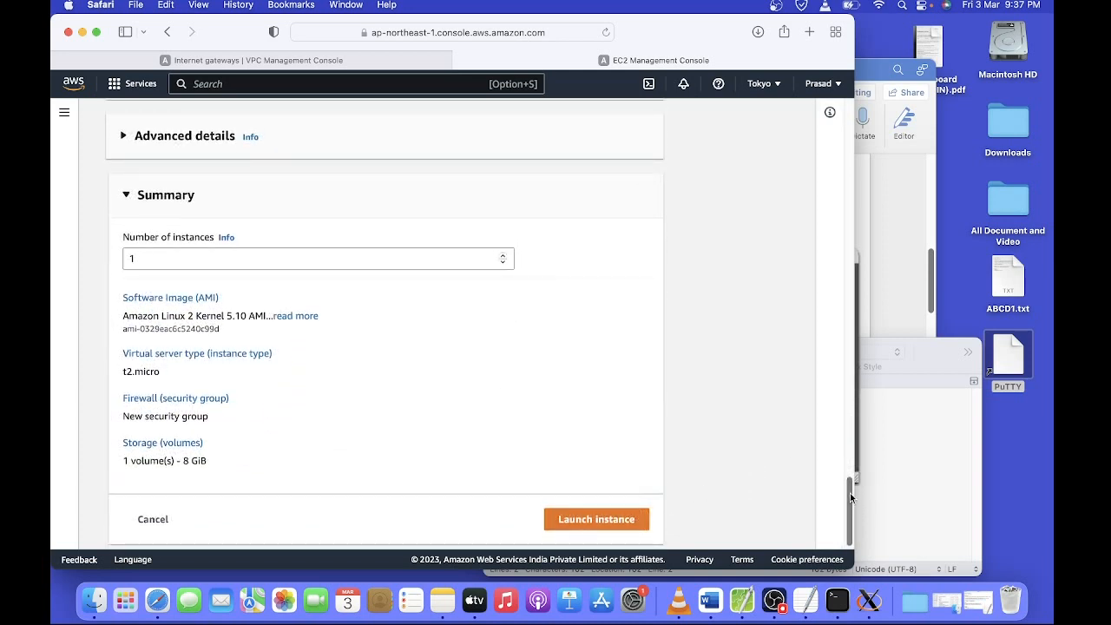
# - Launch ec2-instance-2 and open its summary showing public IPv4 43.206.121.250
pyautogui.click(599, 521)
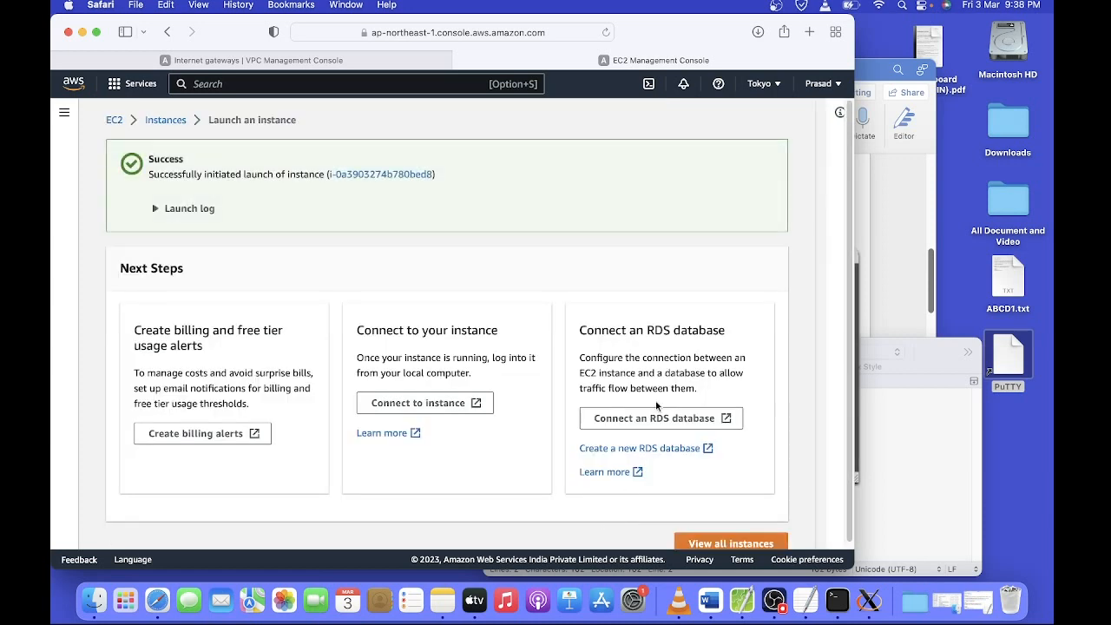
pyautogui.click(169, 121)
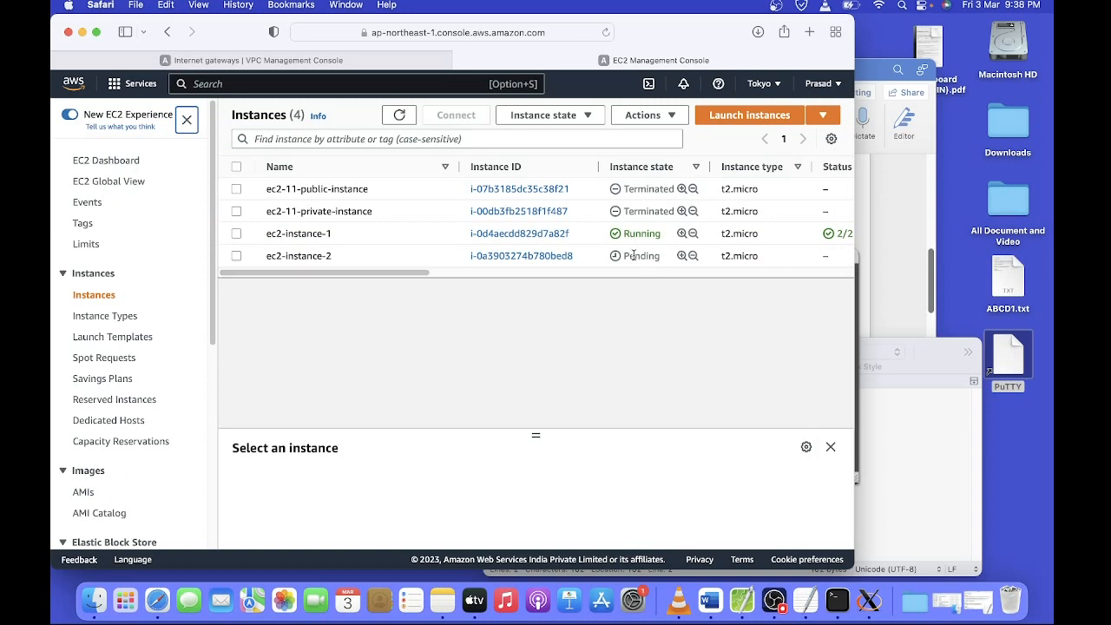
pyautogui.moveTo(416, 272); pyautogui.dragTo(494, 272)
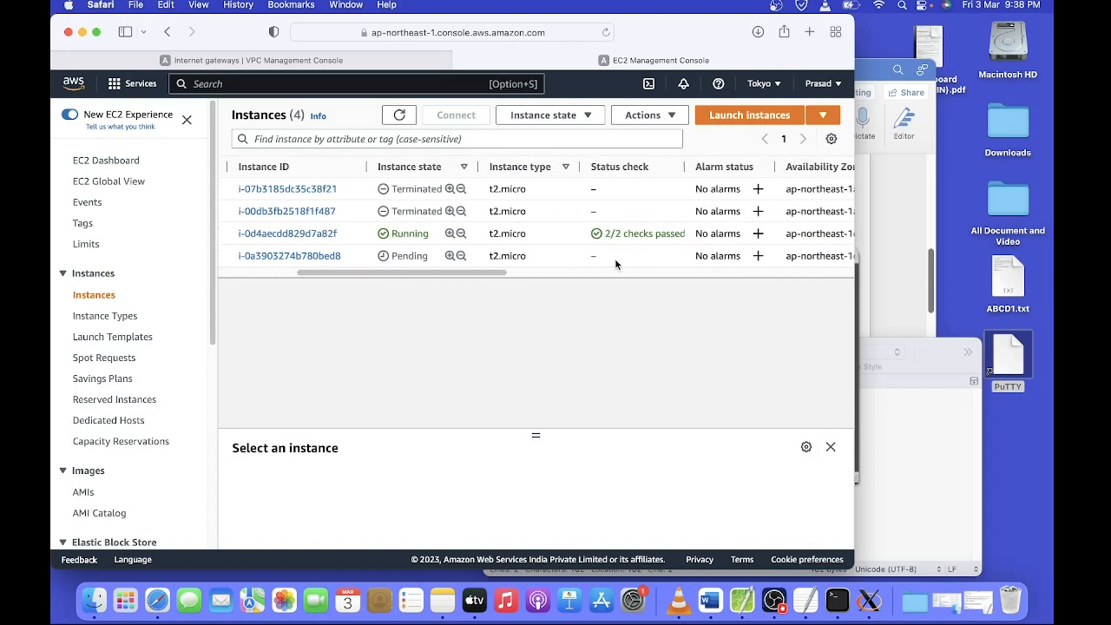
pyautogui.moveTo(471, 271); pyautogui.dragTo(414, 272)
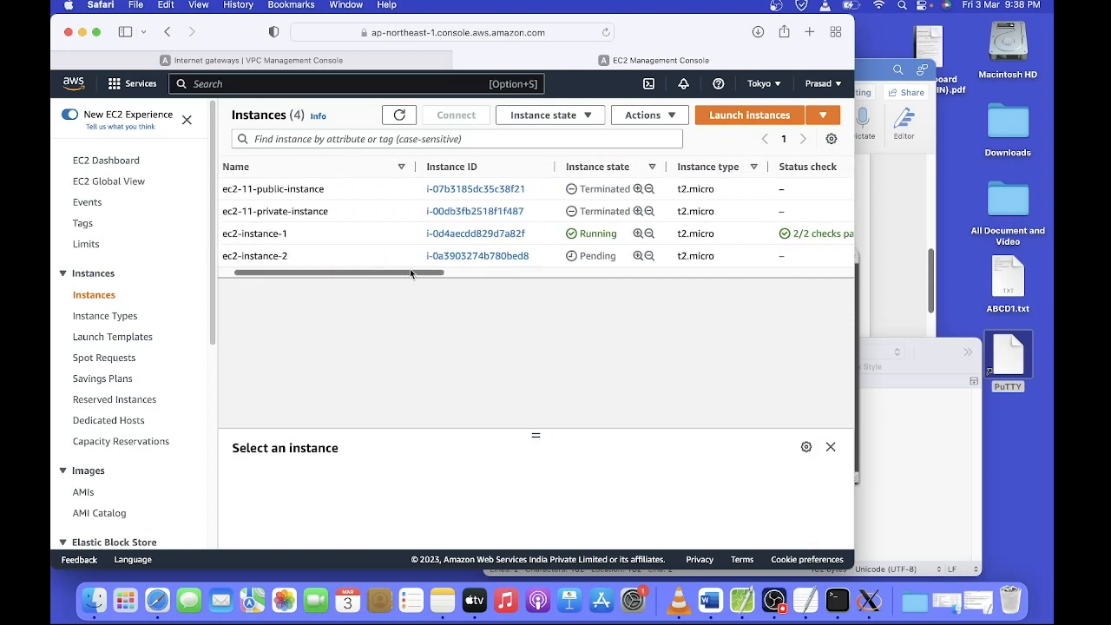
pyautogui.click(482, 256)
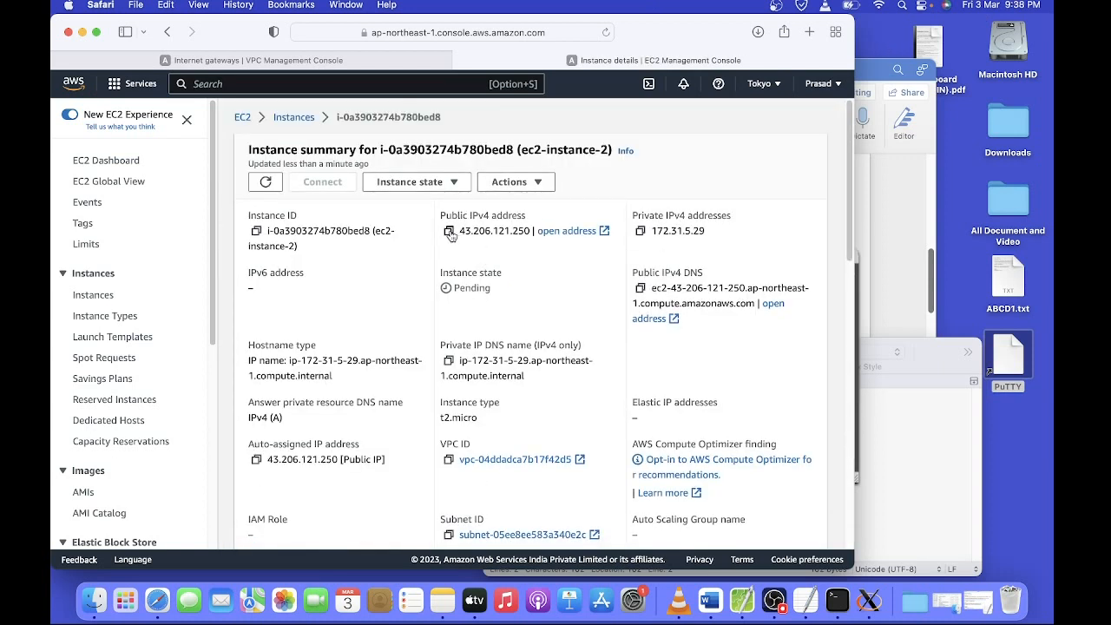
# - Paste 43.206.121.250 onto a new line 2 in CotEditor, then return to the Instances list
pyautogui.click(449, 232)
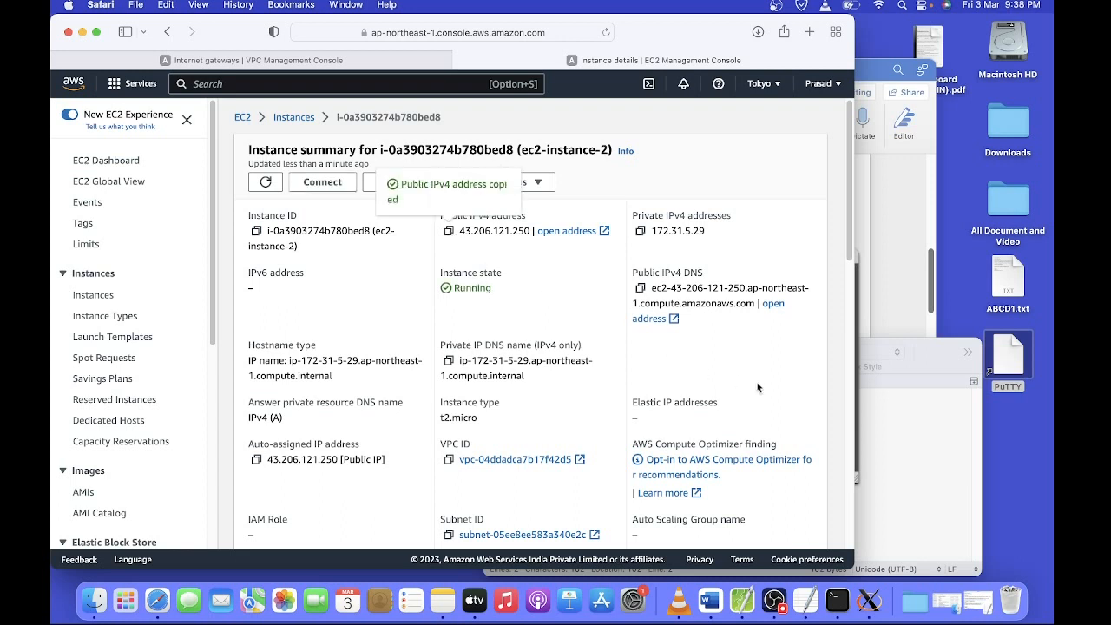
pyautogui.click(901, 409)
pyautogui.click(623, 400)
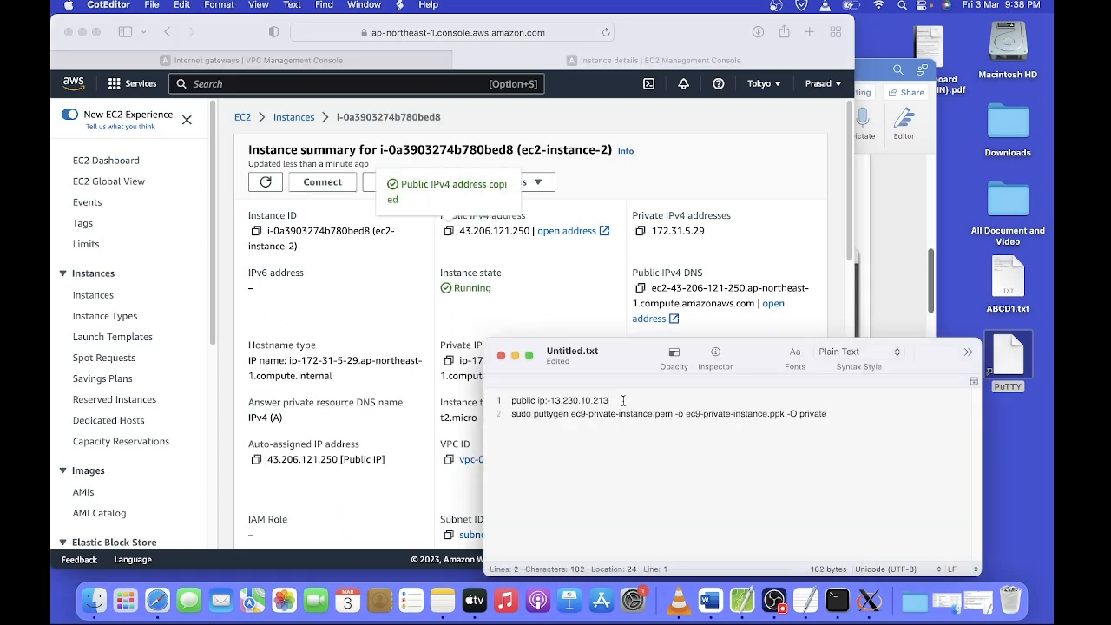
pyautogui.press('Return')
pyautogui.click(825, 426)
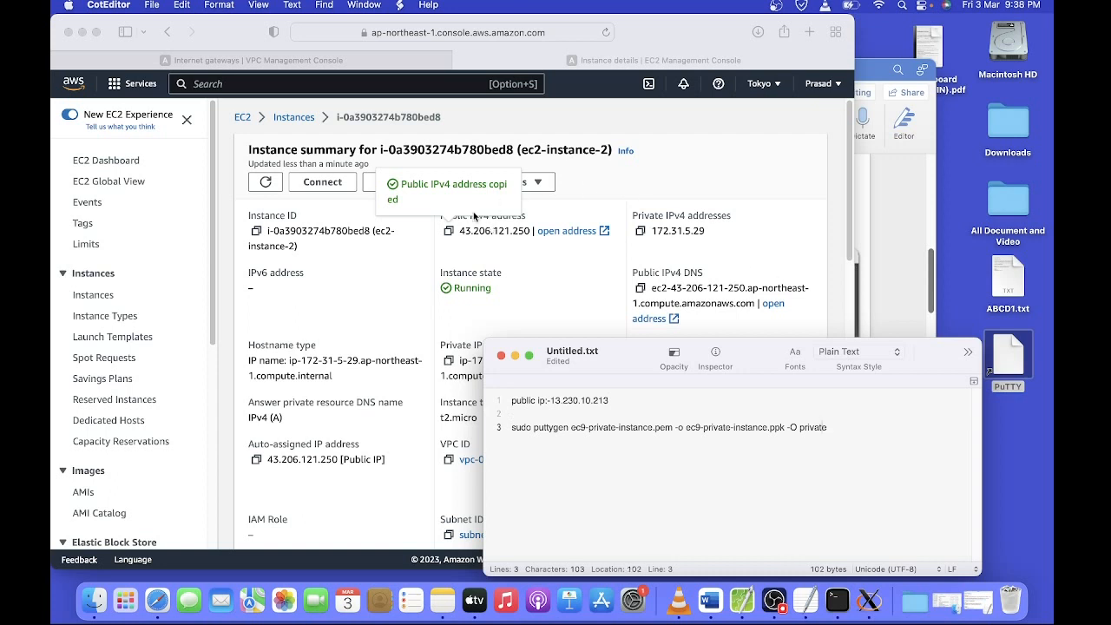
pyautogui.rightClick(523, 418)
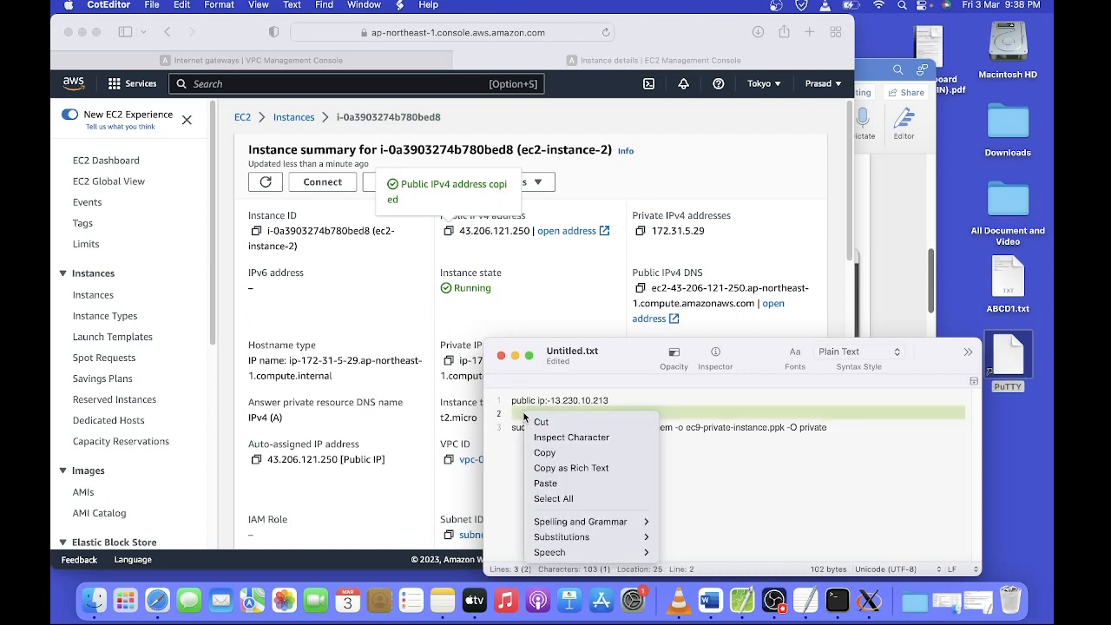
pyautogui.press('super+v')
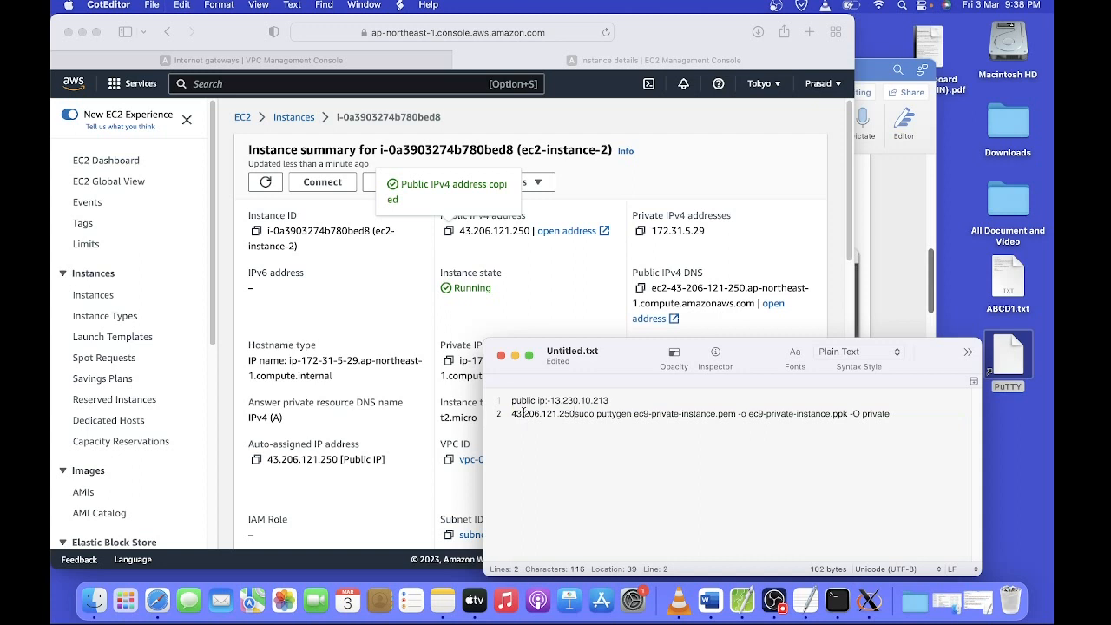
pyautogui.press('Return')
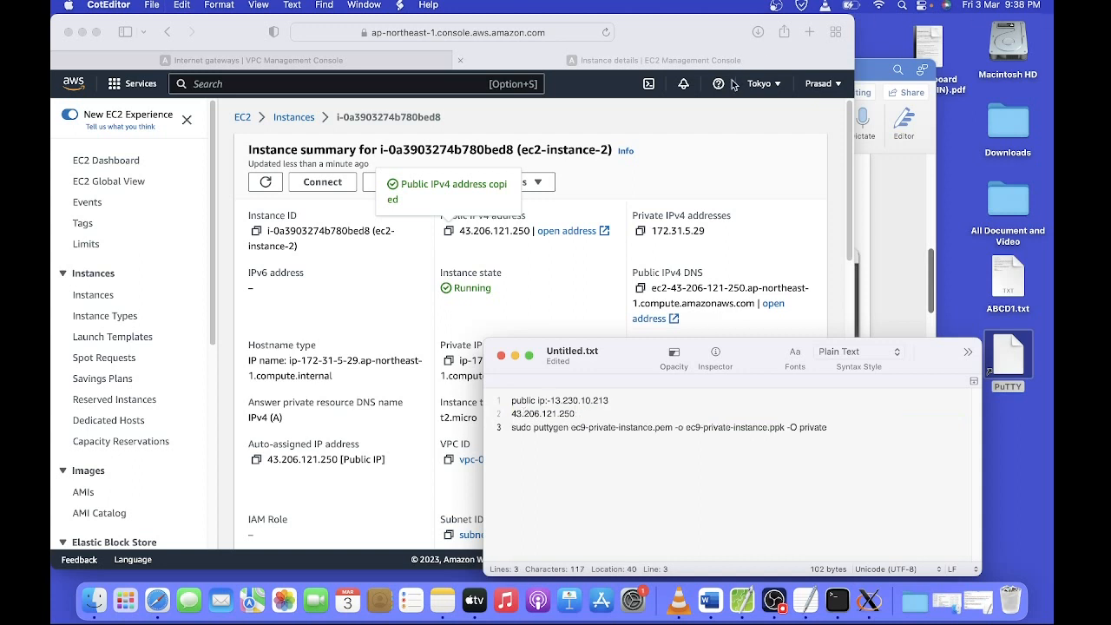
pyautogui.click(715, 170)
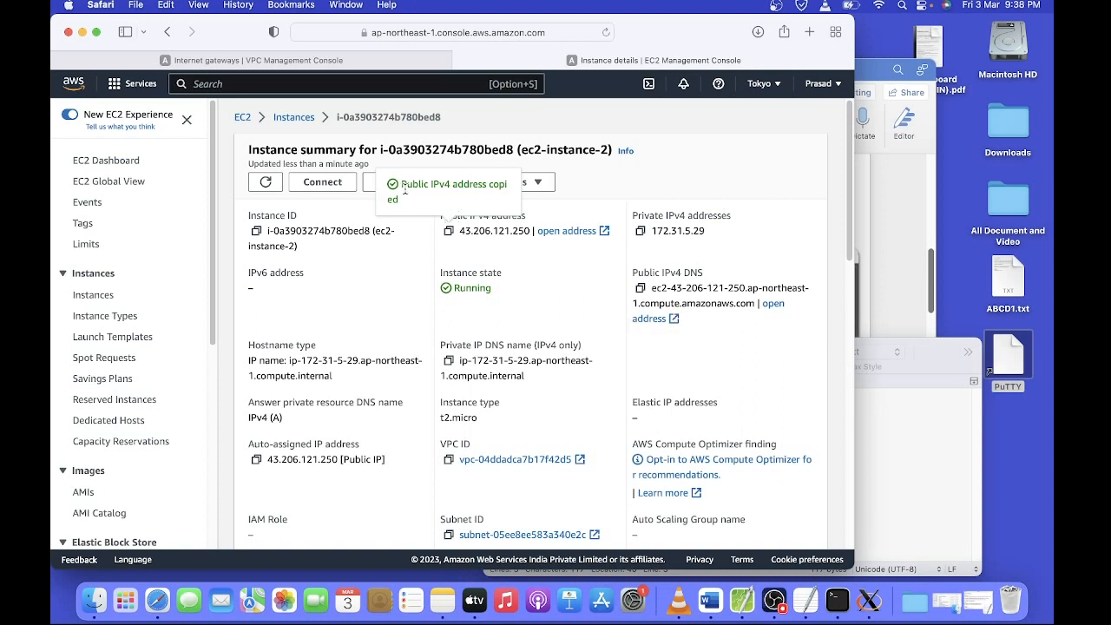
pyautogui.click(295, 118)
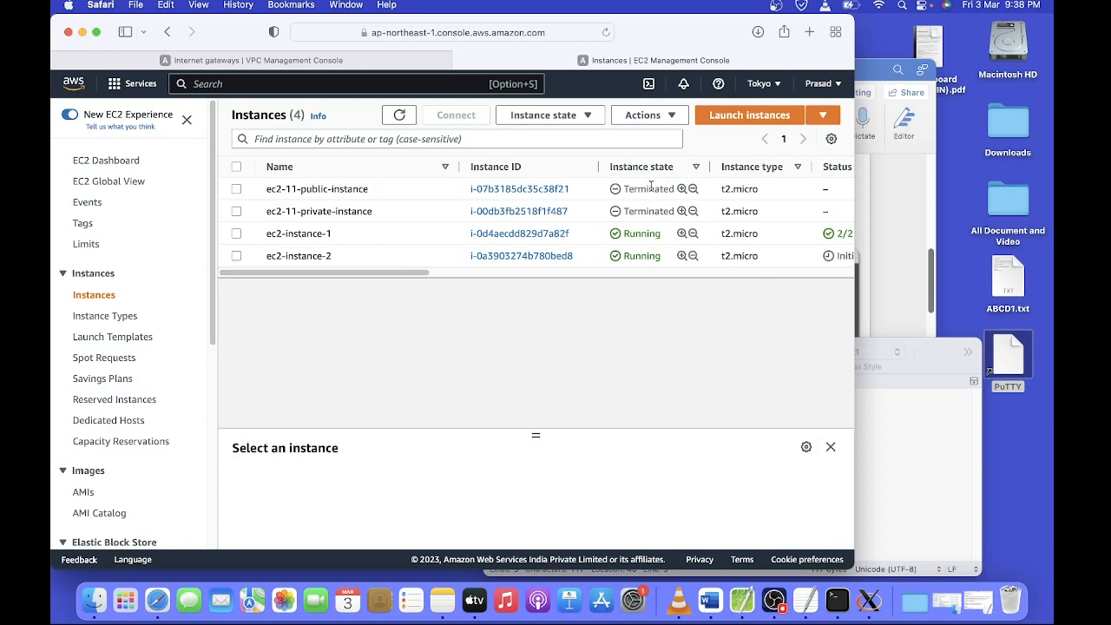
# - Scroll the Instances table right and refresh it to recheck ec2-instance-2's status checks
pyautogui.moveTo(419, 275); pyautogui.dragTo(513, 285)
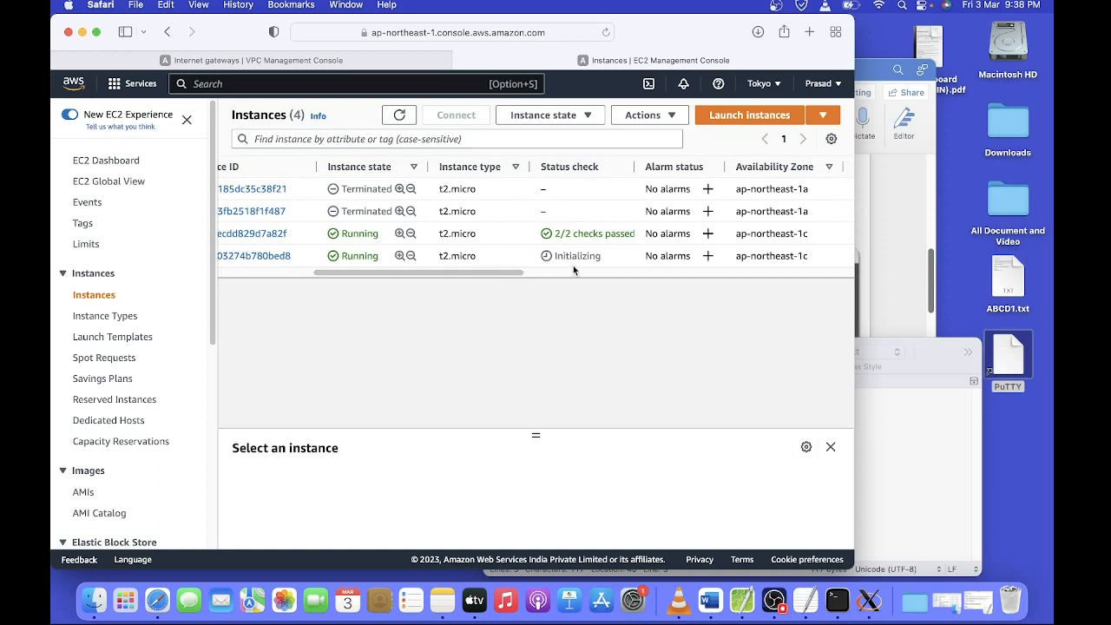
pyautogui.click(400, 120)
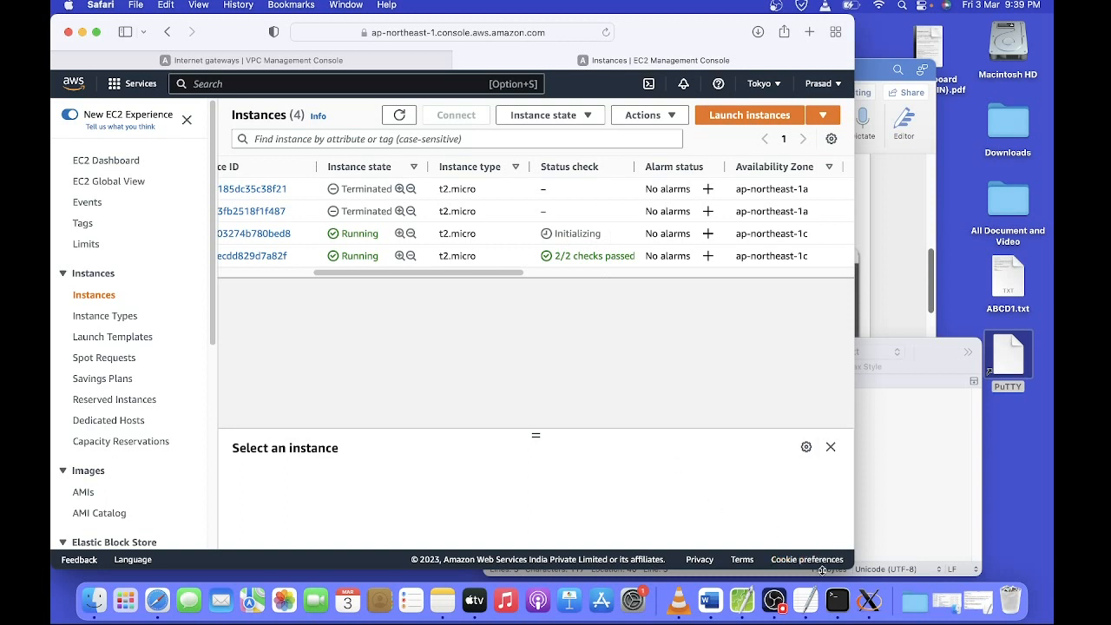
pyautogui.rightClick(871, 615)
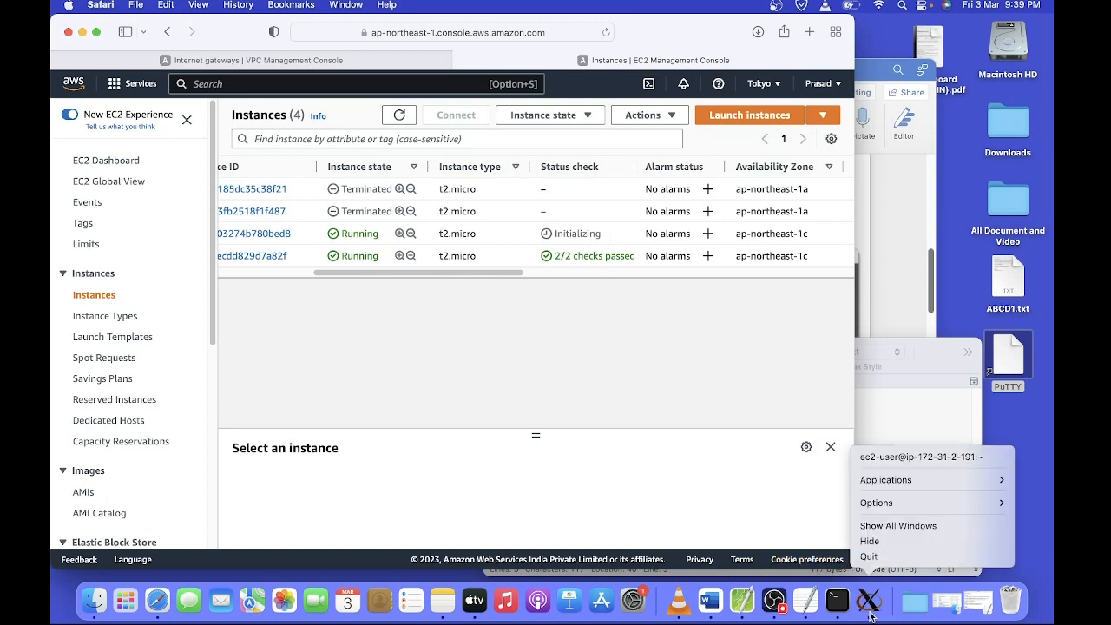
# - Quit XQuartz and close the finished putty Terminal window
pyautogui.click(869, 563)
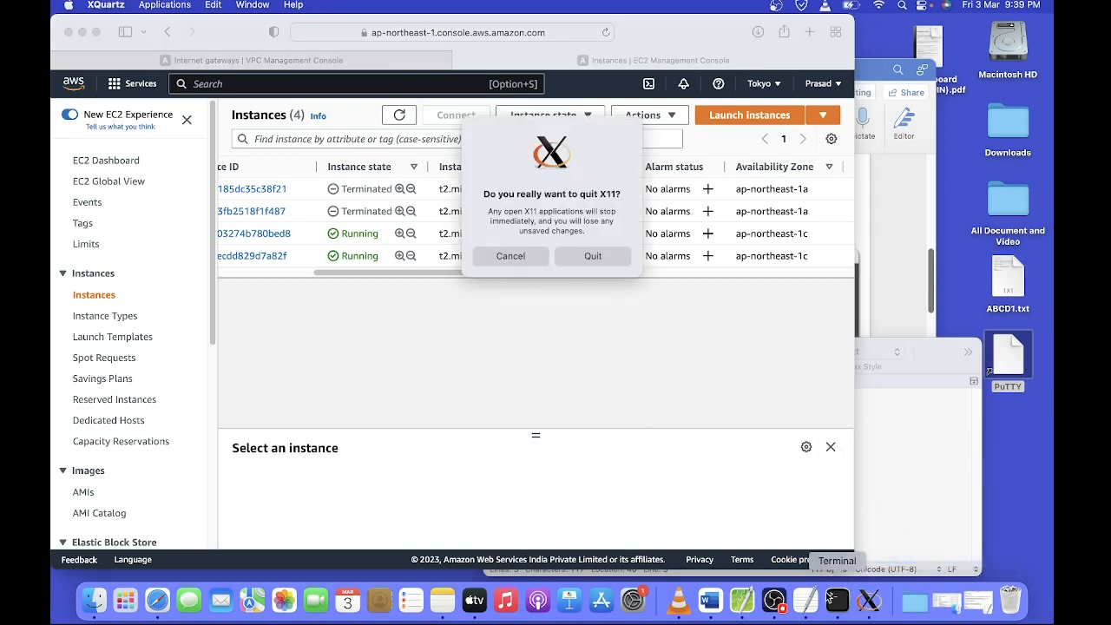
pyautogui.click(596, 262)
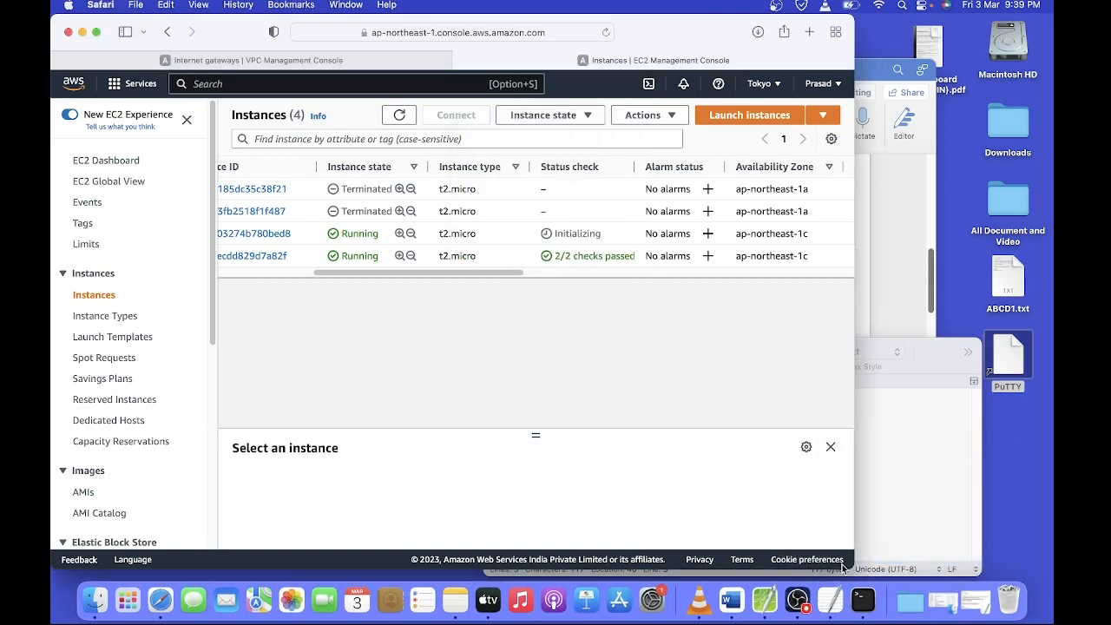
pyautogui.click(866, 602)
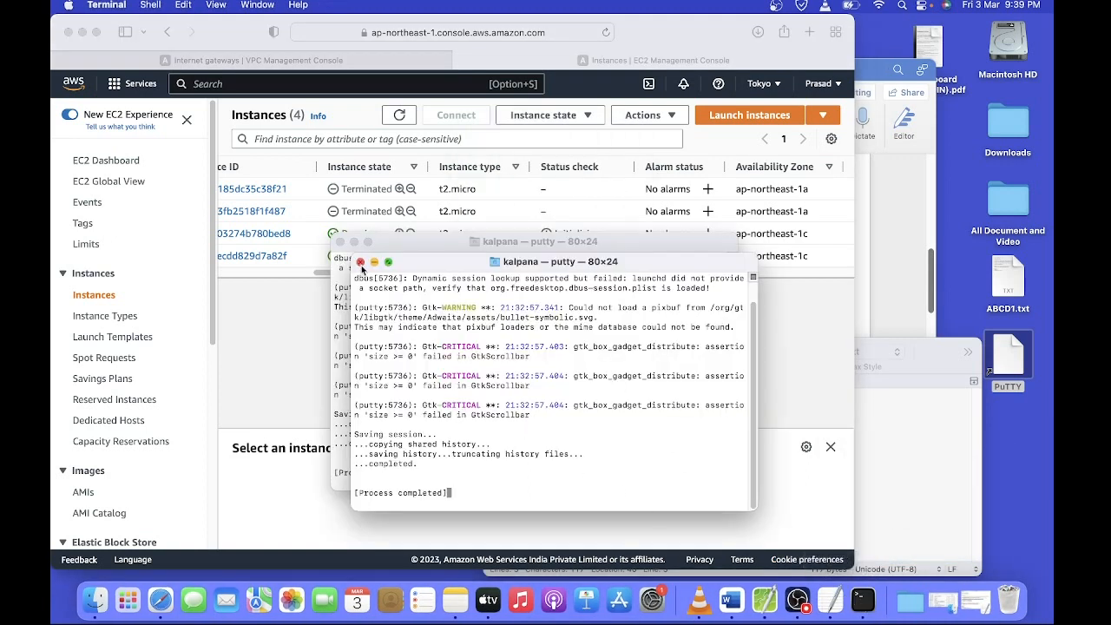
pyautogui.click(361, 261)
# - Close the remaining putty Terminal window and relaunch PuTTY from the desktop
pyautogui.click(340, 243)
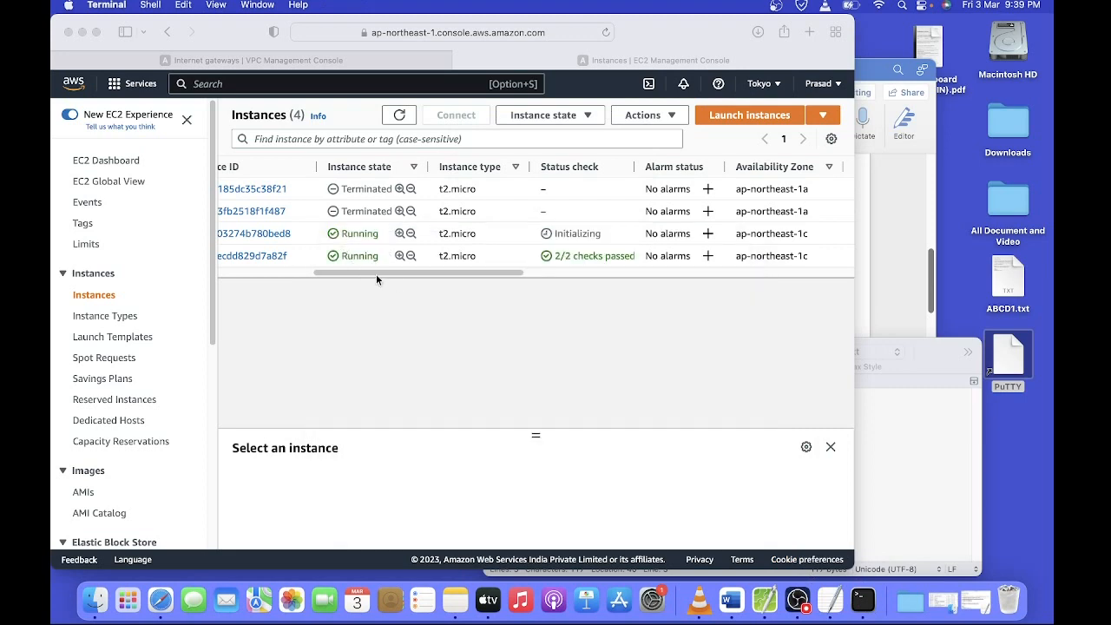
pyautogui.moveTo(397, 272); pyautogui.dragTo(303, 271)
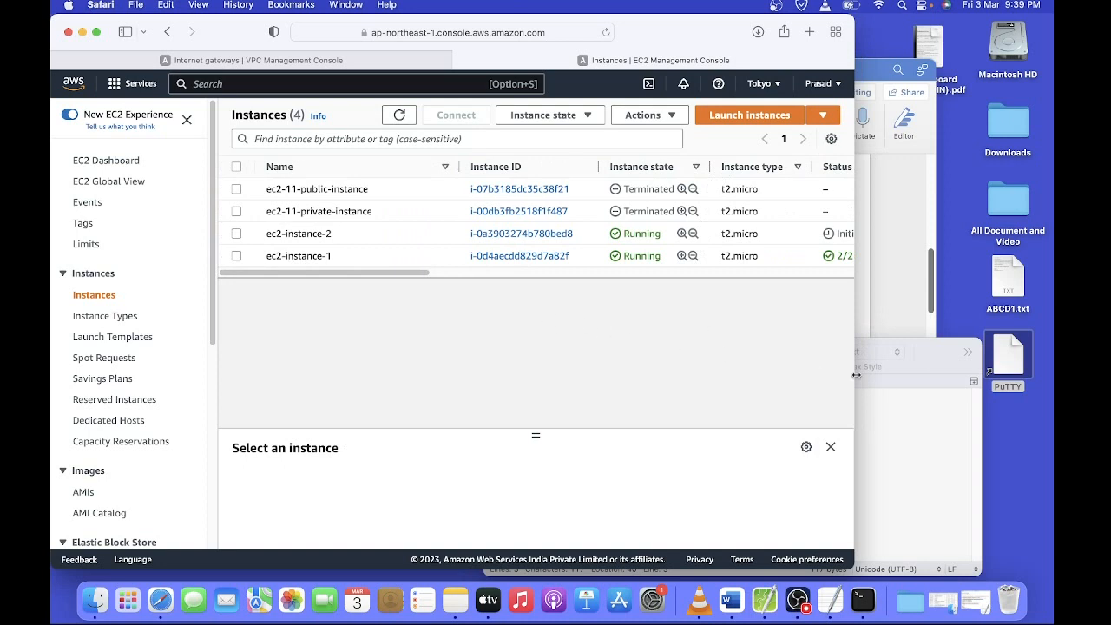
pyautogui.doubleClick(1011, 358)
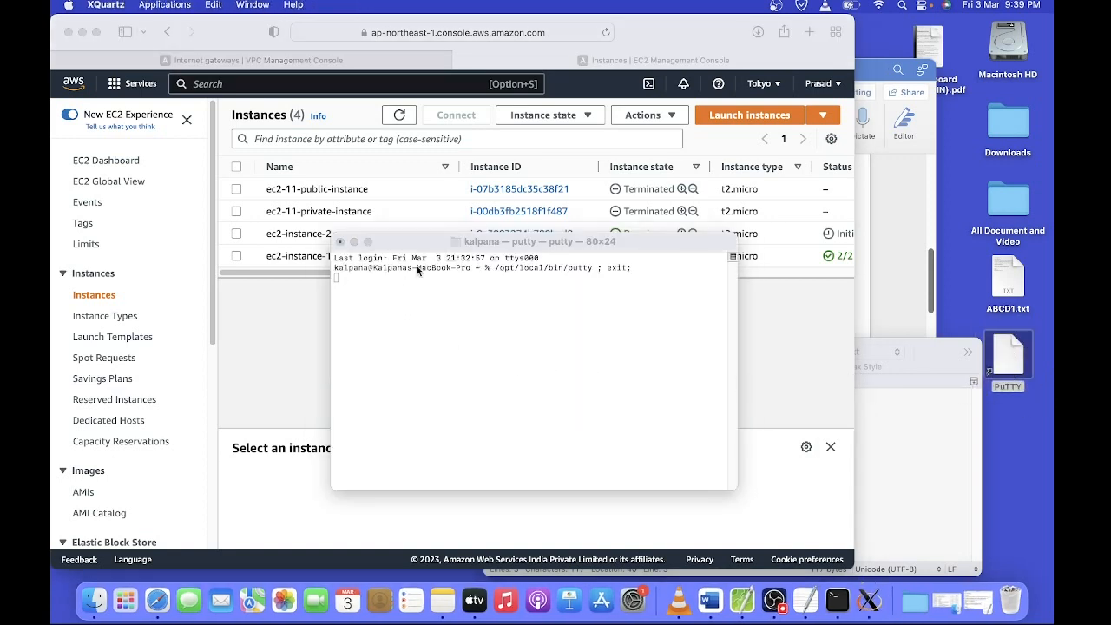
# - Move the putty Terminal aside and place the new PuTTY Configuration window at the lower right
pyautogui.moveTo(442, 244); pyautogui.dragTo(624, 344)
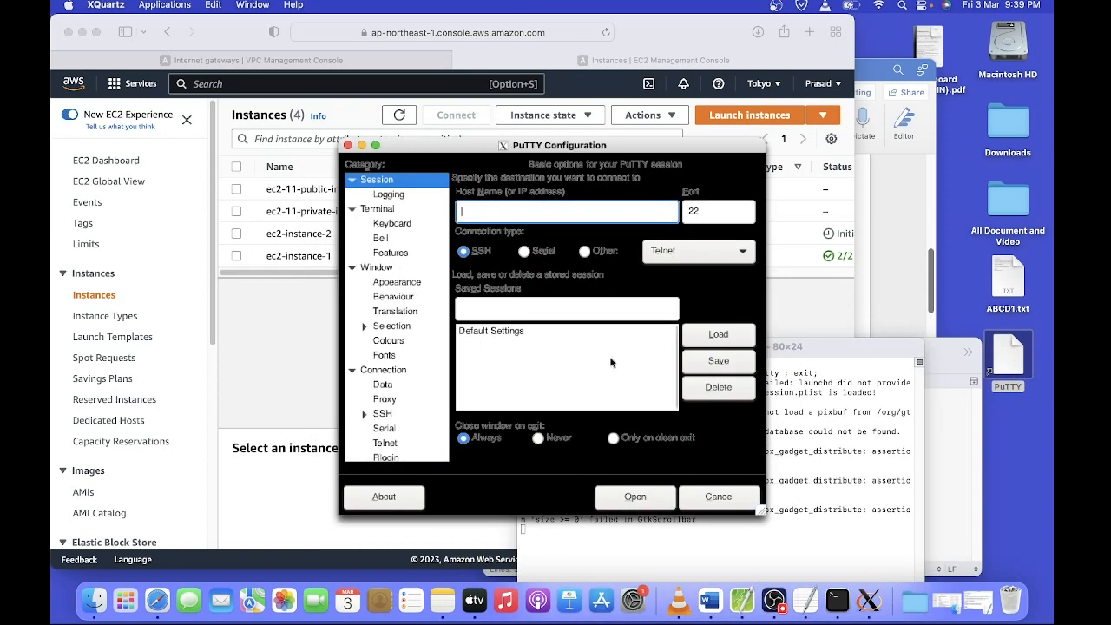
pyautogui.moveTo(475, 146); pyautogui.dragTo(743, 304)
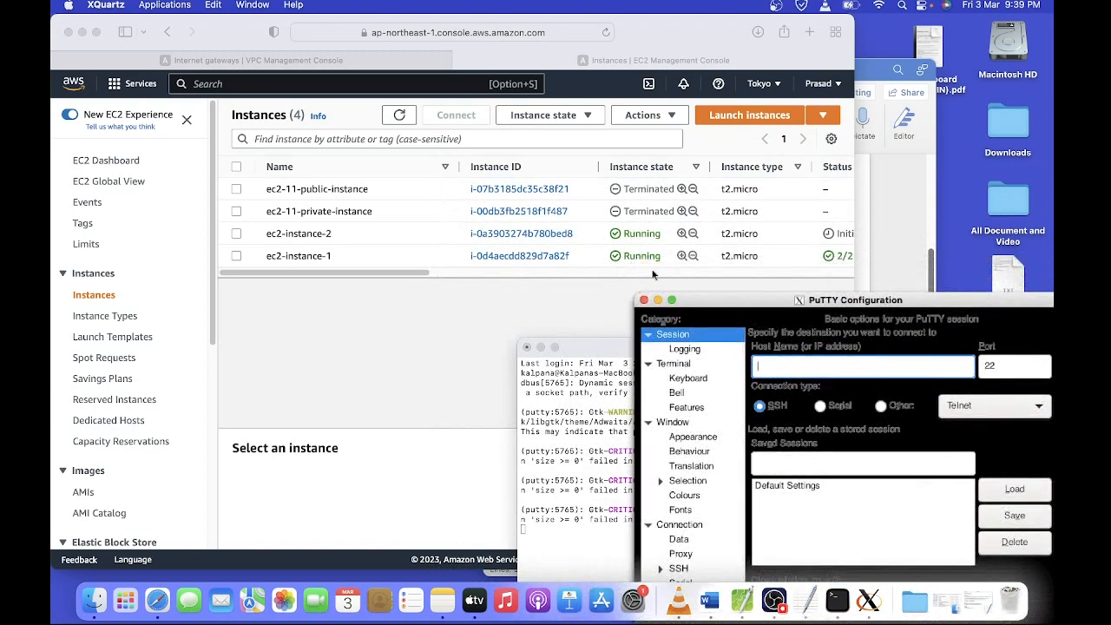
pyautogui.moveTo(398, 273); pyautogui.dragTo(428, 279)
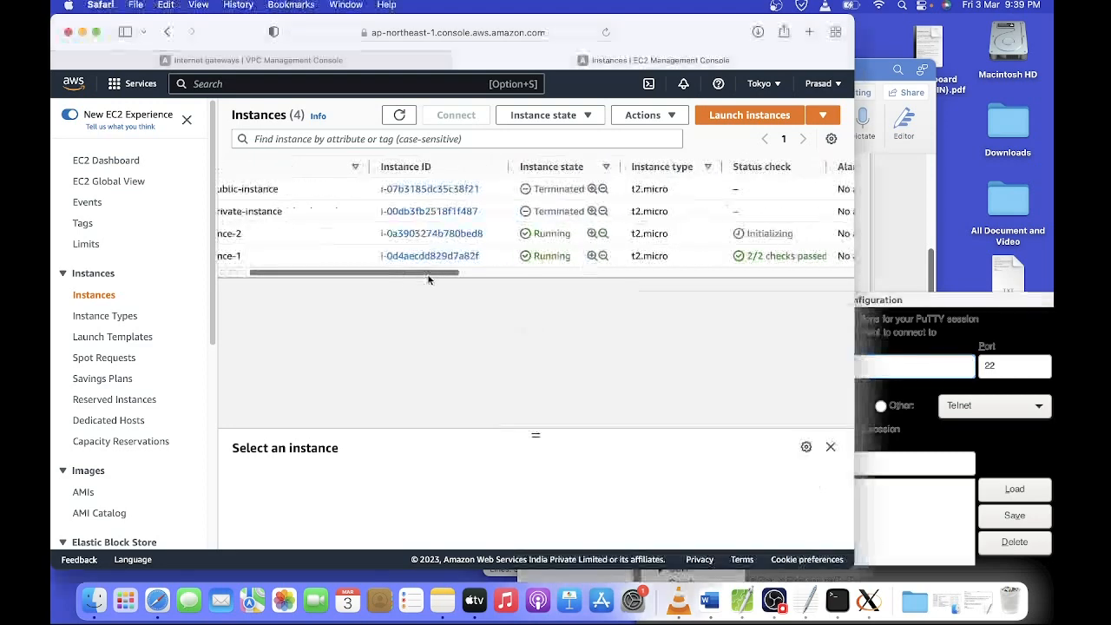
# - Refresh the Instances list three times, with ec2-instance-2 still initializing, then bring Finder forward
pyautogui.click(402, 115)
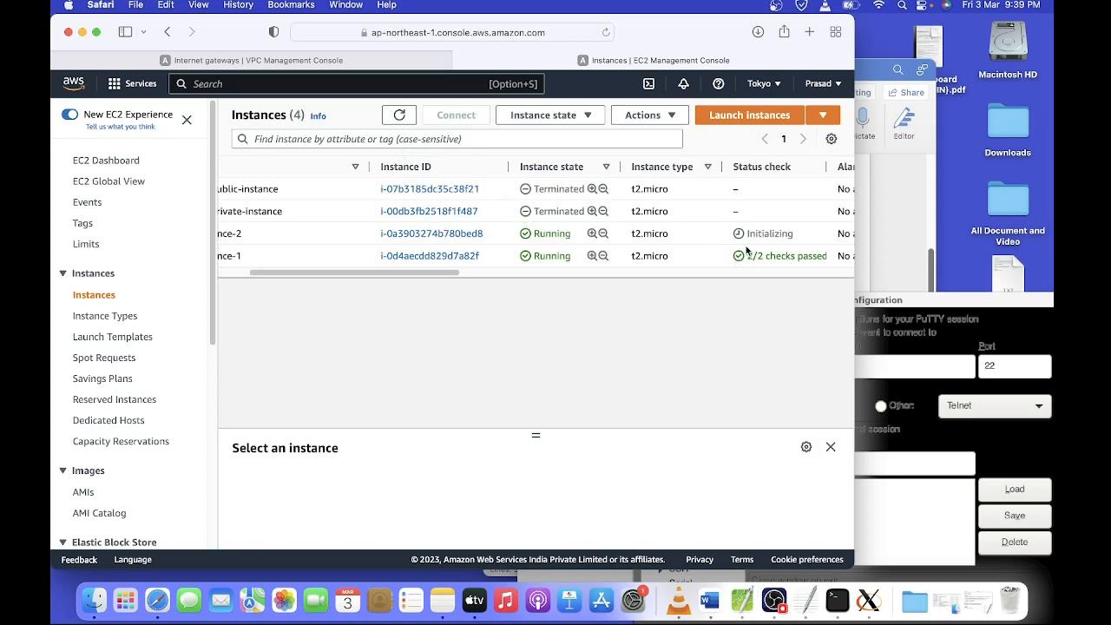
pyautogui.click(400, 121)
pyautogui.click(400, 117)
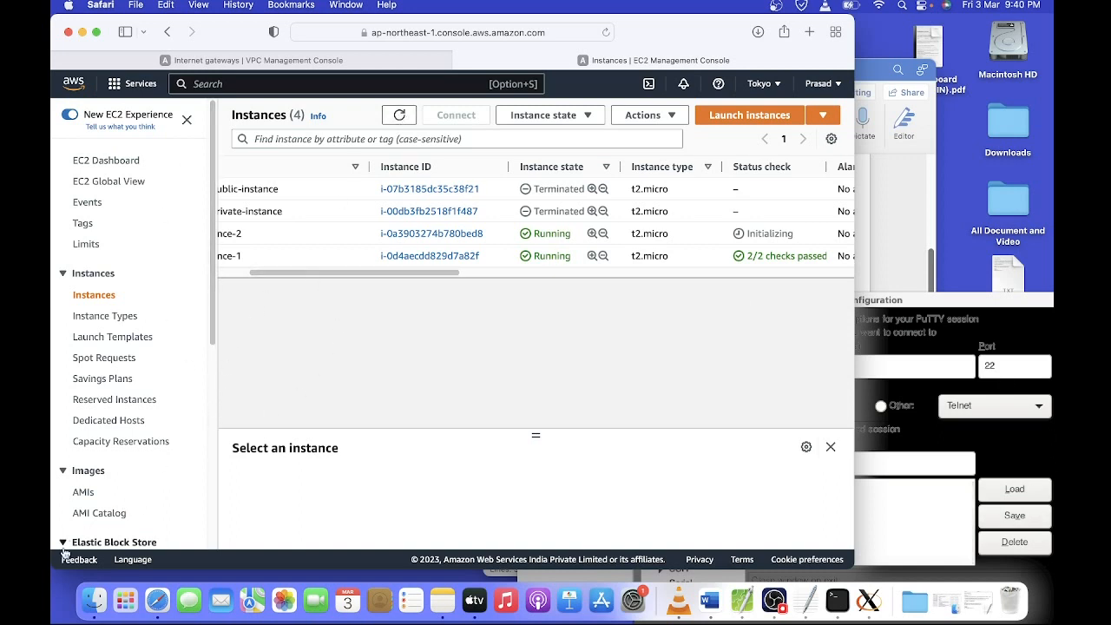
pyautogui.click(95, 601)
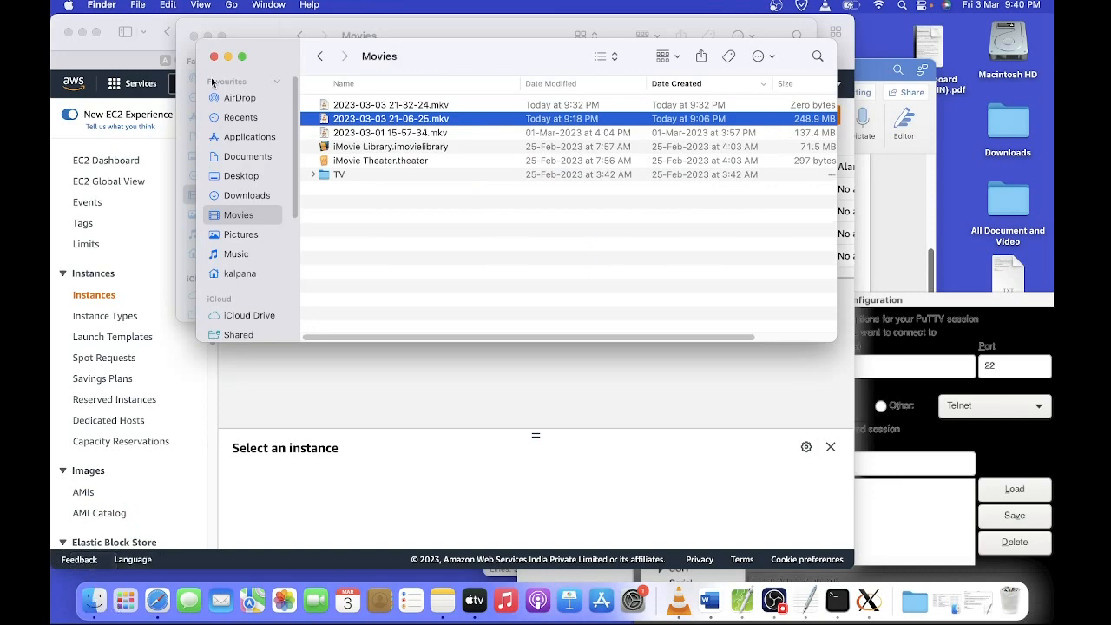
# - From the Utilities folder, close the putty Terminal window, terminate PuTTY and quit XQuartz
pyautogui.click(232, 5)
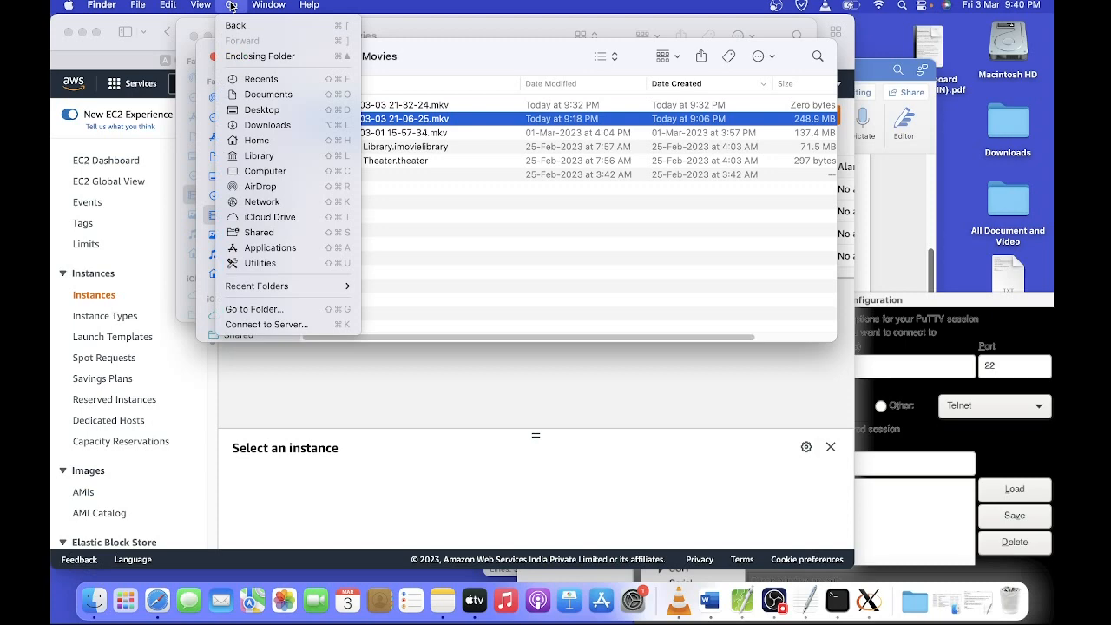
pyautogui.click(273, 265)
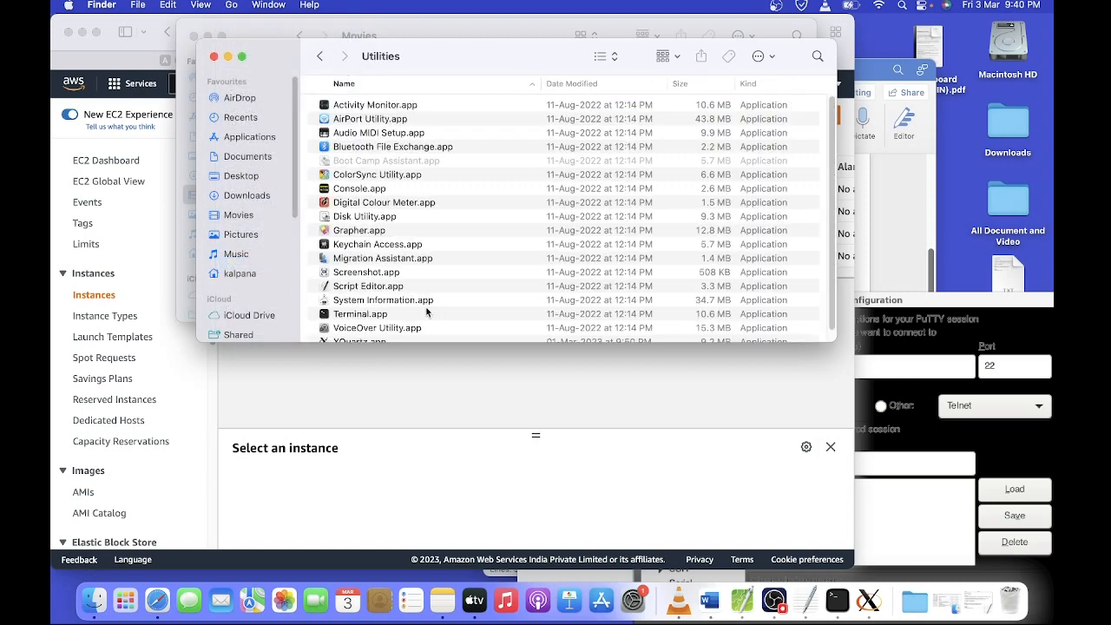
pyautogui.doubleClick(378, 315)
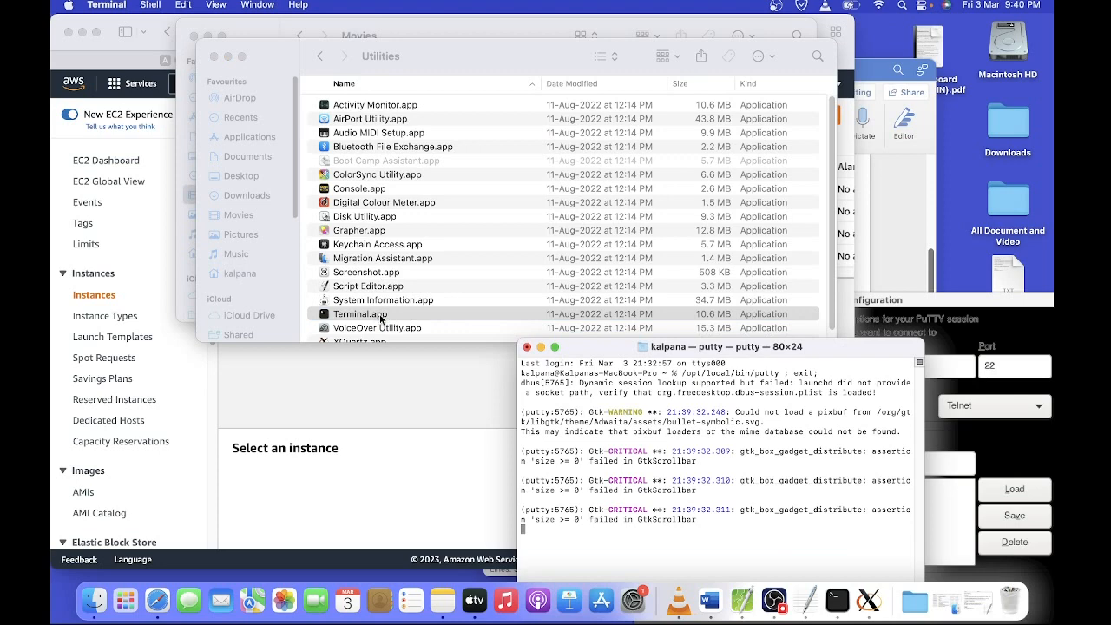
pyautogui.doubleClick(371, 316)
pyautogui.click(527, 348)
pyautogui.click(761, 528)
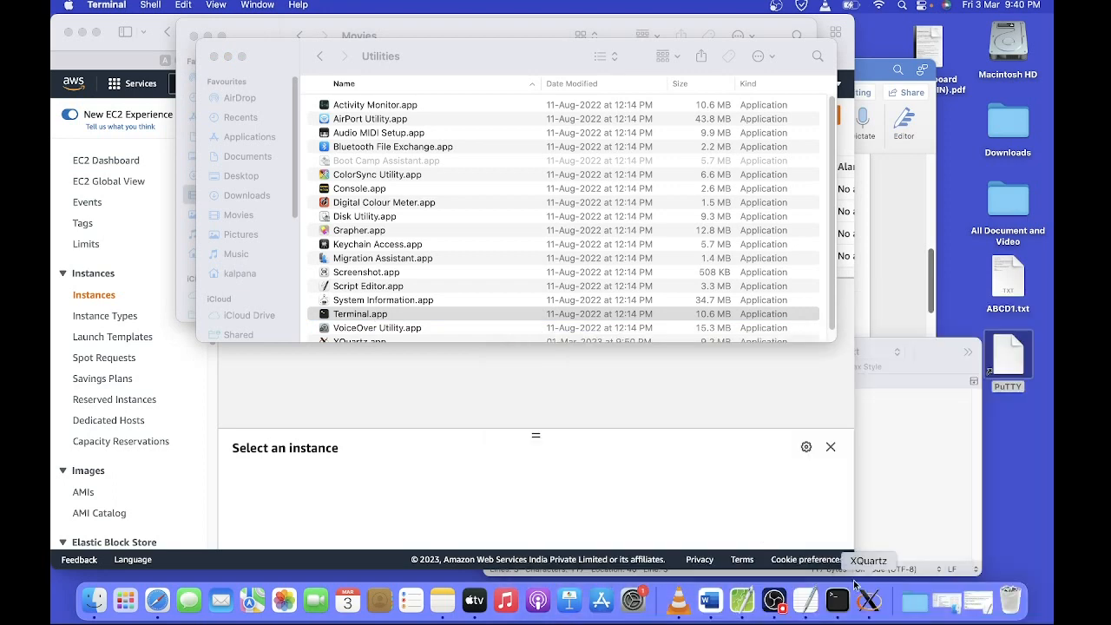
pyautogui.click(874, 608)
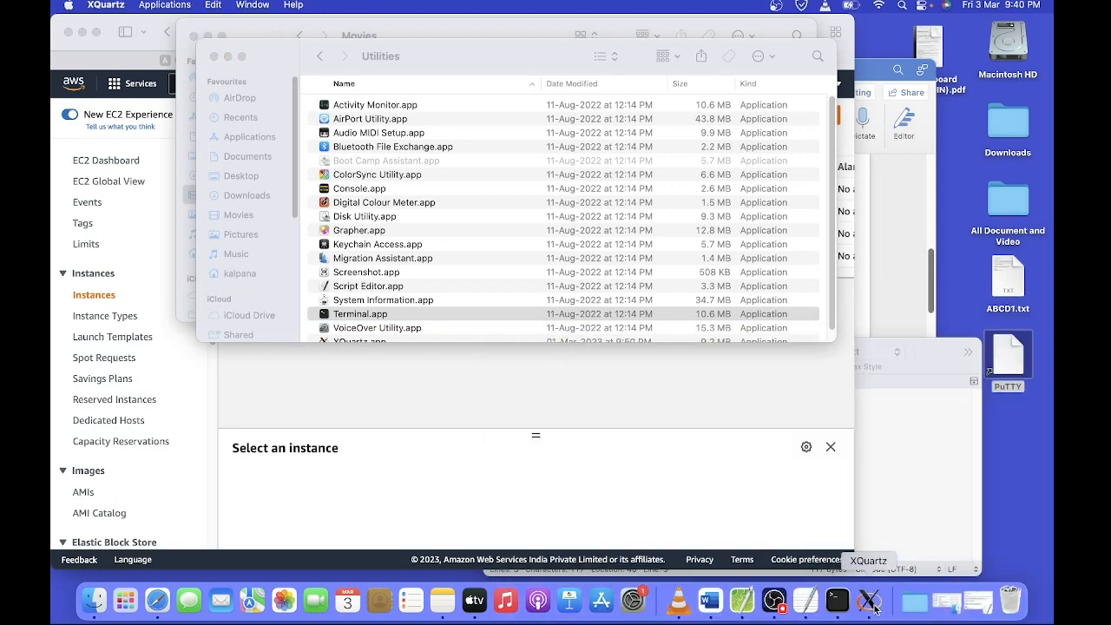
pyautogui.rightClick(874, 607)
pyautogui.click(874, 557)
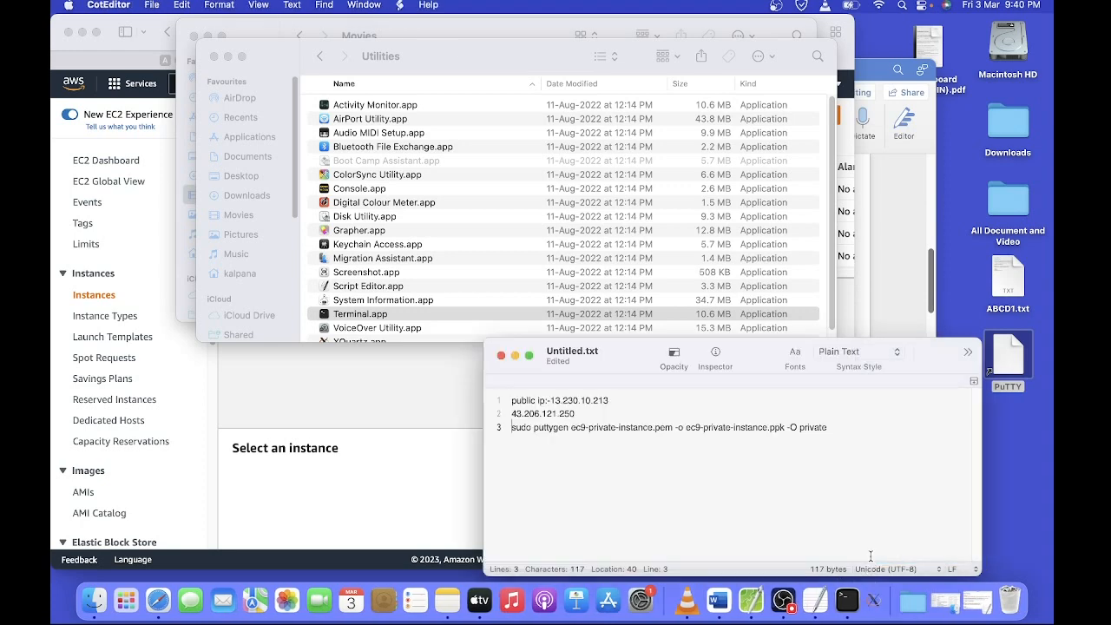
# - Open a fresh Terminal window from Utilities, then open the Downloads folder
pyautogui.click(414, 397)
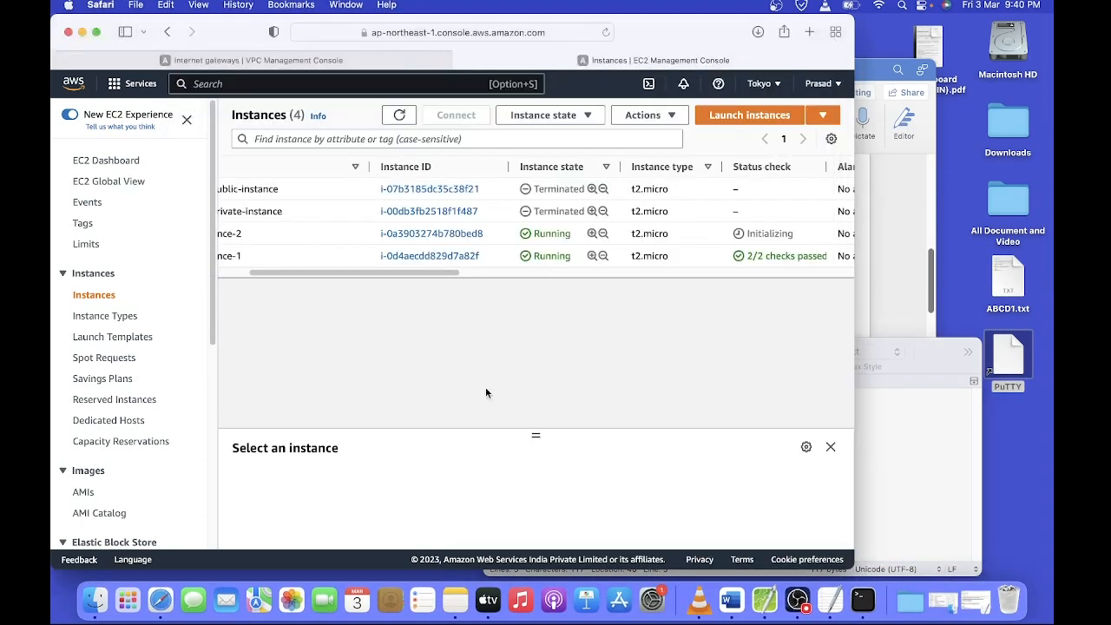
pyautogui.click(97, 600)
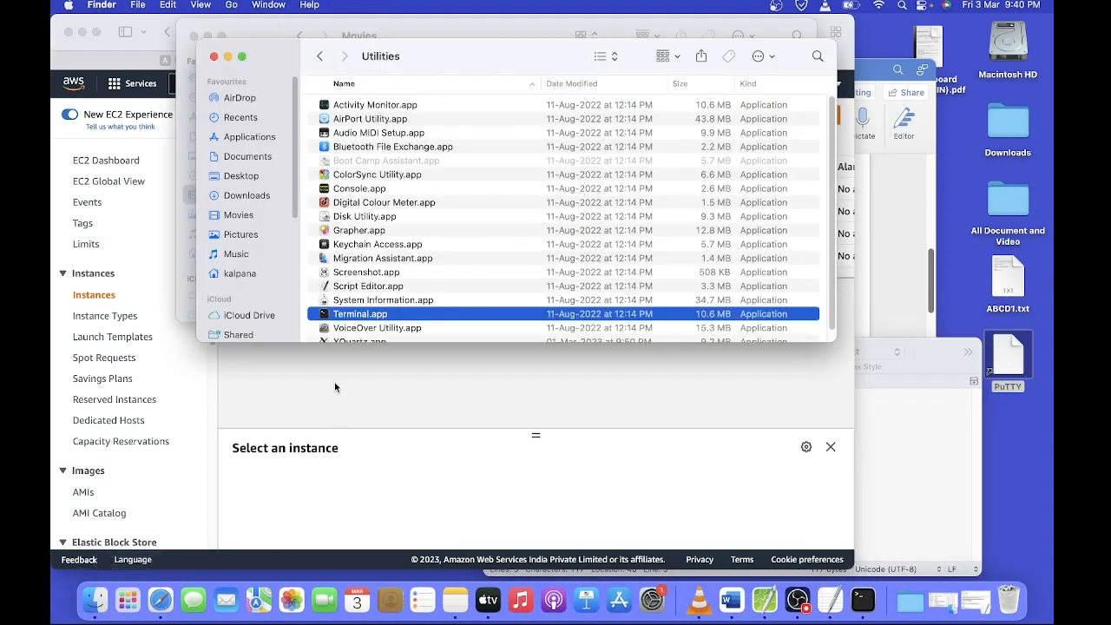
pyautogui.doubleClick(363, 315)
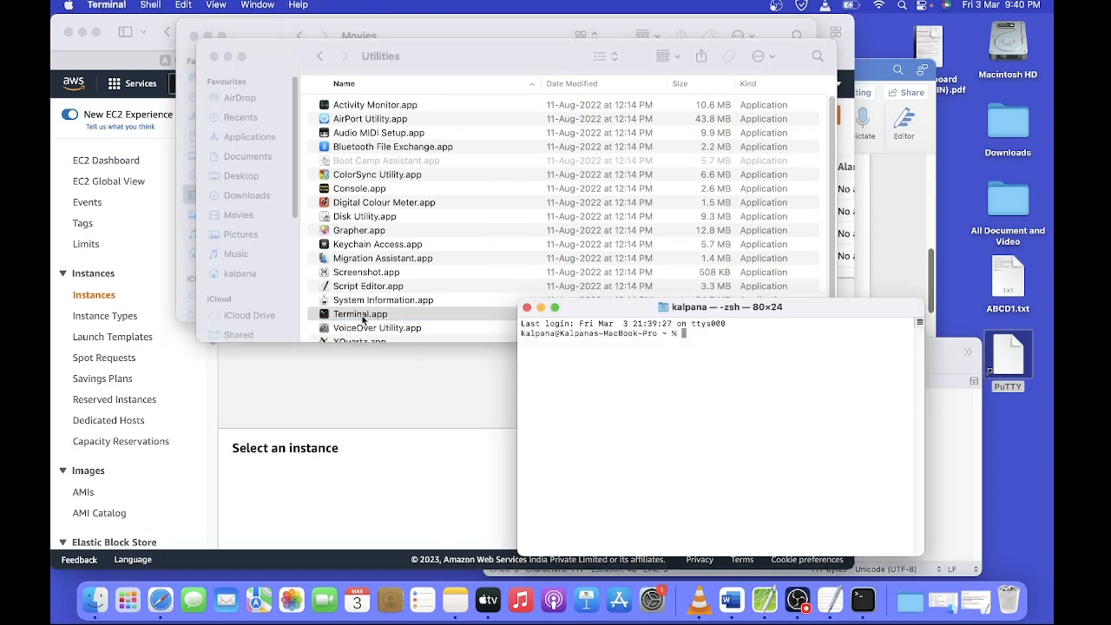
pyautogui.click(677, 58)
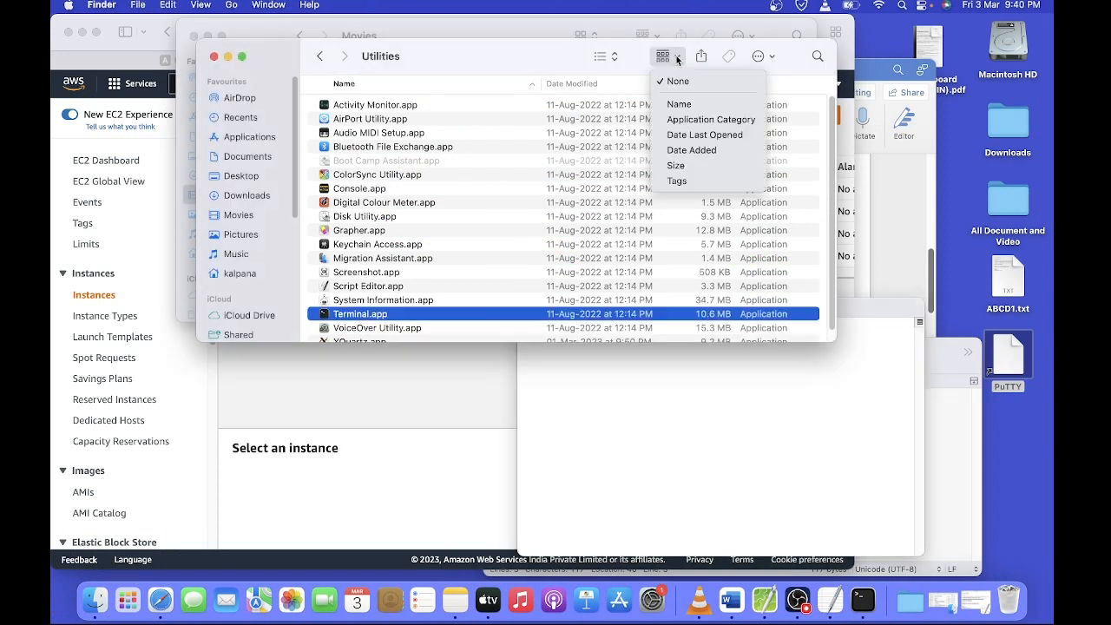
pyautogui.click(724, 422)
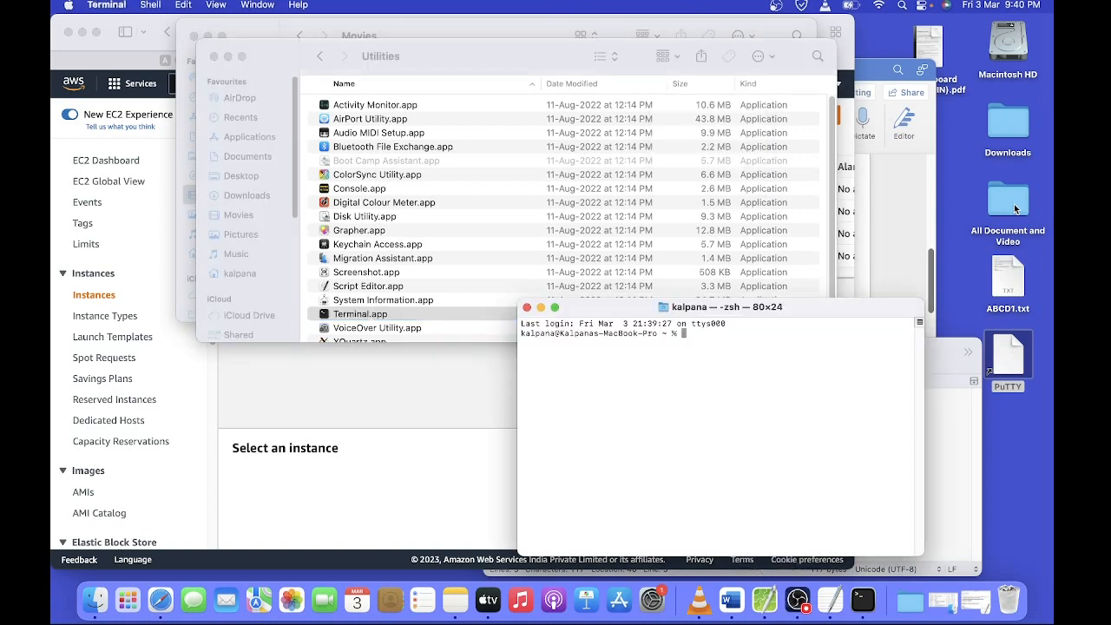
pyautogui.doubleClick(1014, 117)
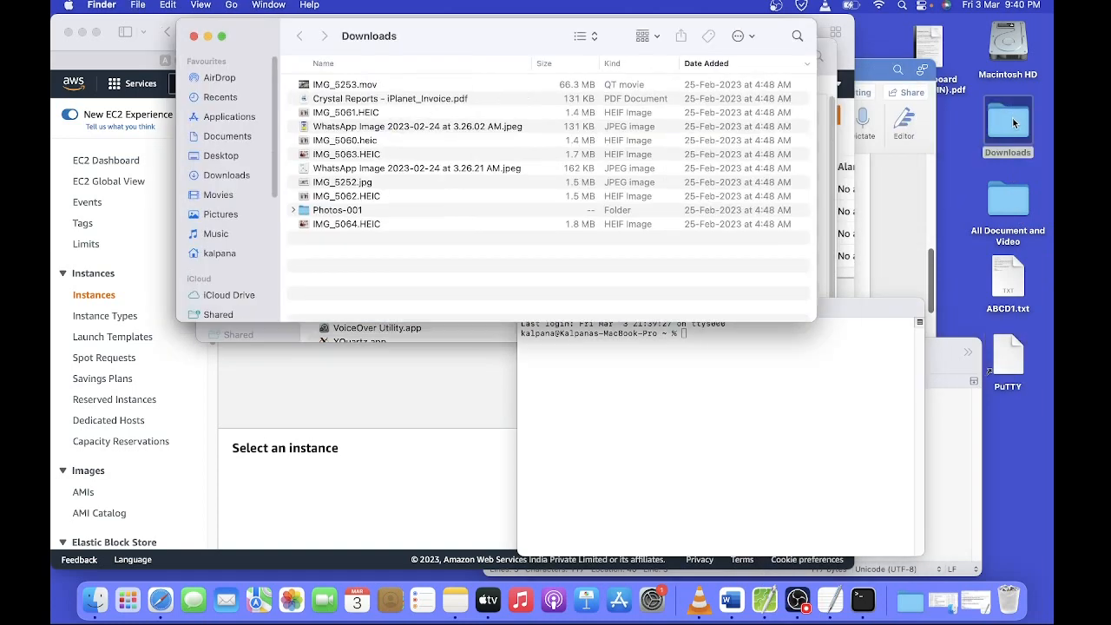
# - Copy the name ec2-instance-2-keypair from ec2-instance-2-keypair.pem in Downloads via Rename
pyautogui.click(222, 176)
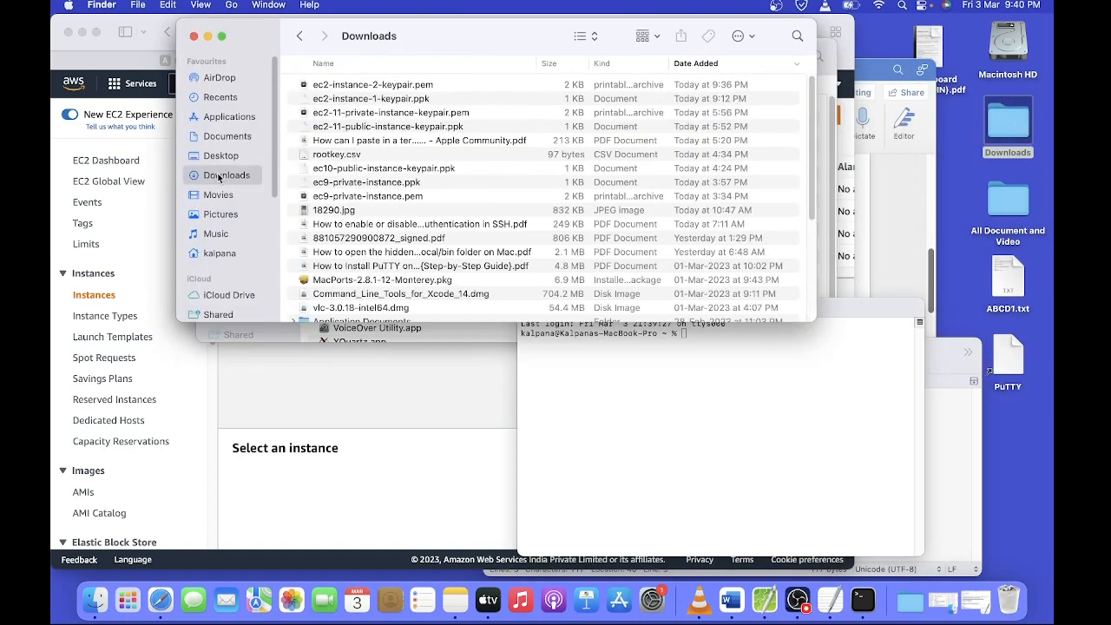
pyautogui.click(382, 84)
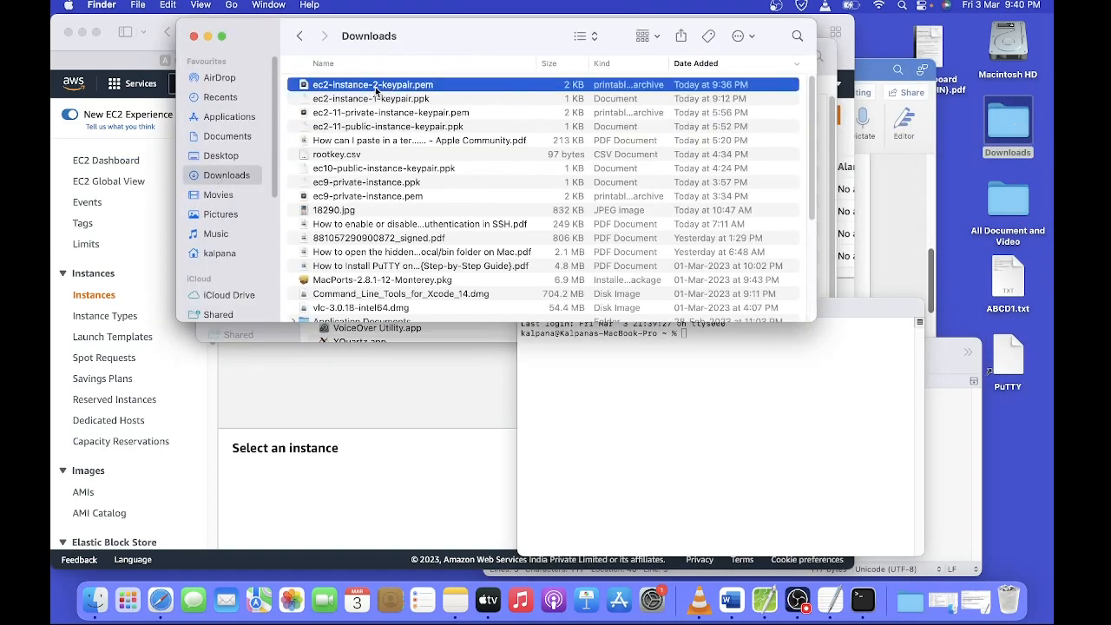
pyautogui.rightClick(375, 87)
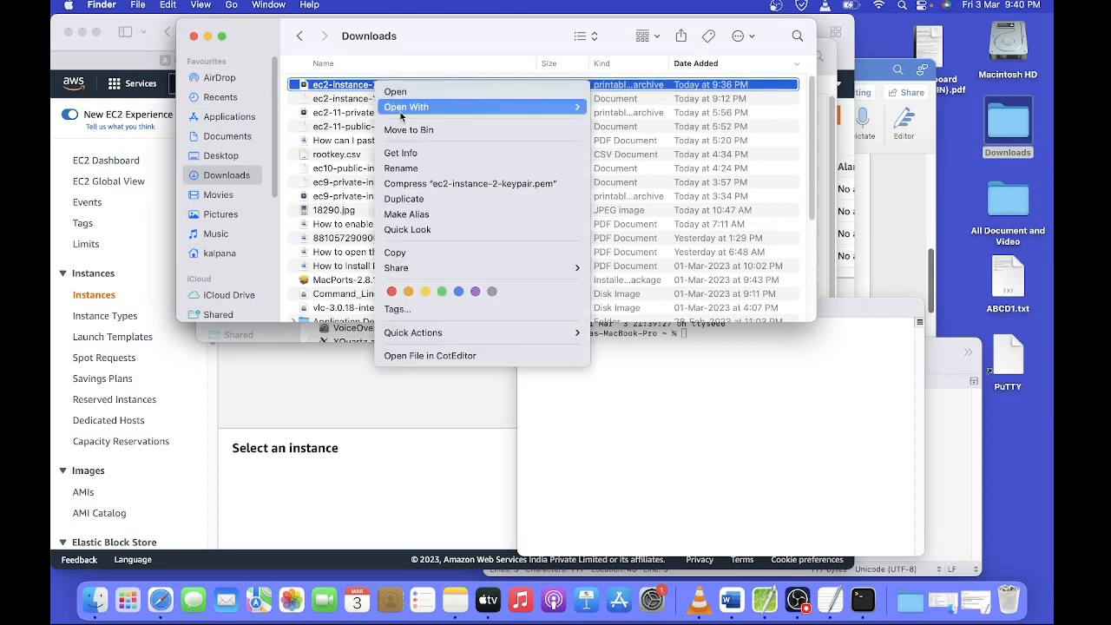
pyautogui.click(411, 169)
pyautogui.press('super+c')
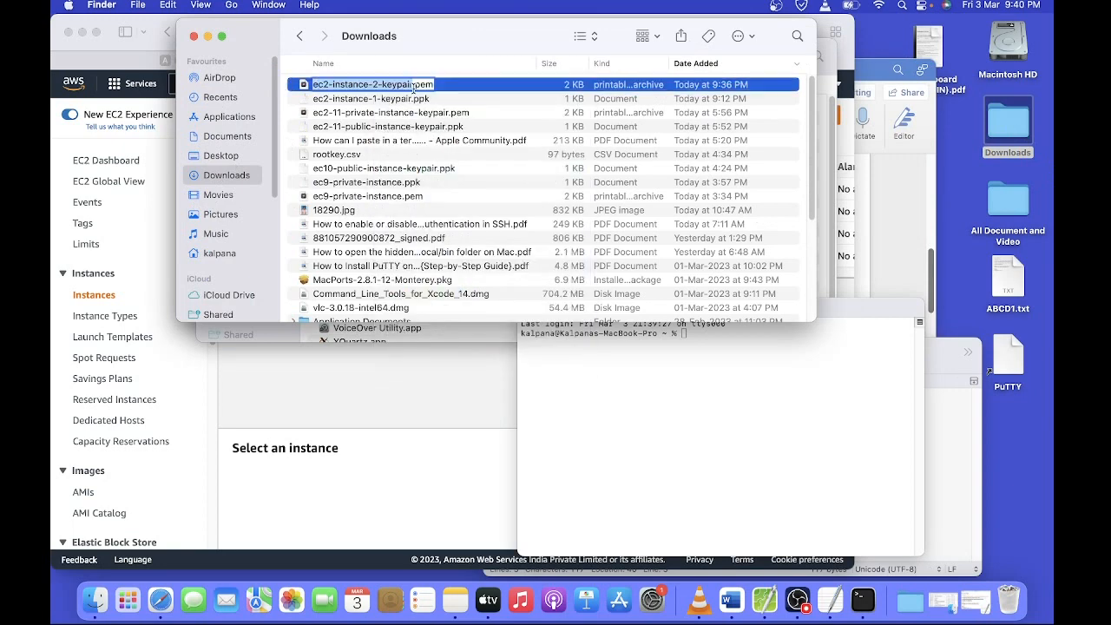
pyautogui.rightClick(405, 87)
pyautogui.click(434, 171)
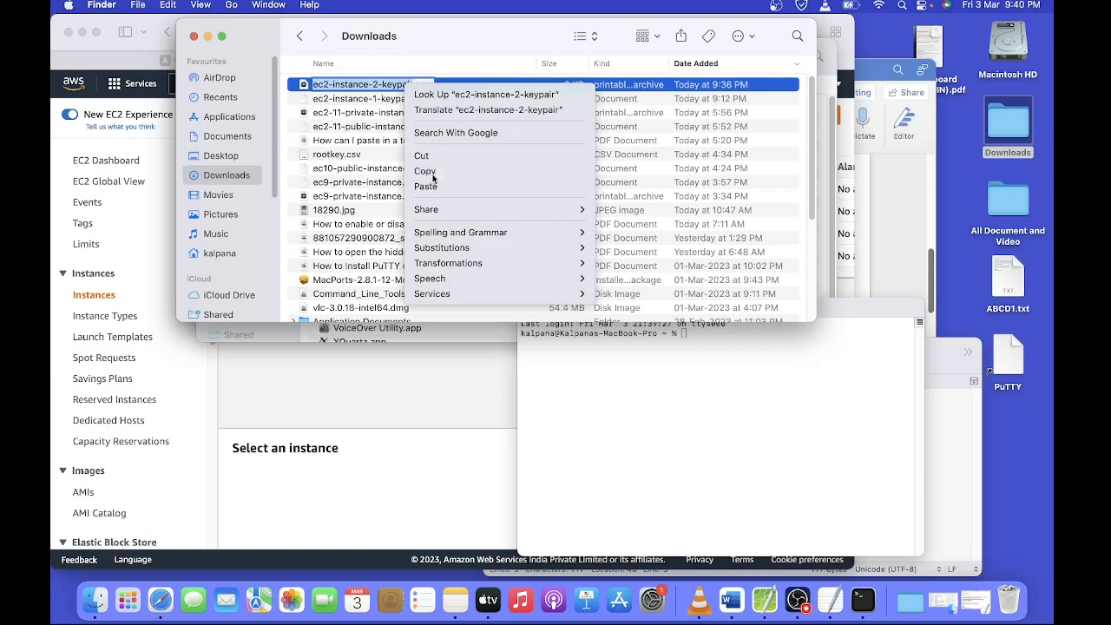
pyautogui.click(684, 357)
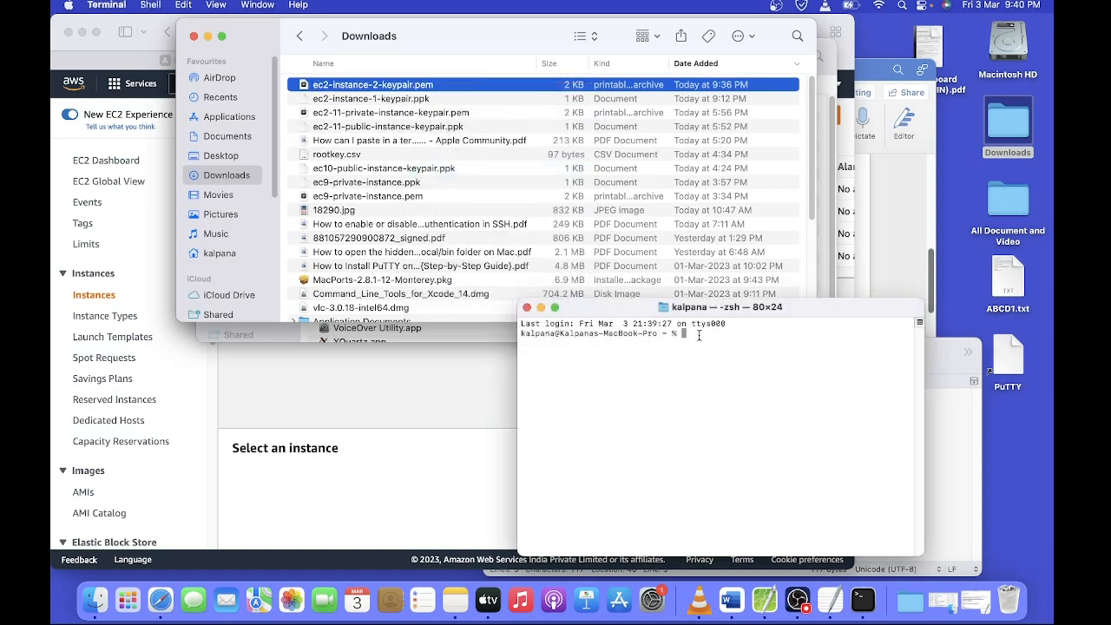
pyautogui.click(765, 602)
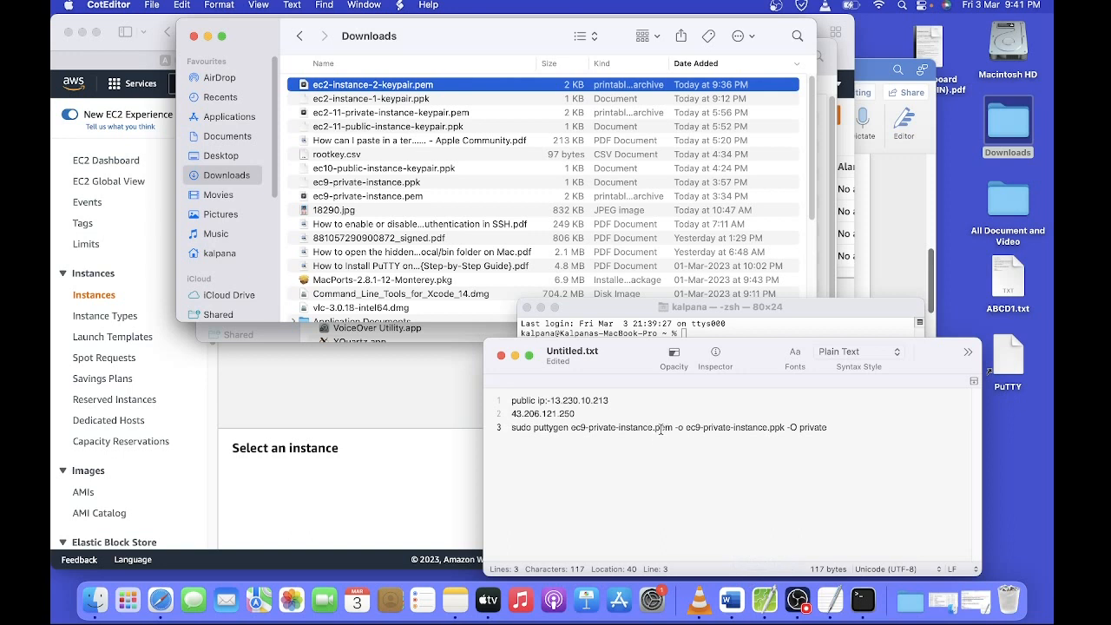
# - Replace both ec9-private-instance names on line 3 with ec2-instance-2-keypair, then close the Downloads window
pyautogui.moveTo(653, 427); pyautogui.dragTo(570, 427)
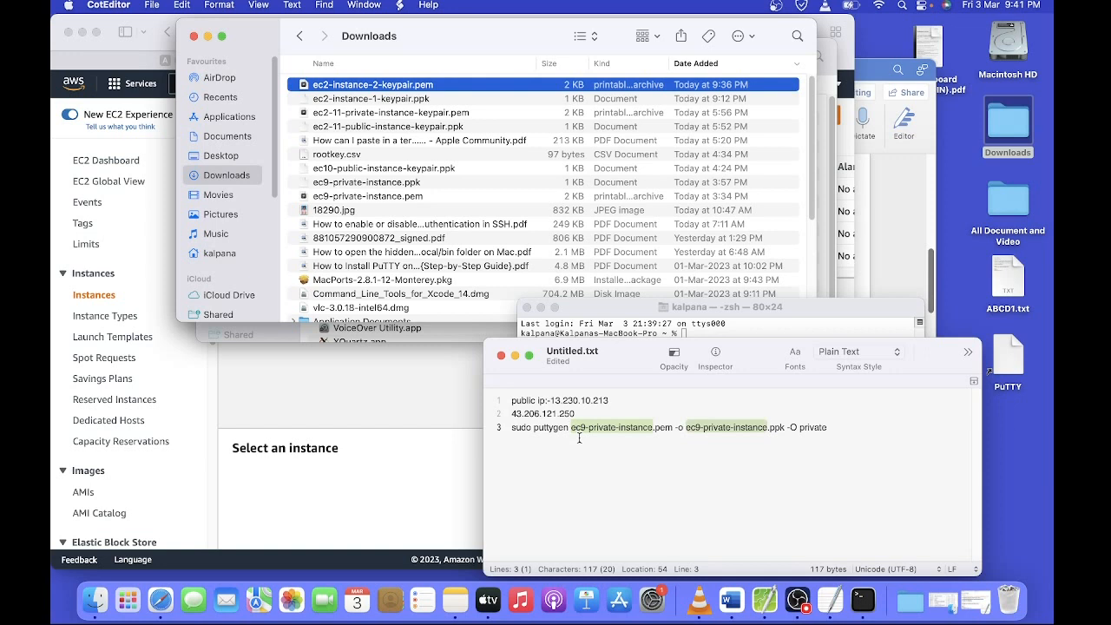
pyautogui.press('super+v')
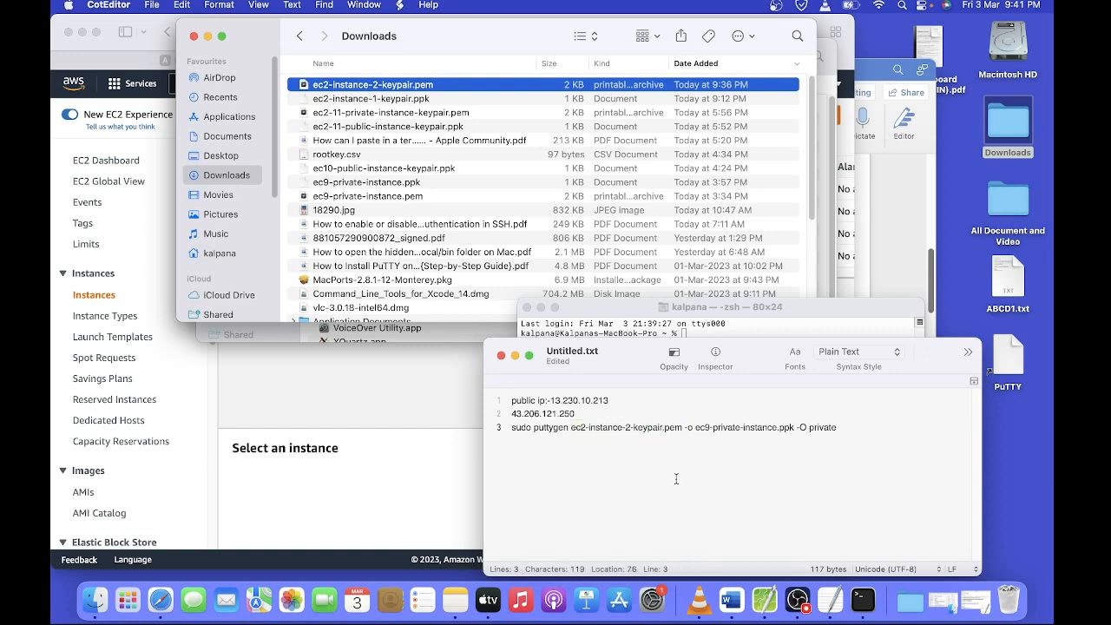
pyautogui.moveTo(778, 428); pyautogui.dragTo(696, 427)
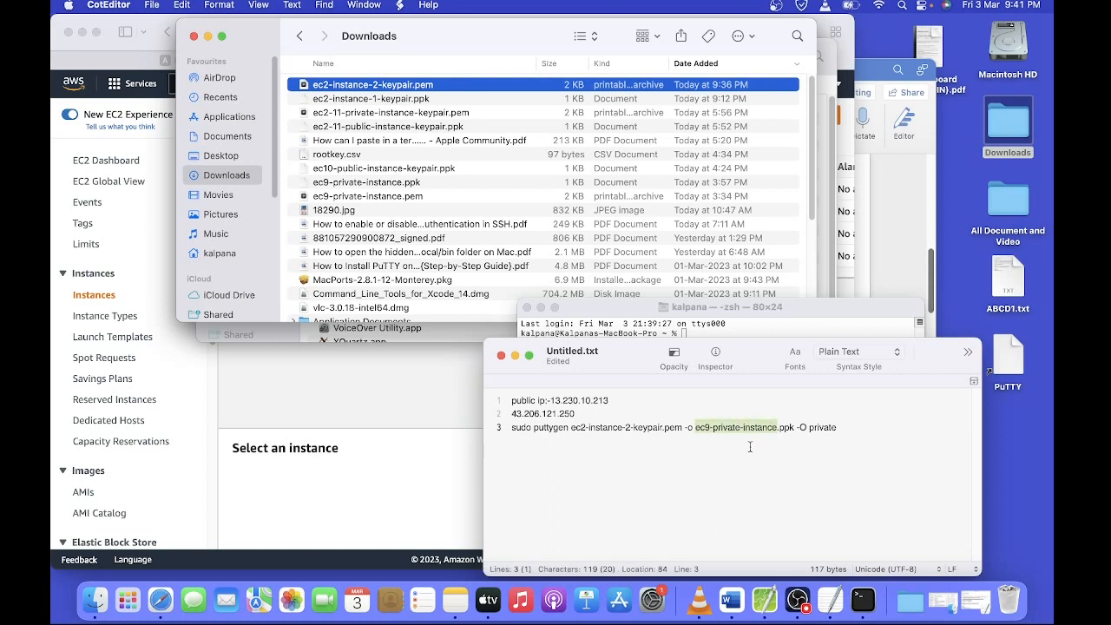
pyautogui.press('super+v')
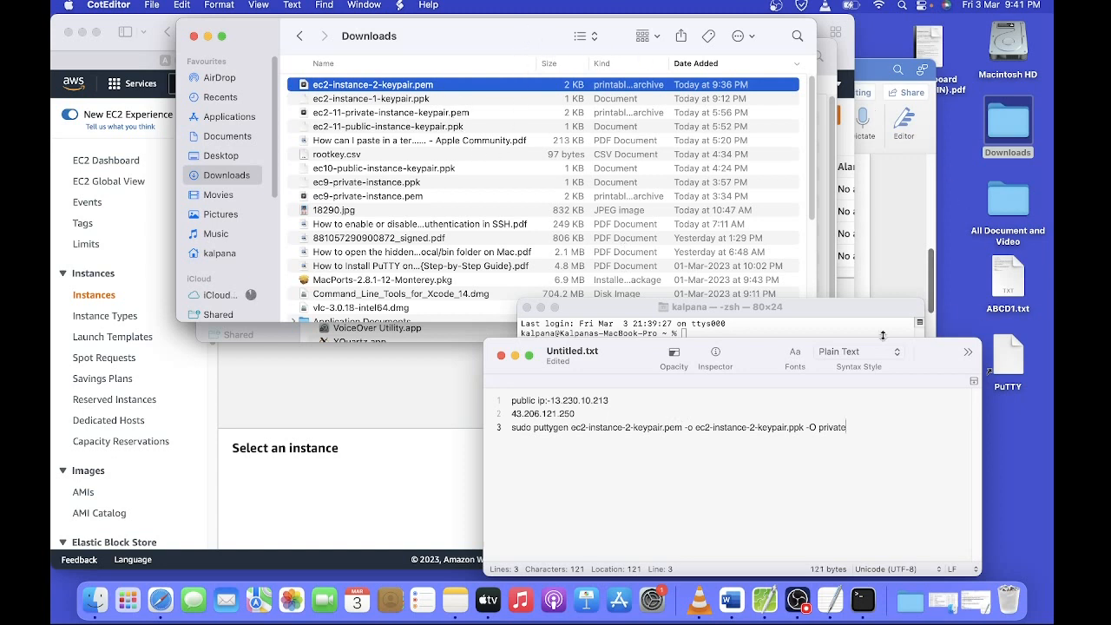
pyautogui.click(195, 36)
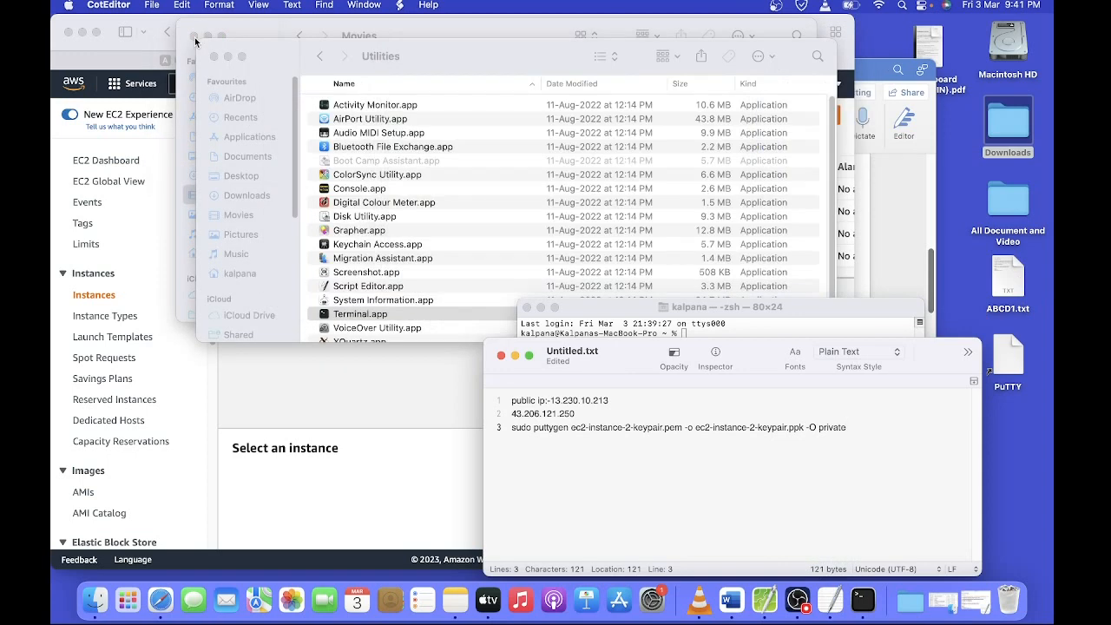
# - Close the leftover Downloads and Movies windows and reload the EC2 Instances list
pyautogui.click(252, 199)
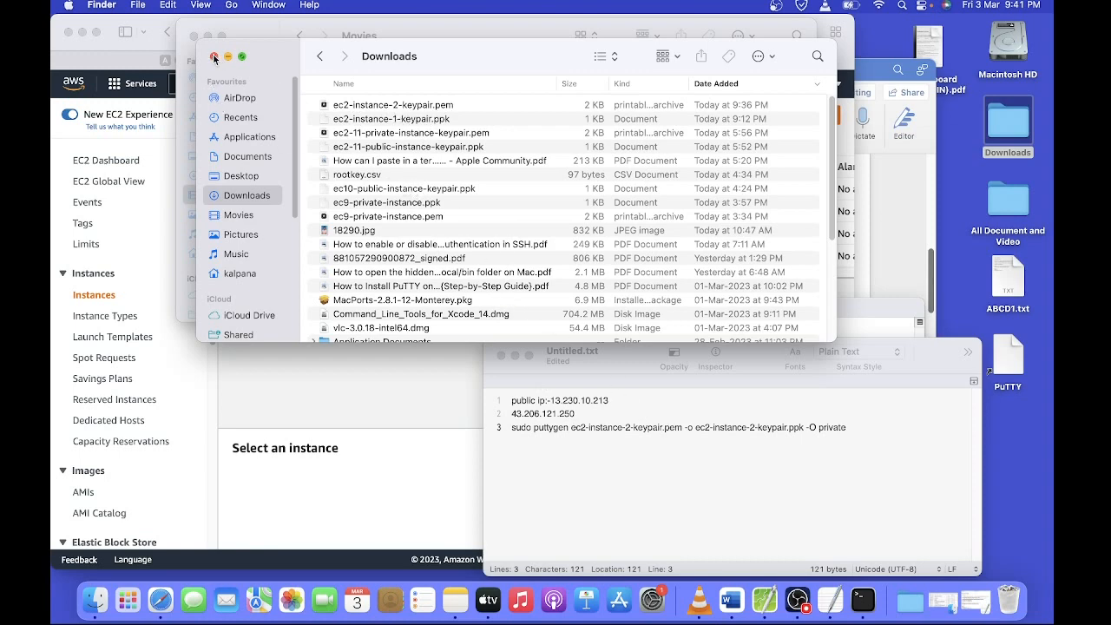
pyautogui.click(214, 56)
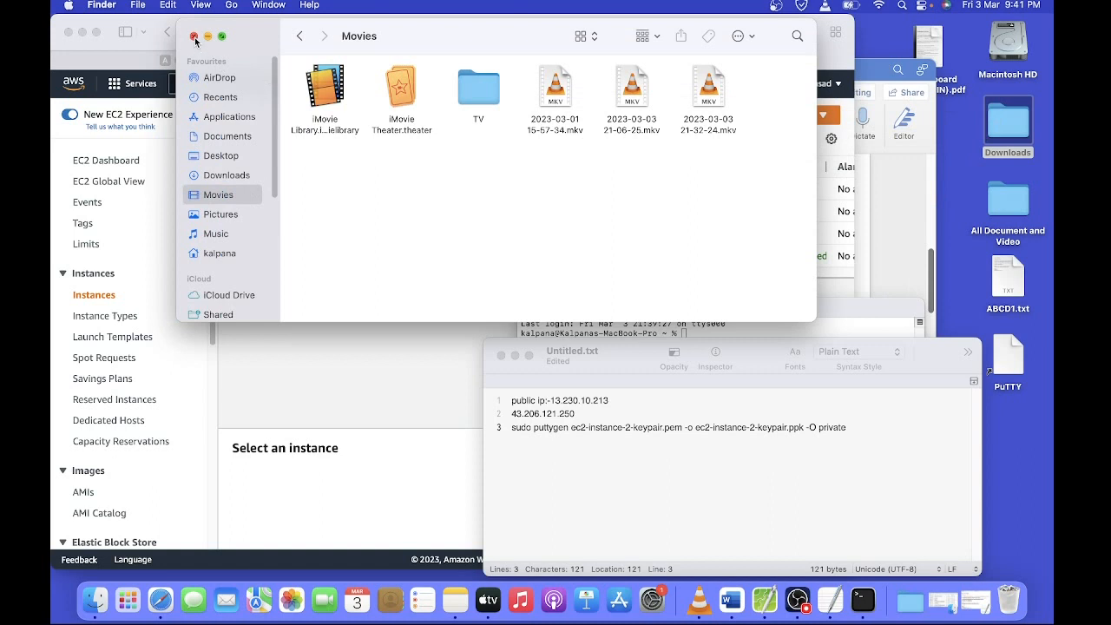
pyautogui.click(195, 37)
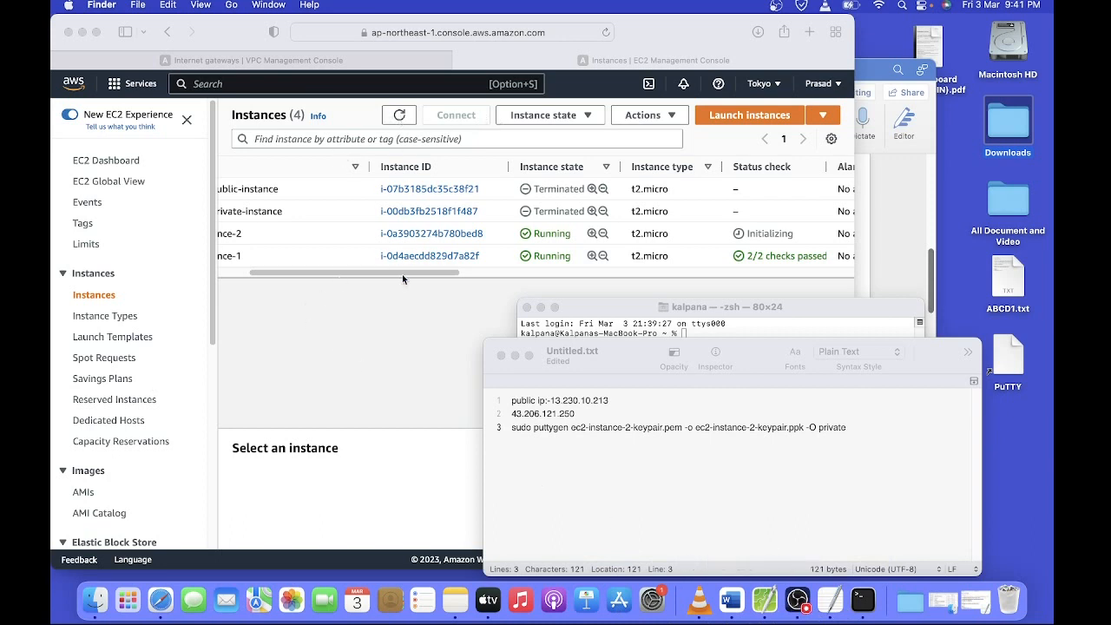
pyautogui.click(400, 115)
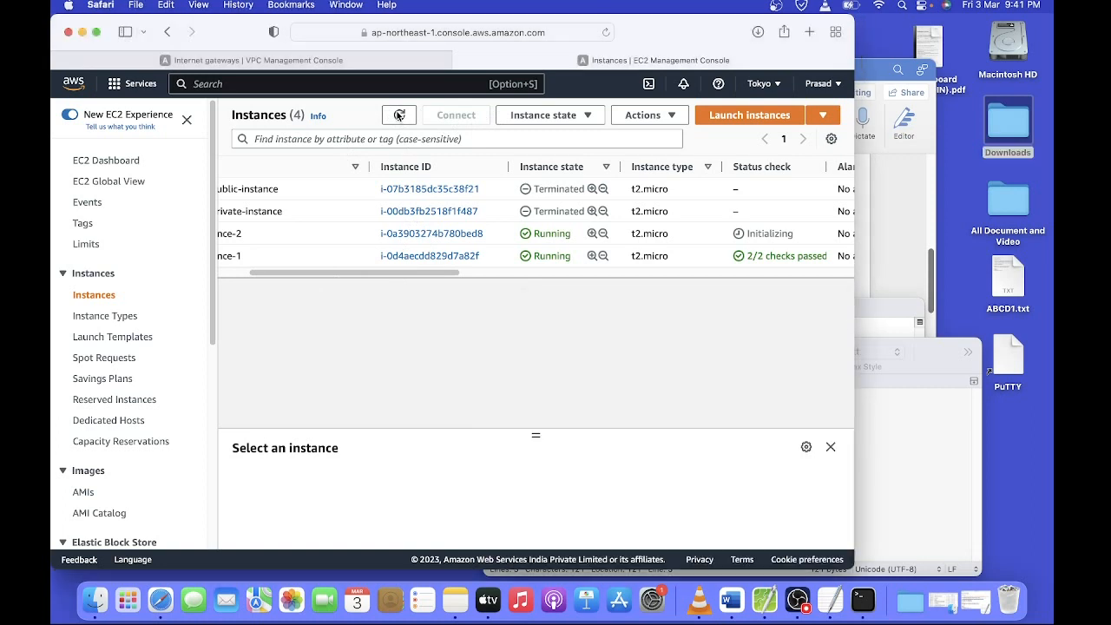
pyautogui.click(399, 116)
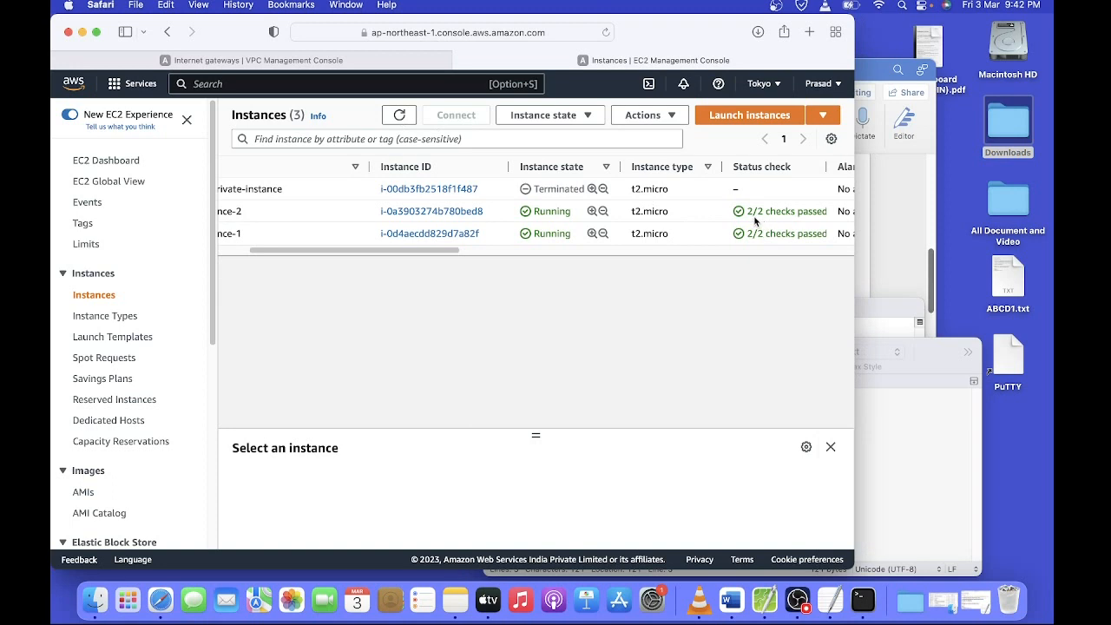
# - Open a Terminal window and list the current directory with ls
pyautogui.click(884, 458)
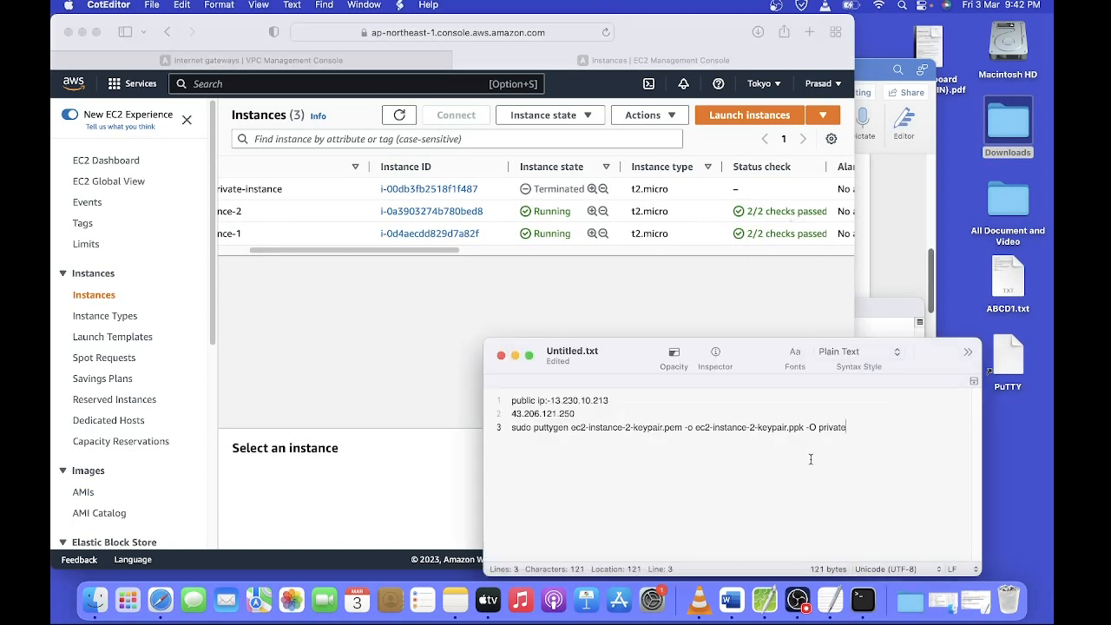
pyautogui.click(863, 600)
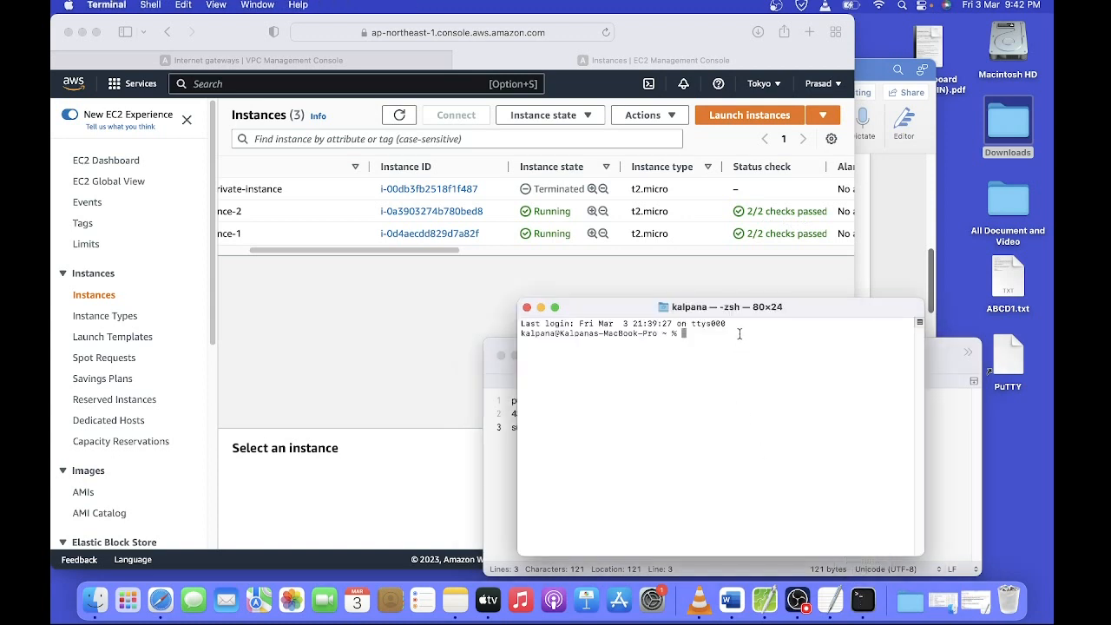
pyautogui.moveTo(707, 304); pyautogui.dragTo(578, 230)
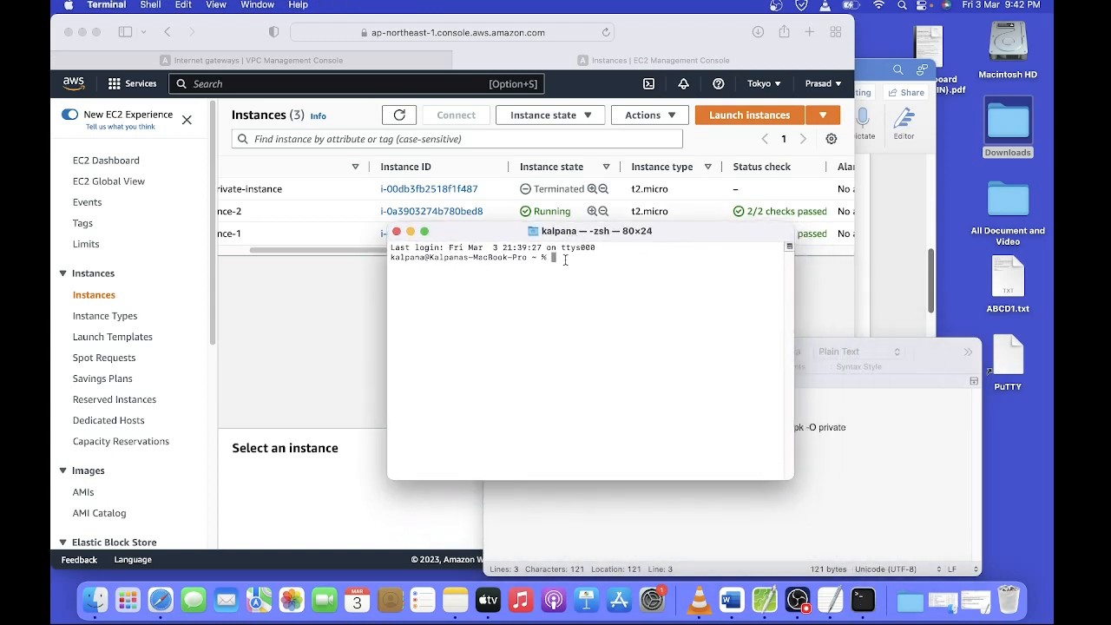
pyautogui.write('ls')
pyautogui.press('Return')
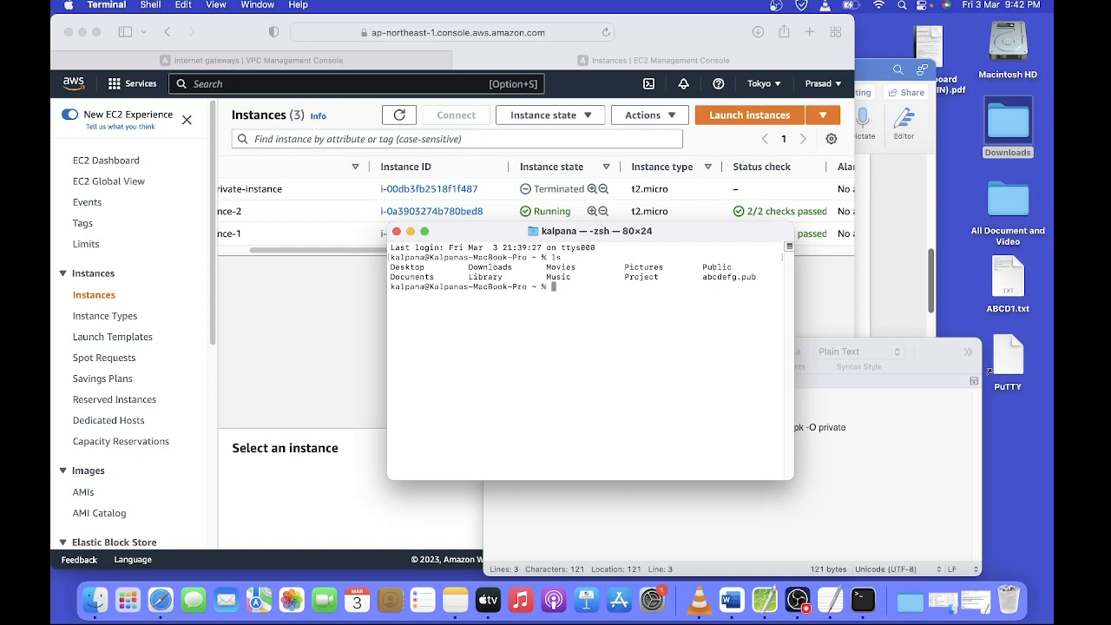
# - Change into Downloads, list its files, and mark ec2-instance-2-keypair.pem in the listing
pyautogui.write('cd Downloads')
pyautogui.press('Return')
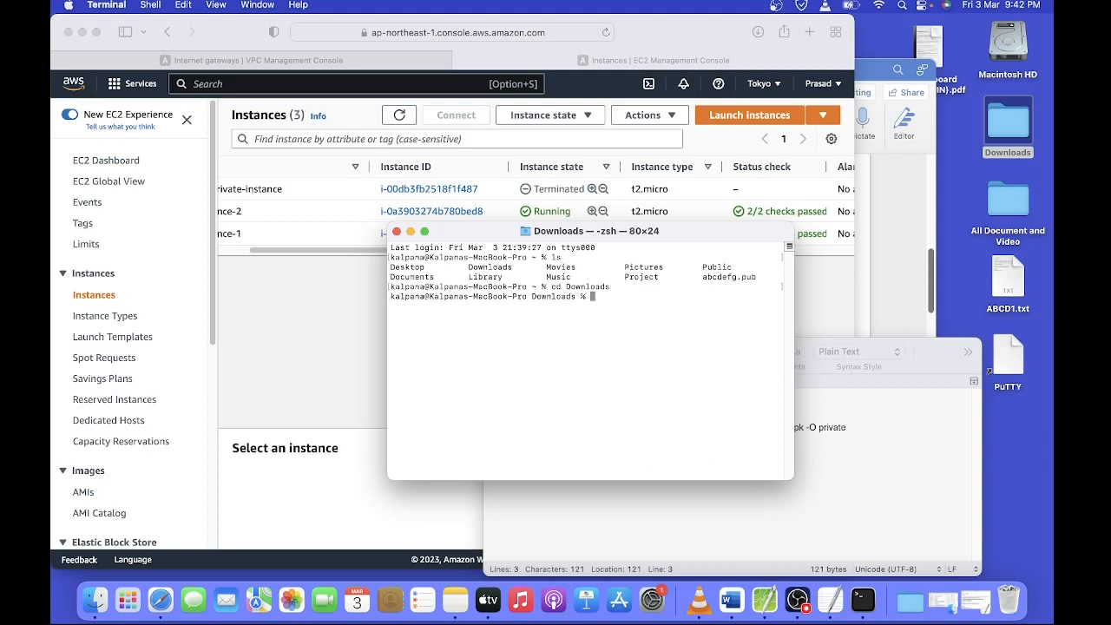
pyautogui.write('ls')
pyautogui.press('Return')
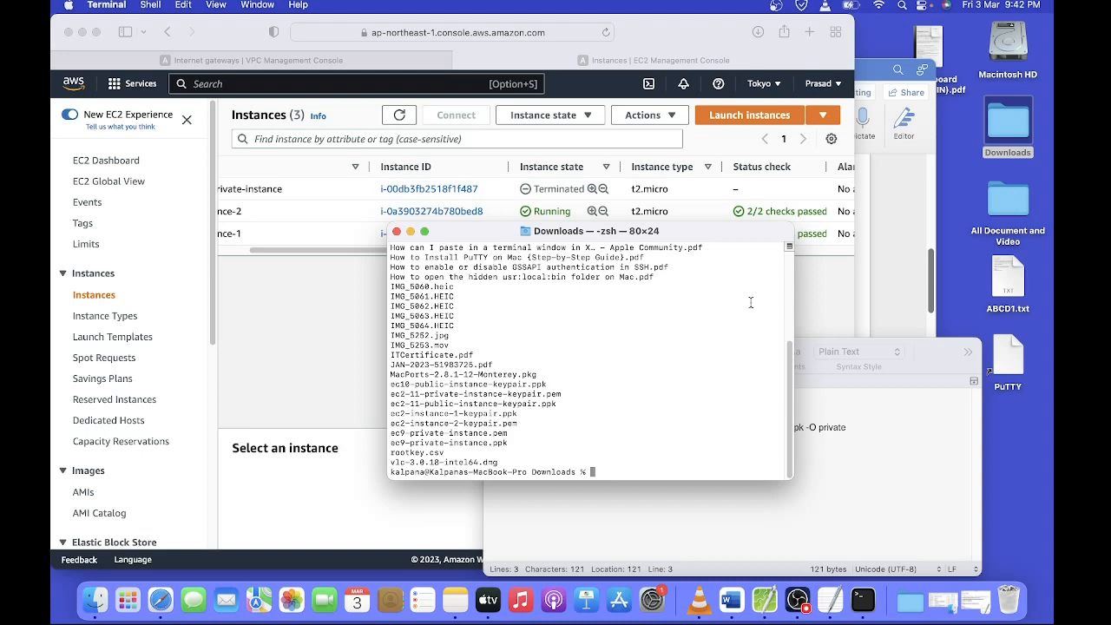
pyautogui.moveTo(693, 231); pyautogui.dragTo(461, 264)
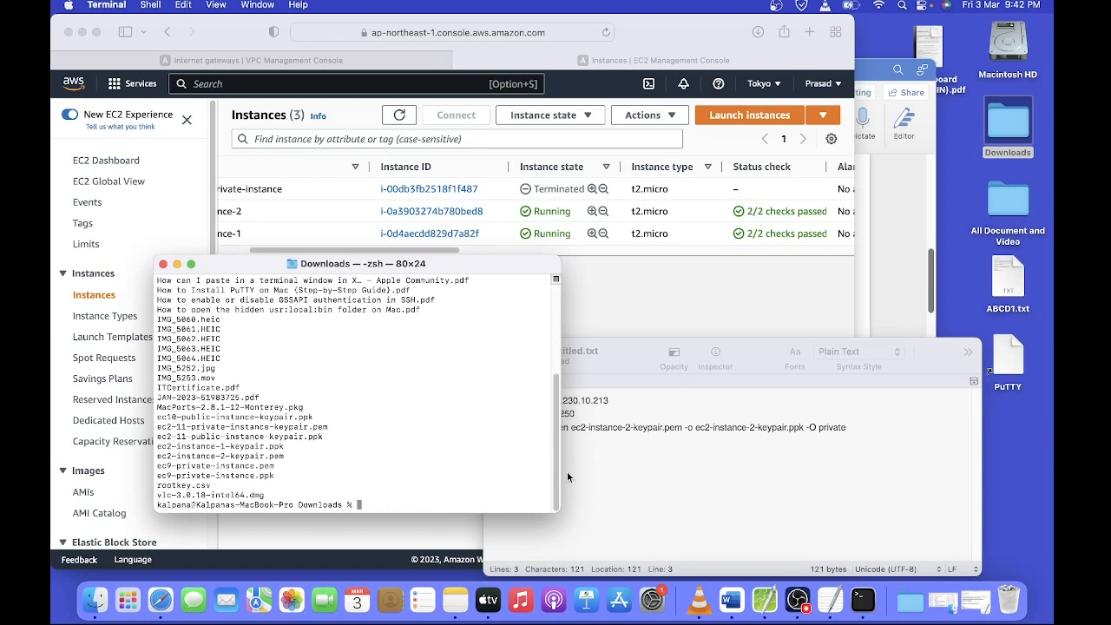
pyautogui.moveTo(289, 457); pyautogui.dragTo(156, 456)
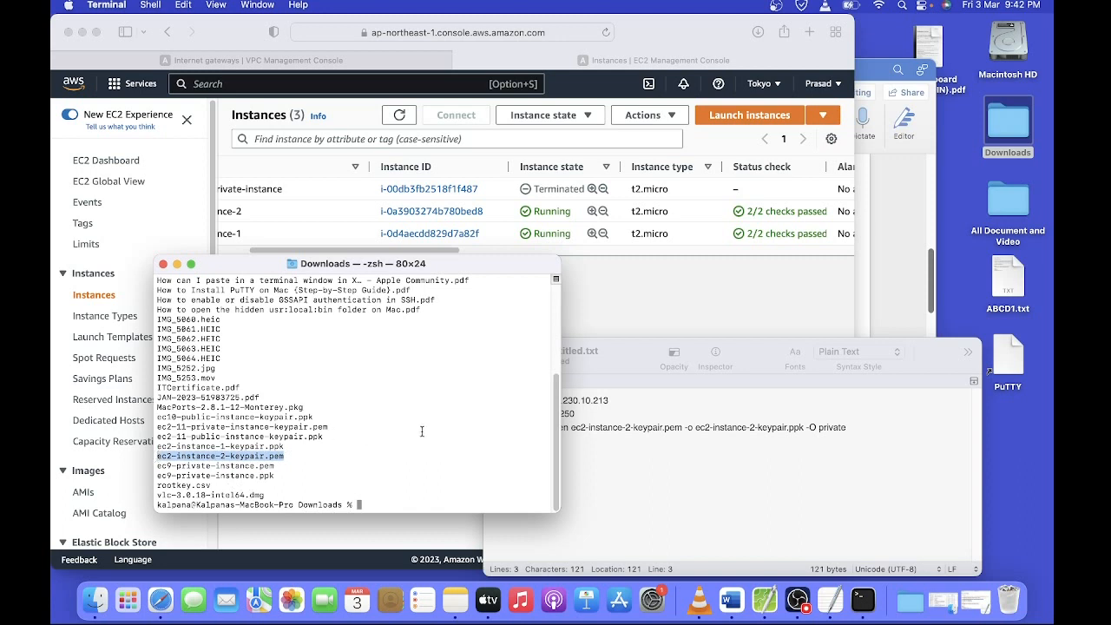
# - Copy the puttygen command on line 3 of the CotEditor notes
pyautogui.click(763, 450)
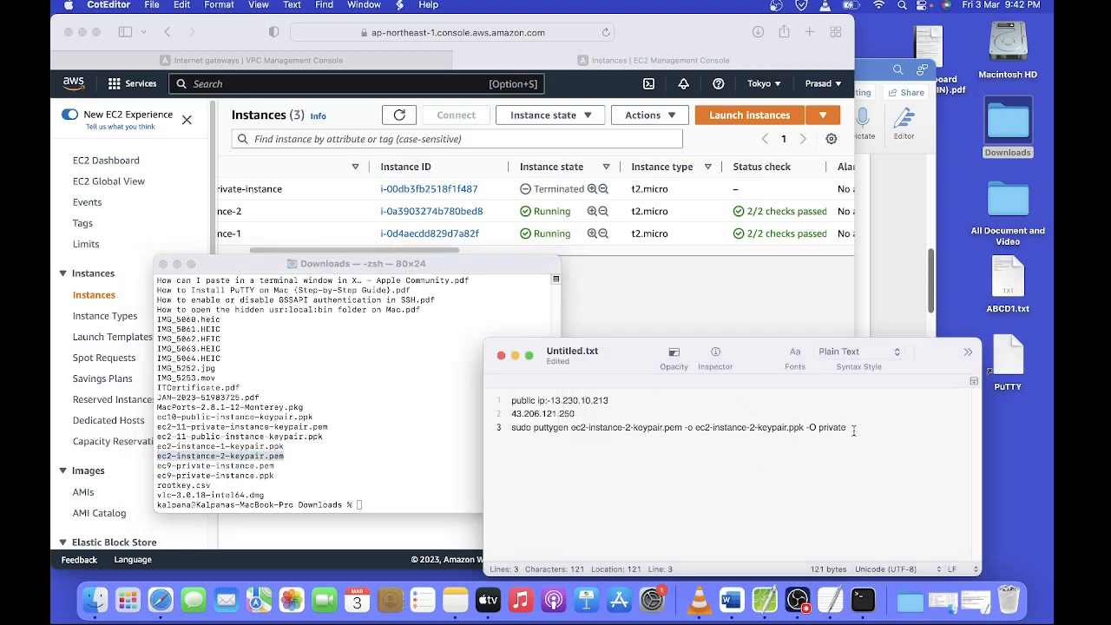
pyautogui.moveTo(851, 428); pyautogui.dragTo(504, 427)
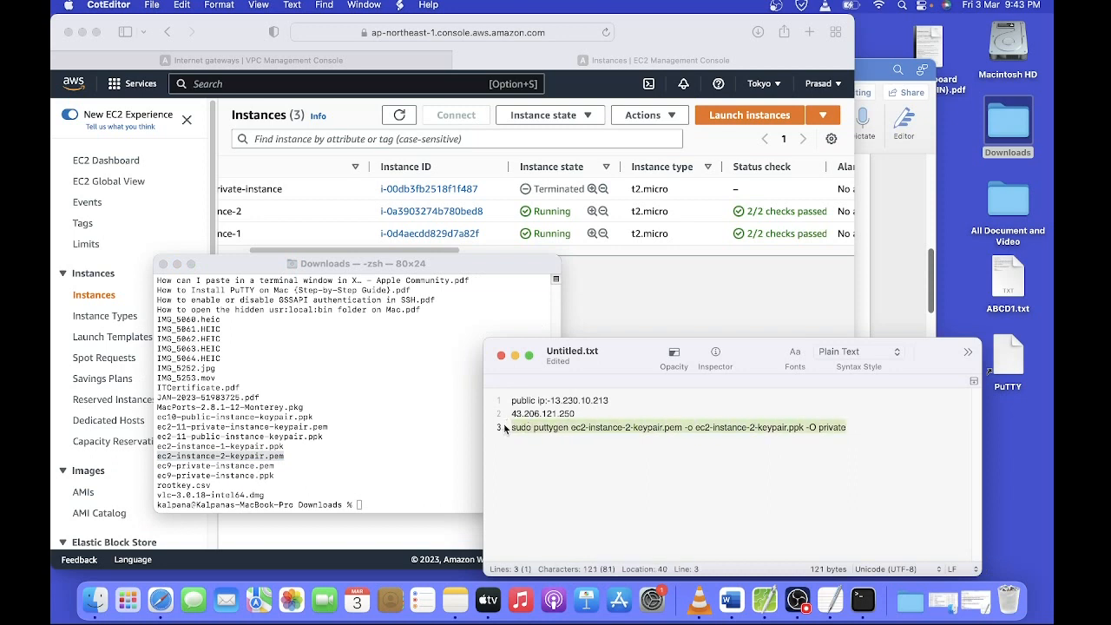
pyautogui.click(628, 450)
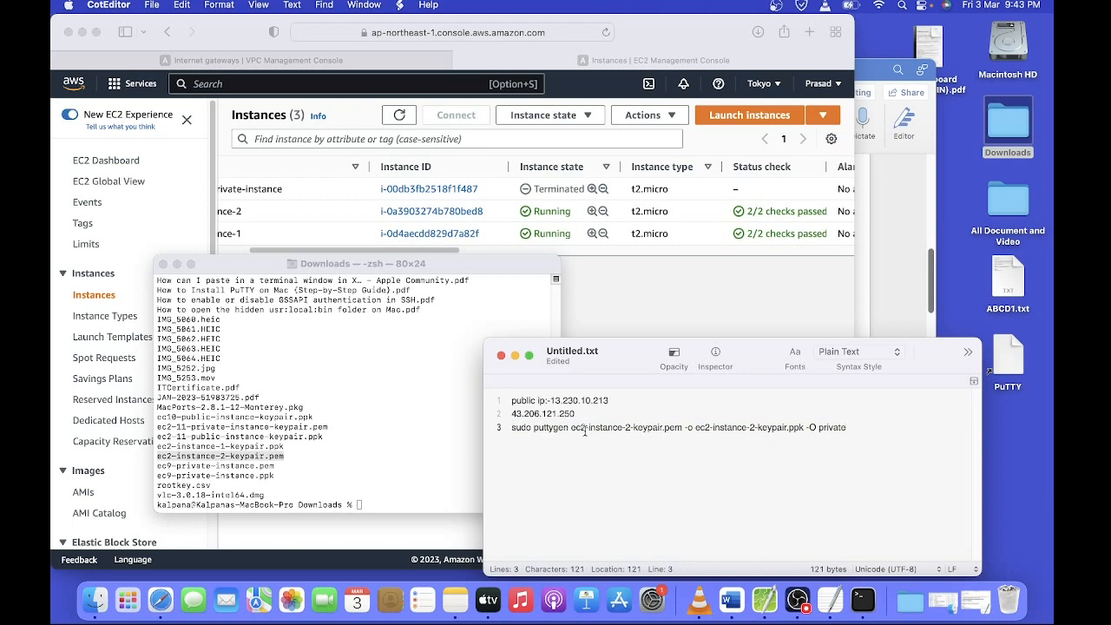
pyautogui.moveTo(571, 427); pyautogui.dragTo(679, 431)
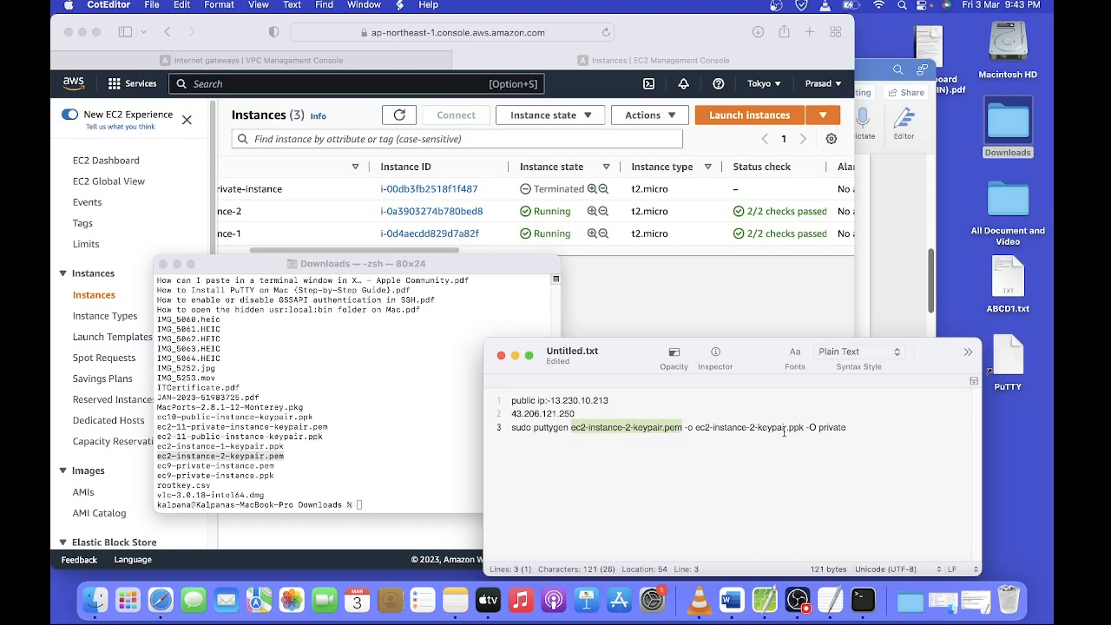
pyautogui.moveTo(863, 428); pyautogui.dragTo(511, 429)
pyautogui.rightClick(529, 427)
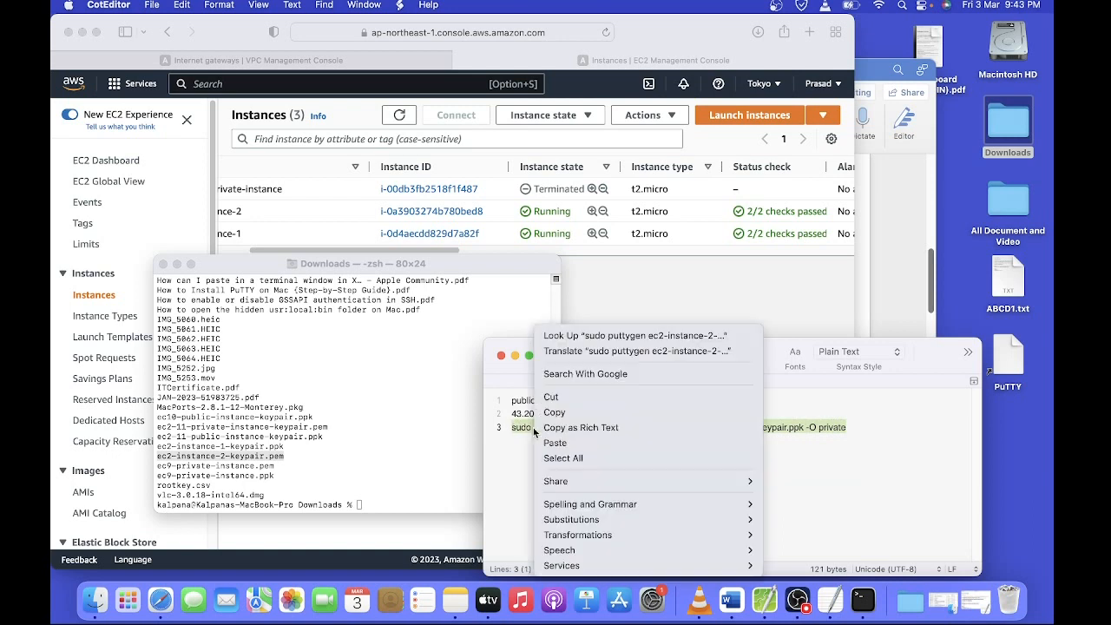
pyautogui.click(555, 412)
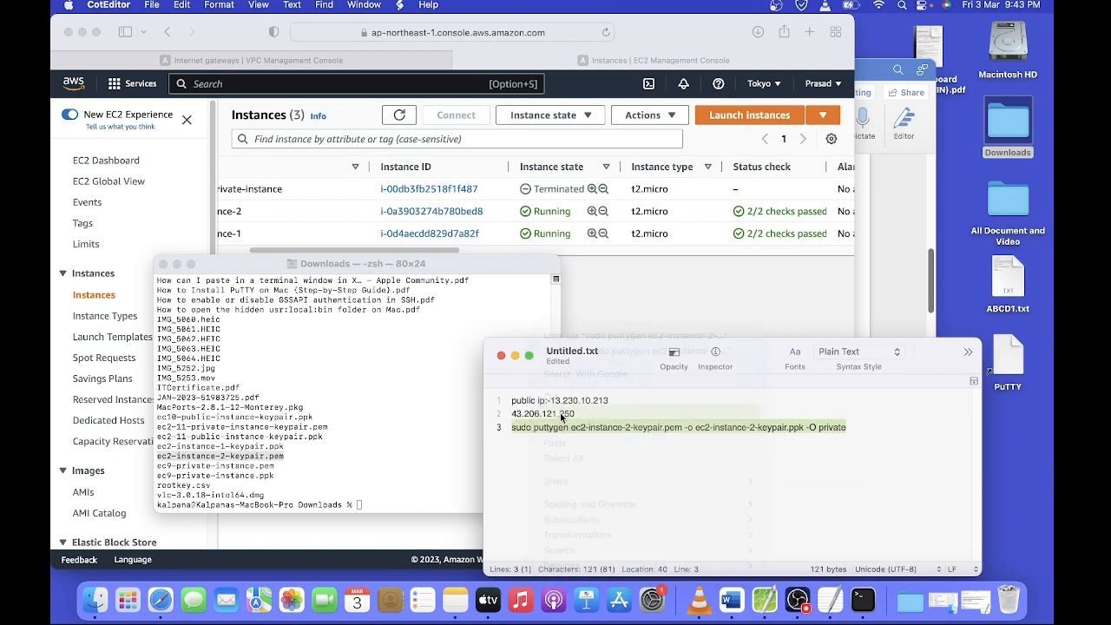
pyautogui.rightClick(561, 428)
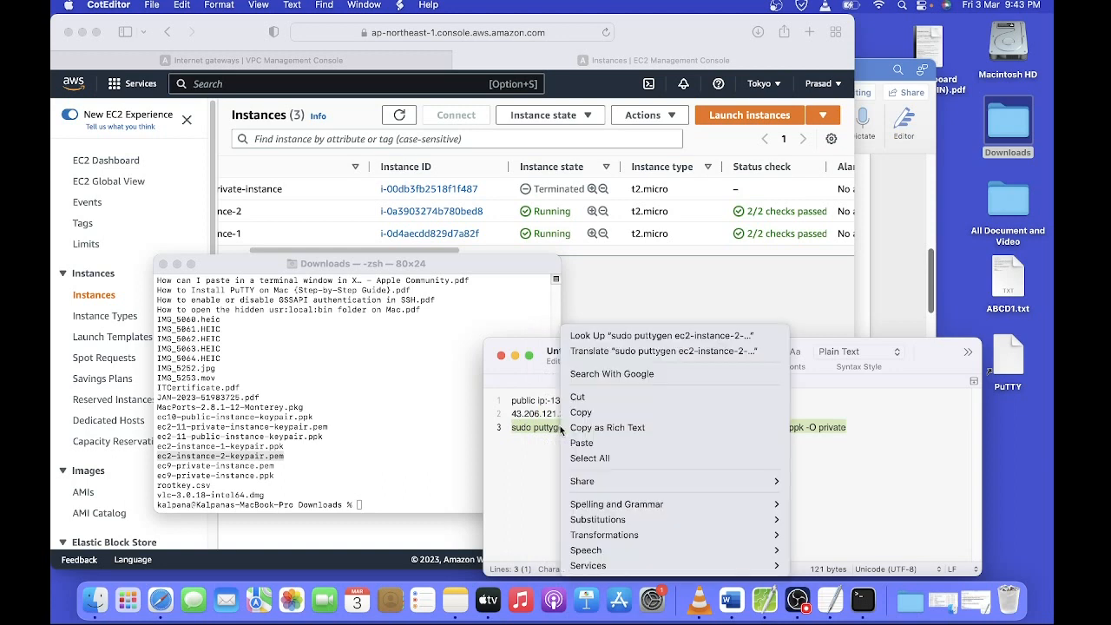
pyautogui.click(581, 413)
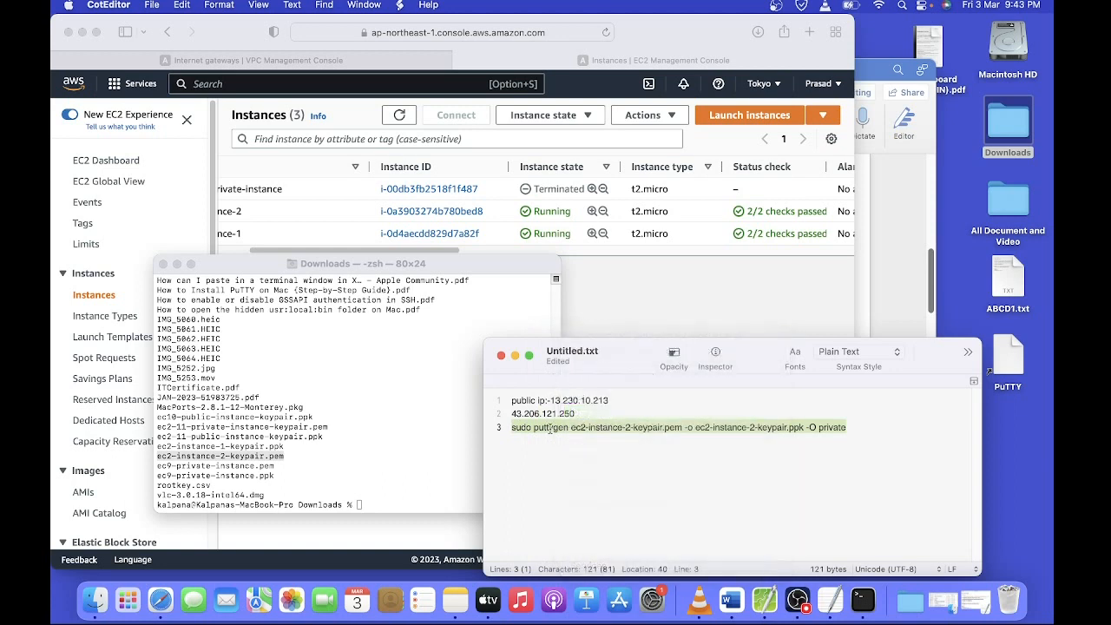
# - Paste the puttygen command at the Terminal prompt and widen the window to fit it
pyautogui.click(382, 502)
pyautogui.rightClick(380, 505)
pyautogui.click(402, 489)
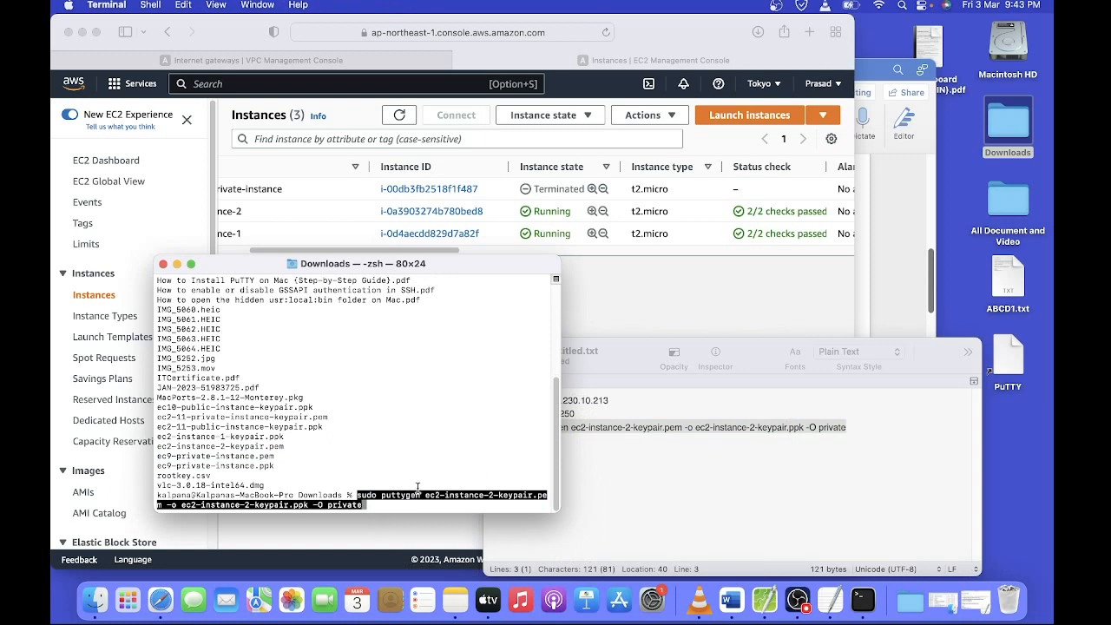
pyautogui.press('Right')
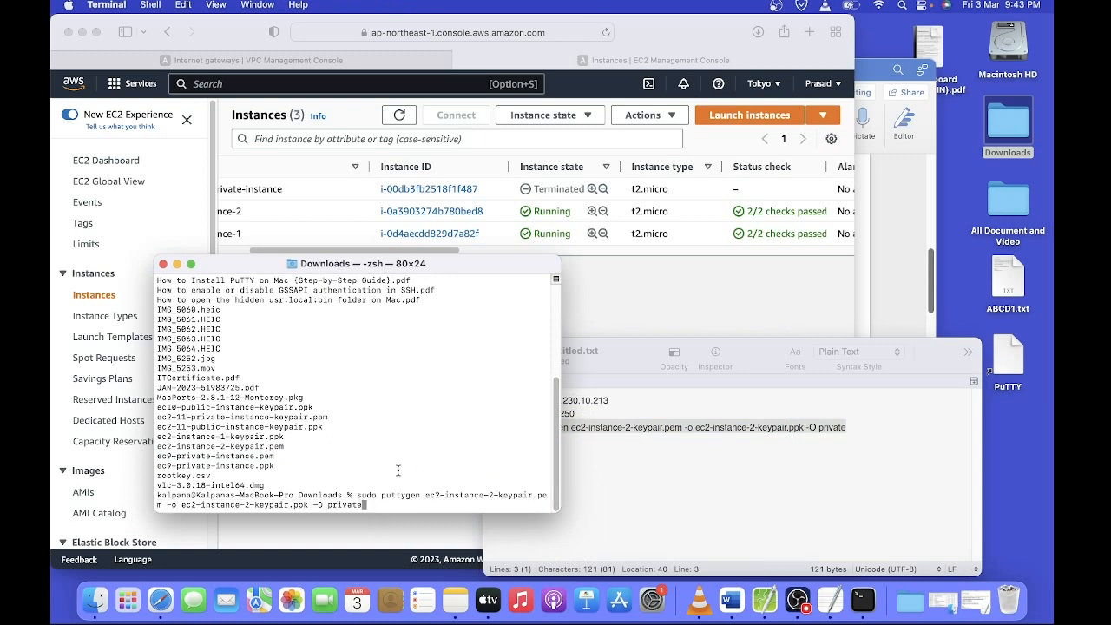
pyautogui.moveTo(560, 356); pyautogui.dragTo(848, 367)
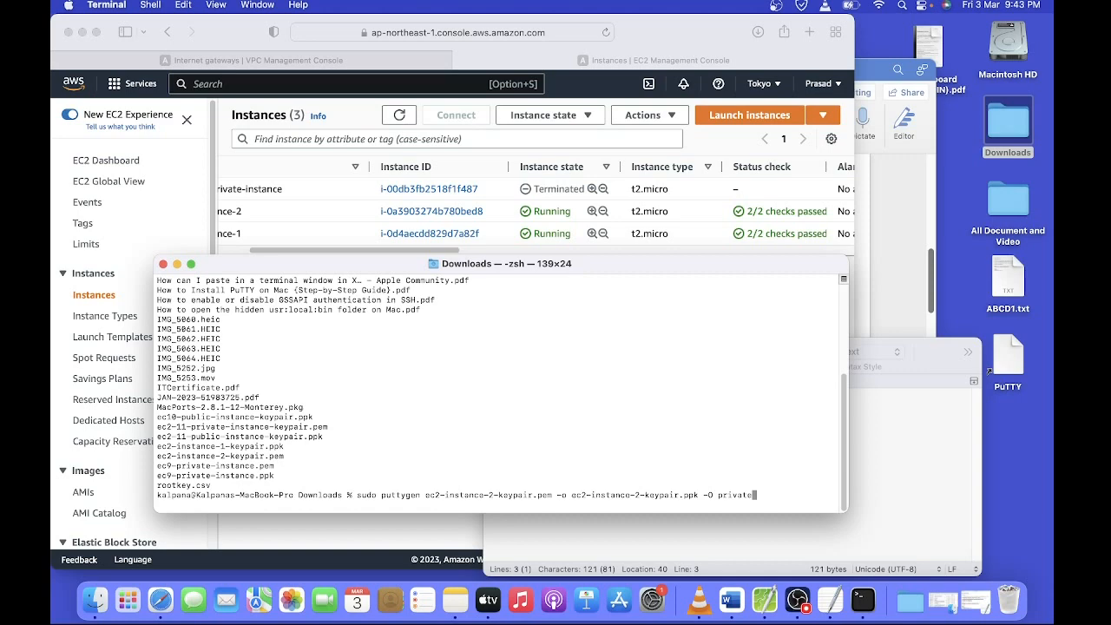
# - Open the Downloads folder in Finder showing recent files
pyautogui.click(1017, 123)
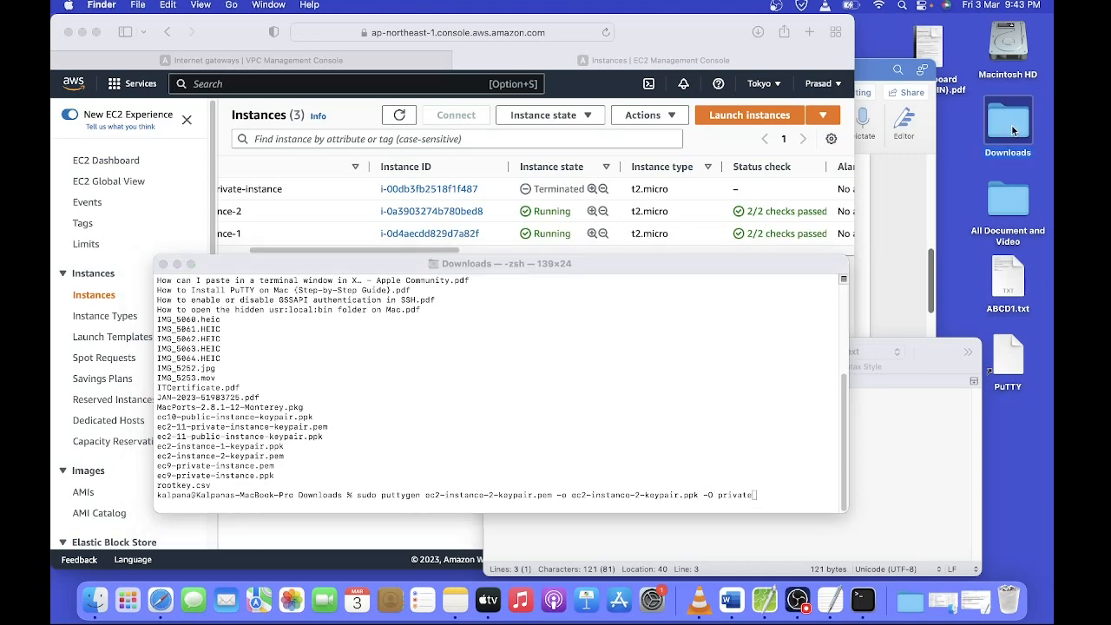
pyautogui.doubleClick(1010, 129)
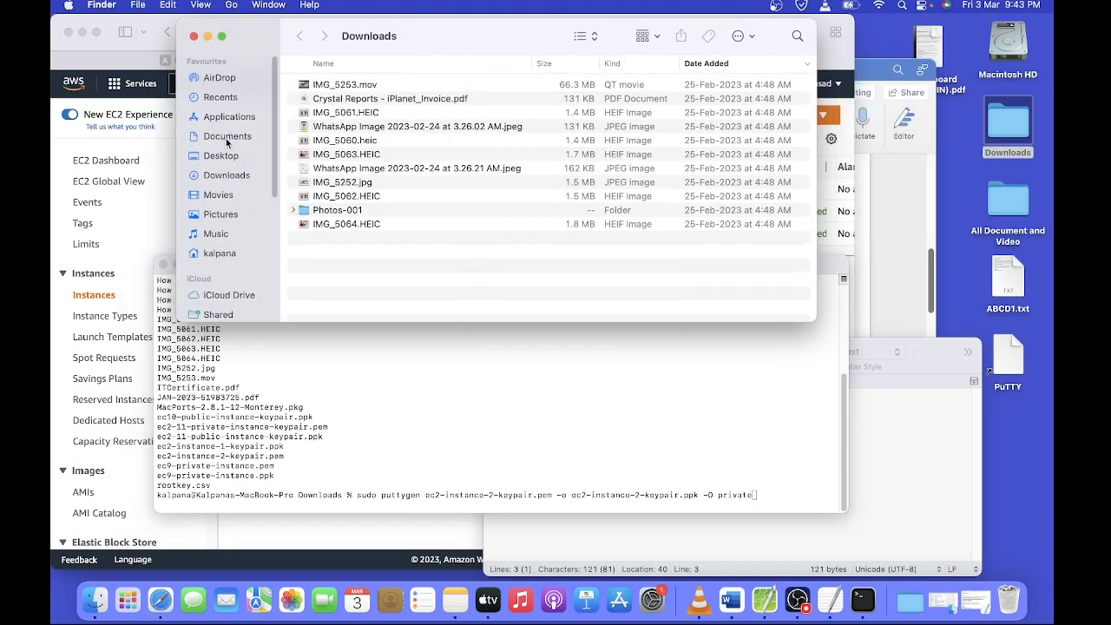
pyautogui.click(227, 176)
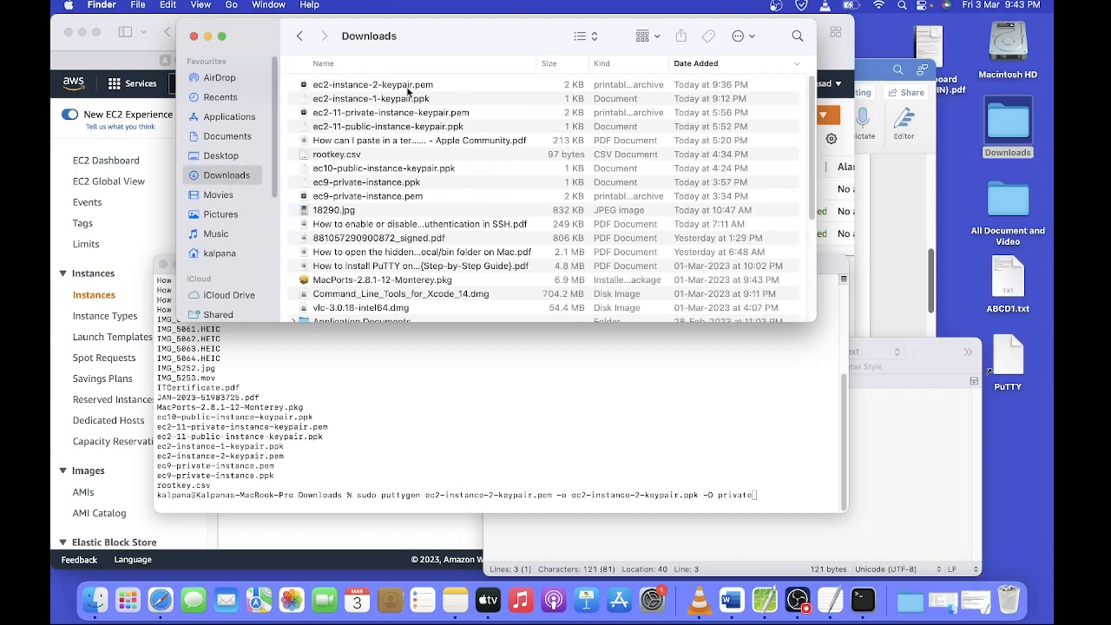
# - Run the puttygen conversion with the account password and select the new ec2-instance-2-keypair.ppk
pyautogui.click(777, 498)
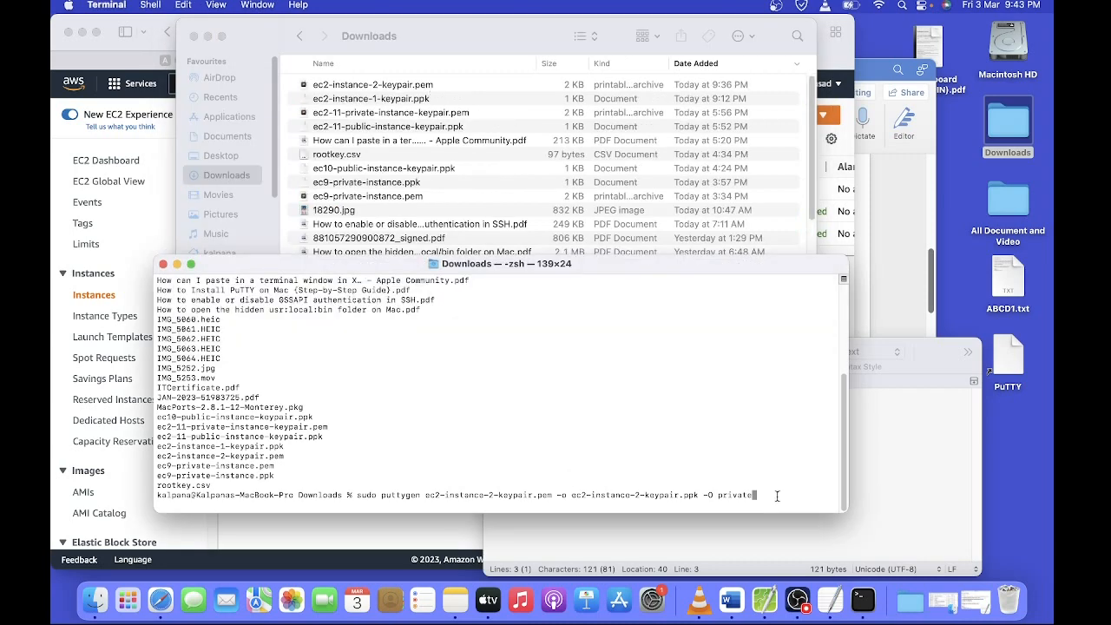
pyautogui.press('Return')
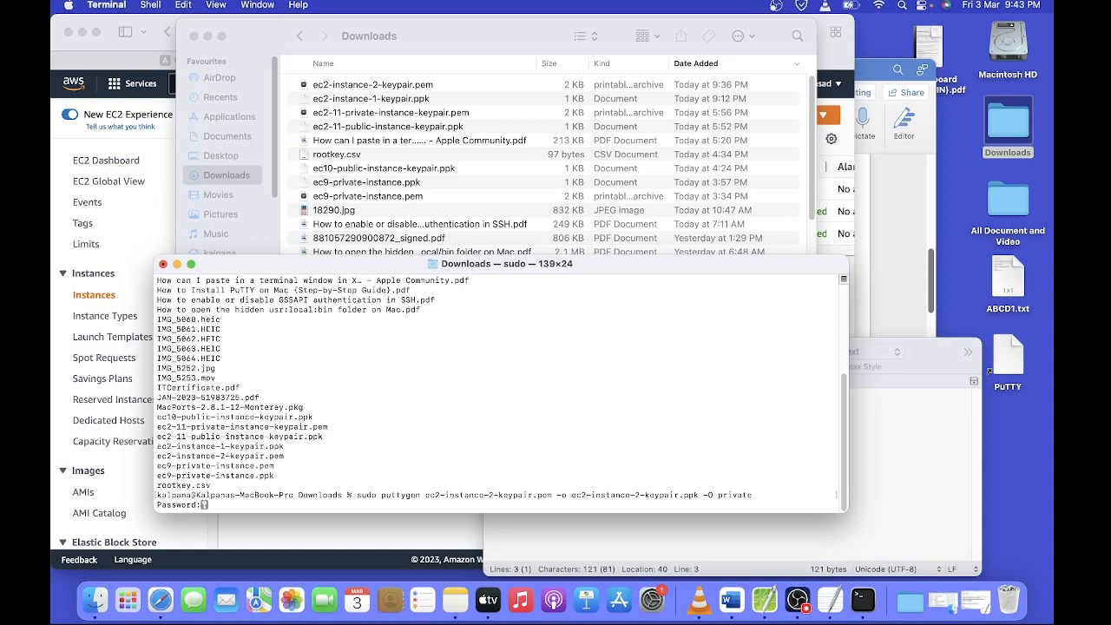
pyautogui.press('Return')
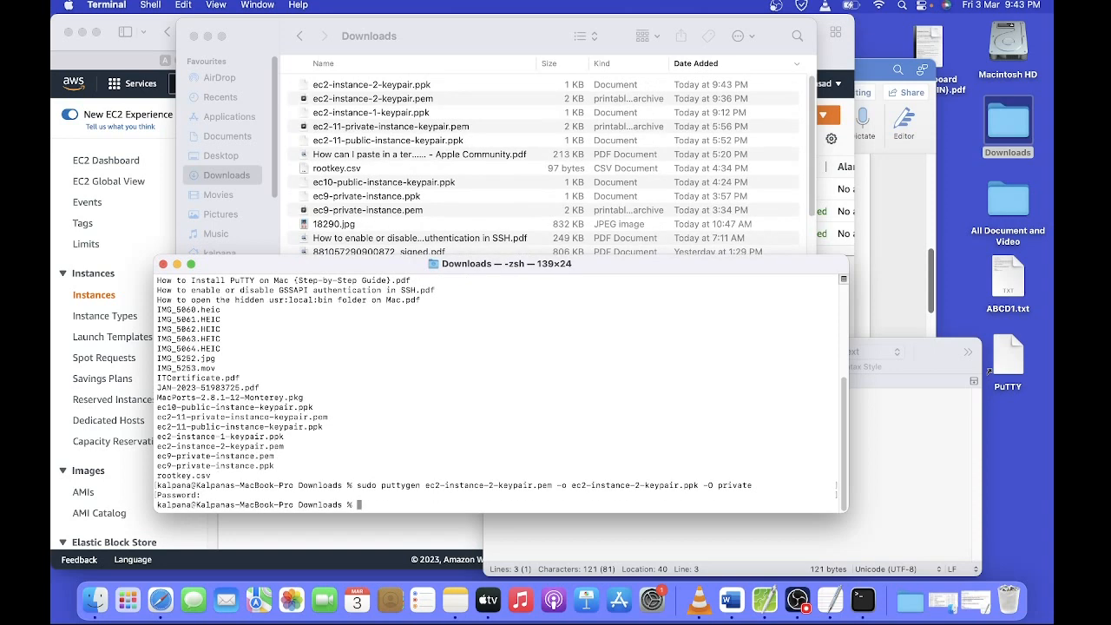
pyautogui.click(376, 87)
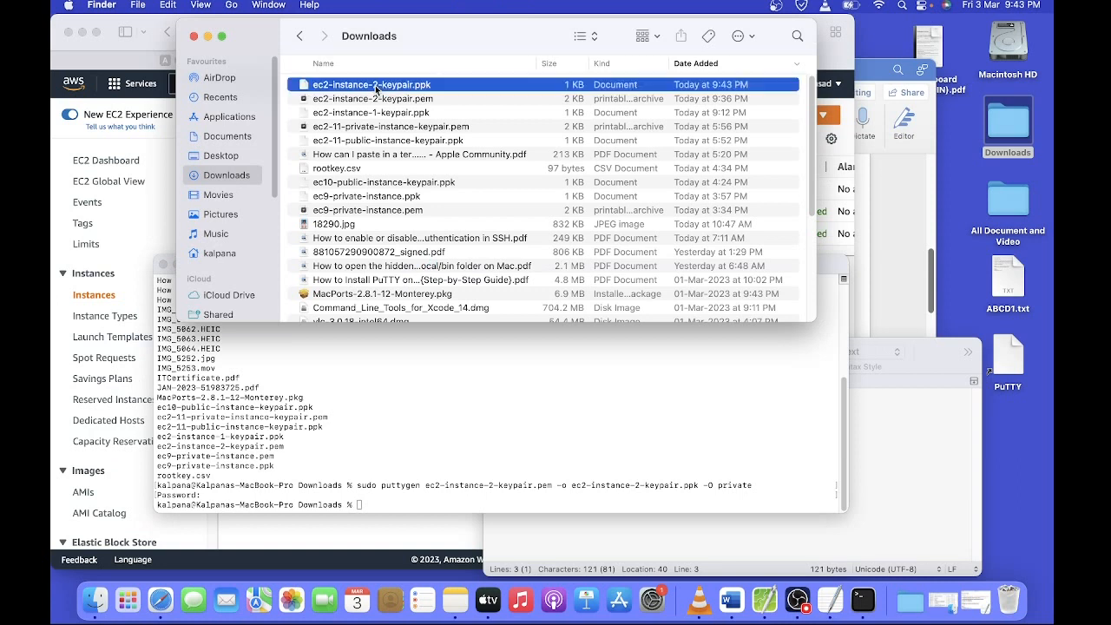
# - Launch PuTTY and go to the Connection > SSH > Auth settings
pyautogui.doubleClick(1009, 364)
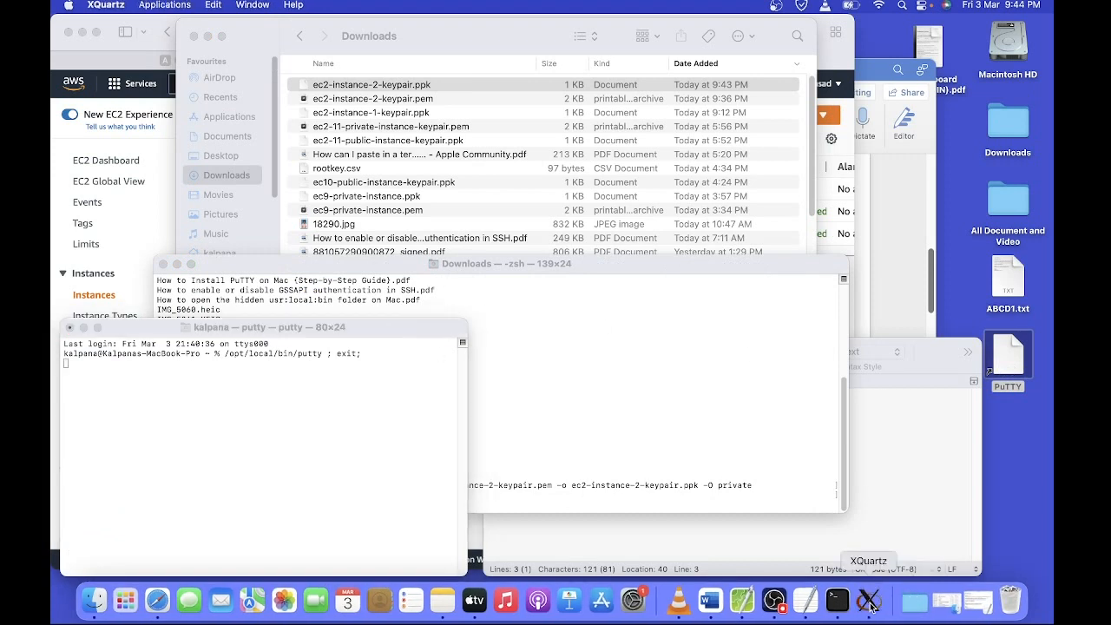
pyautogui.moveTo(568, 146); pyautogui.dragTo(801, 152)
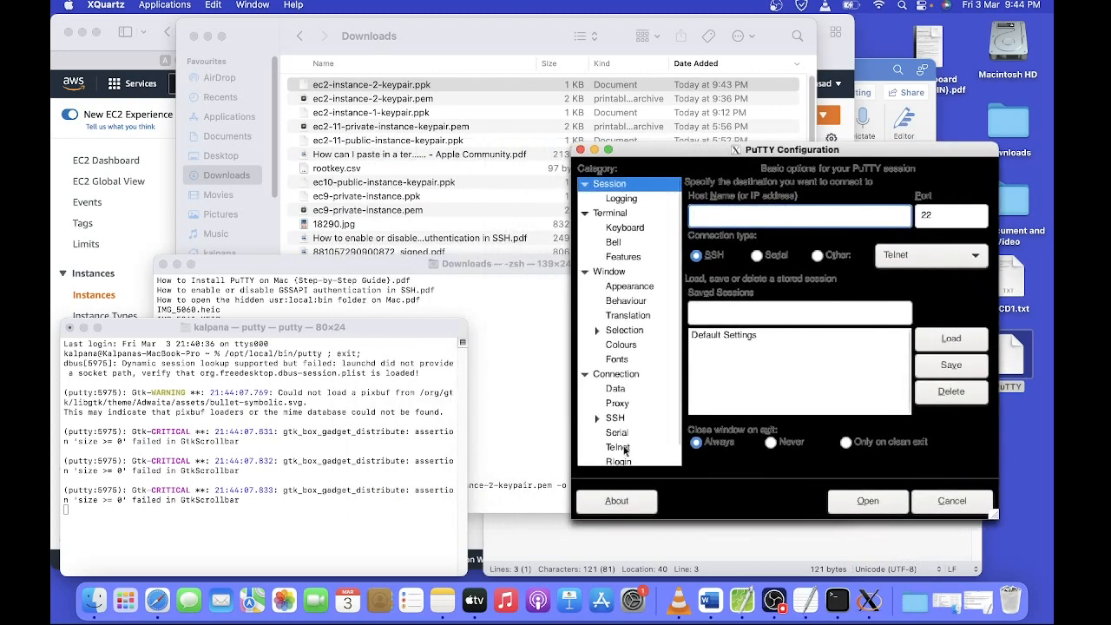
pyautogui.scroll(-2, 678, 339)
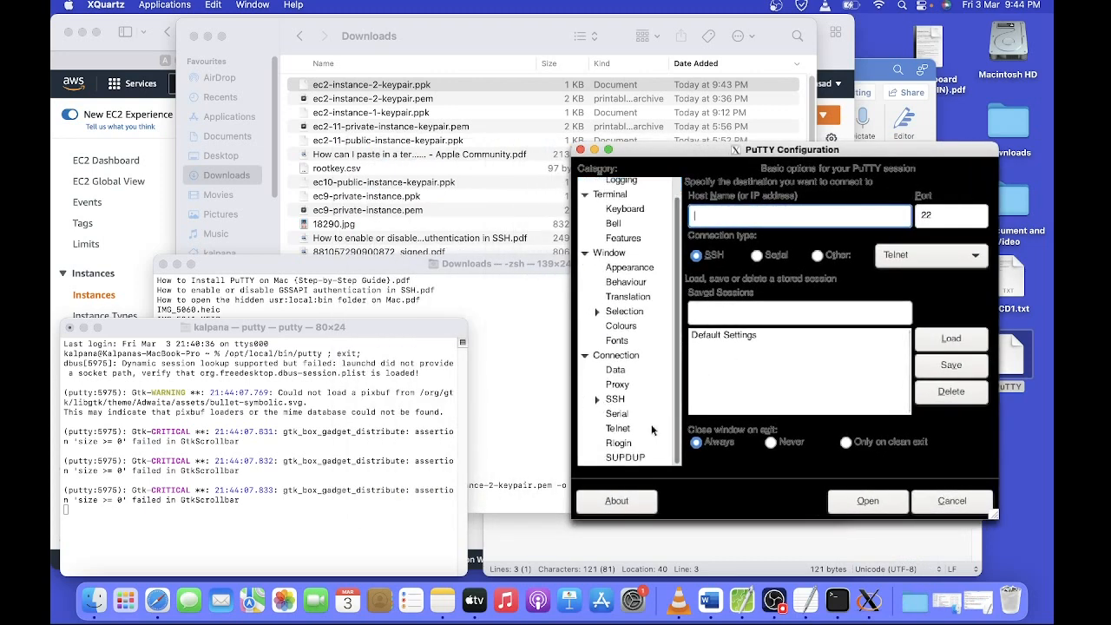
pyautogui.click(597, 400)
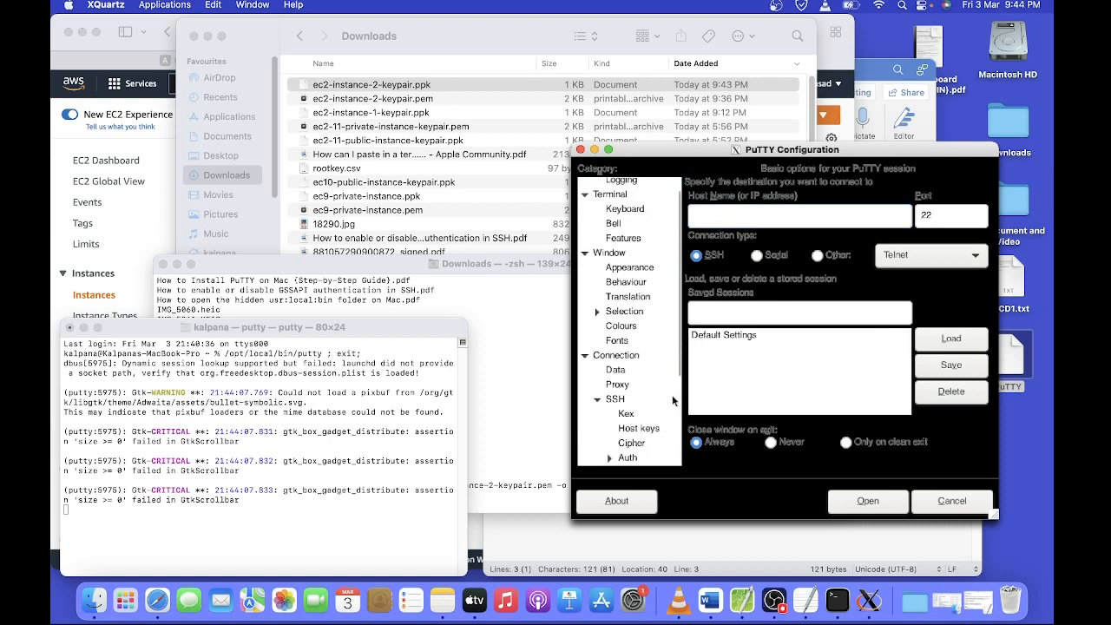
pyautogui.scroll(-5, 680, 430)
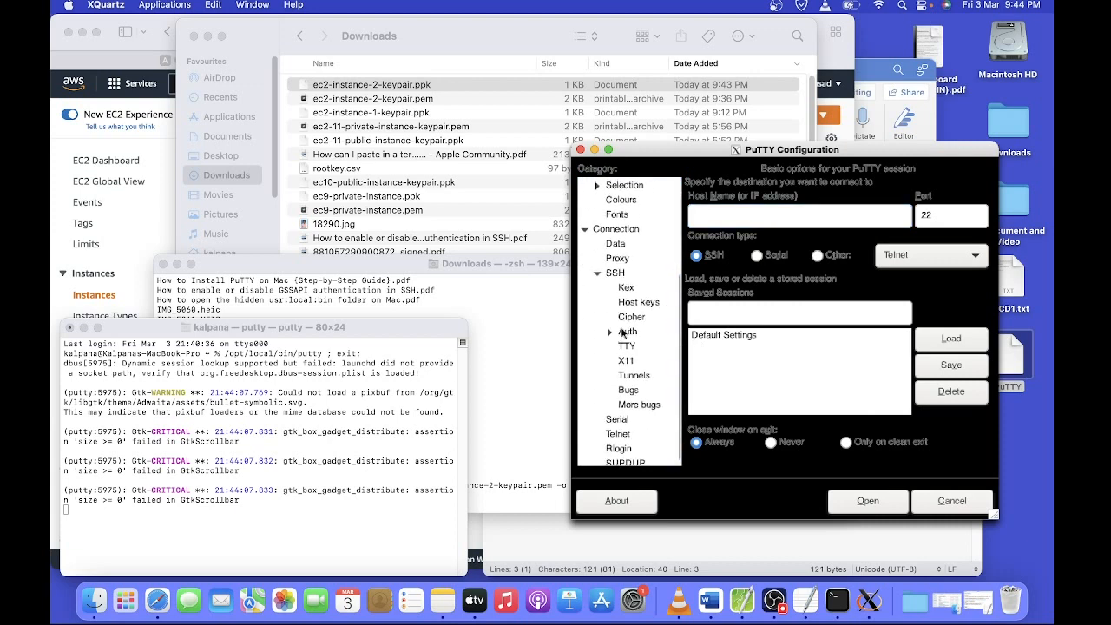
pyautogui.click(625, 333)
# - Select ec2-instance-2-keypair.ppk from Downloads as the private key file, then return to Session
pyautogui.click(944, 382)
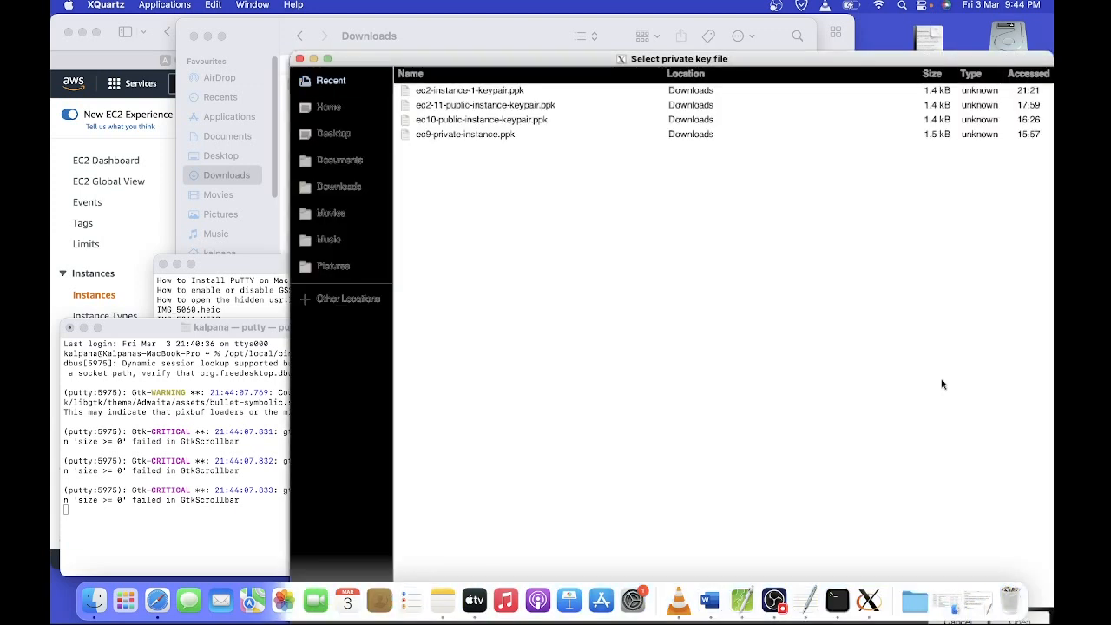
pyautogui.click(341, 192)
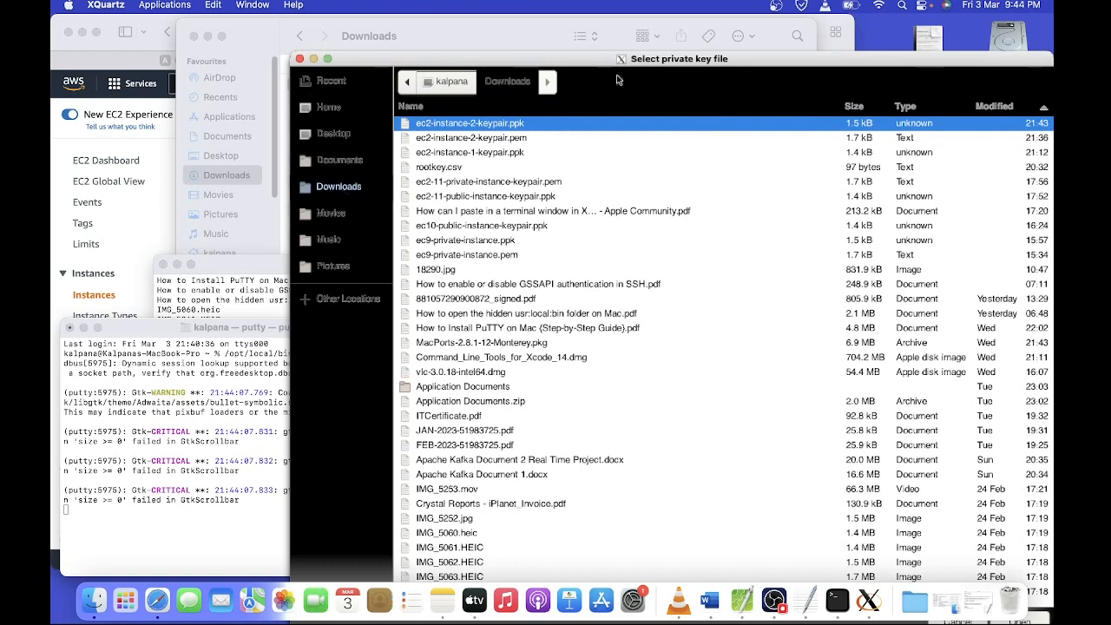
pyautogui.moveTo(768, 64); pyautogui.dragTo(791, 129)
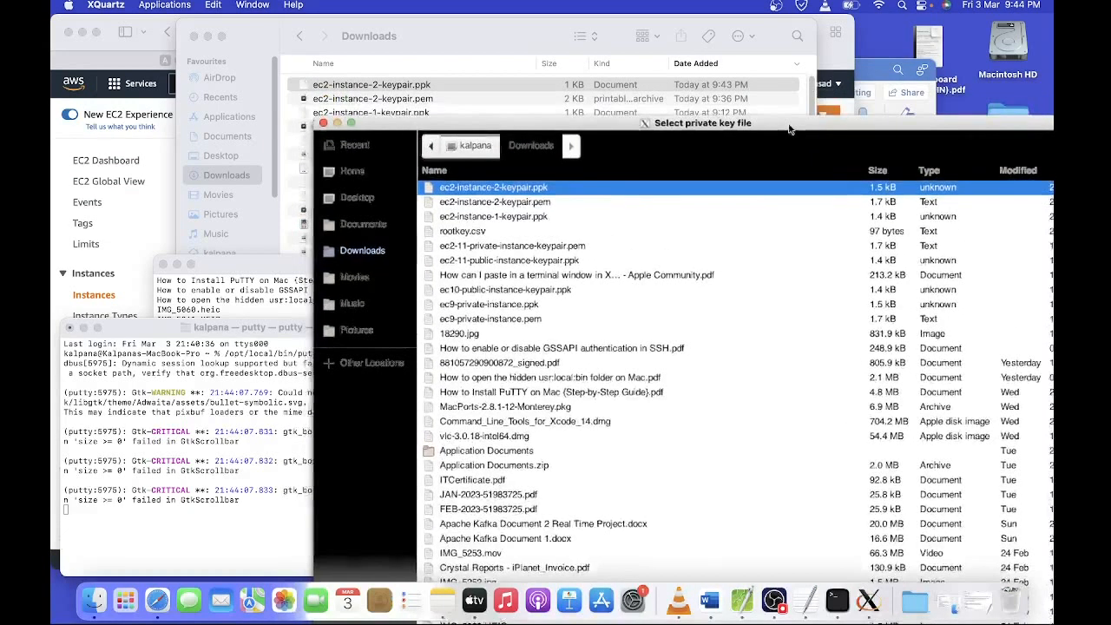
pyautogui.doubleClick(532, 191)
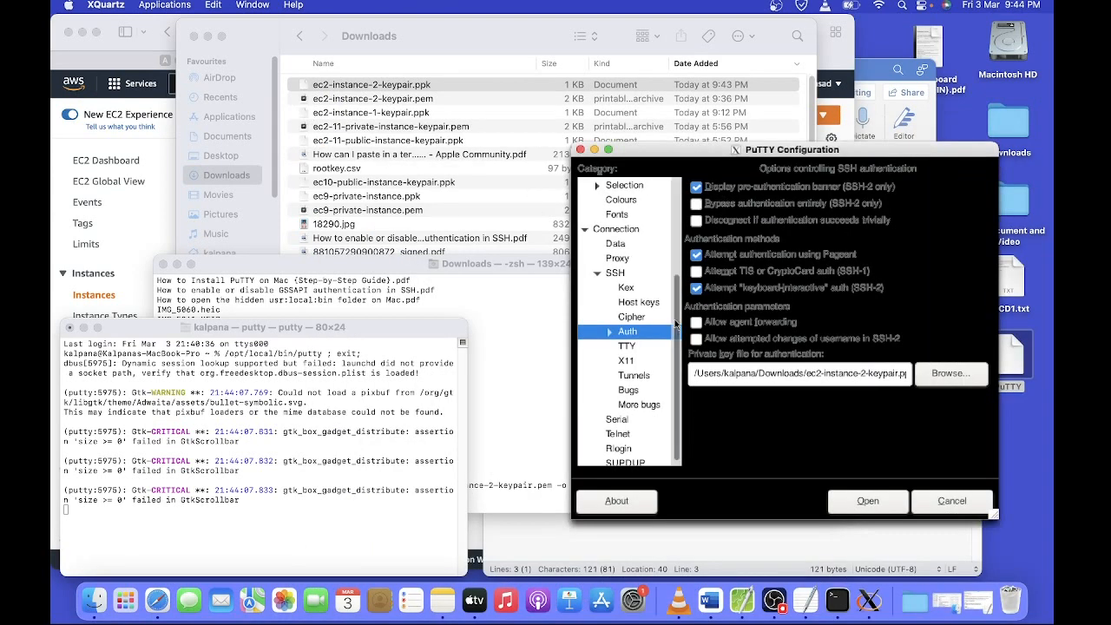
pyautogui.scroll(5, 677, 326)
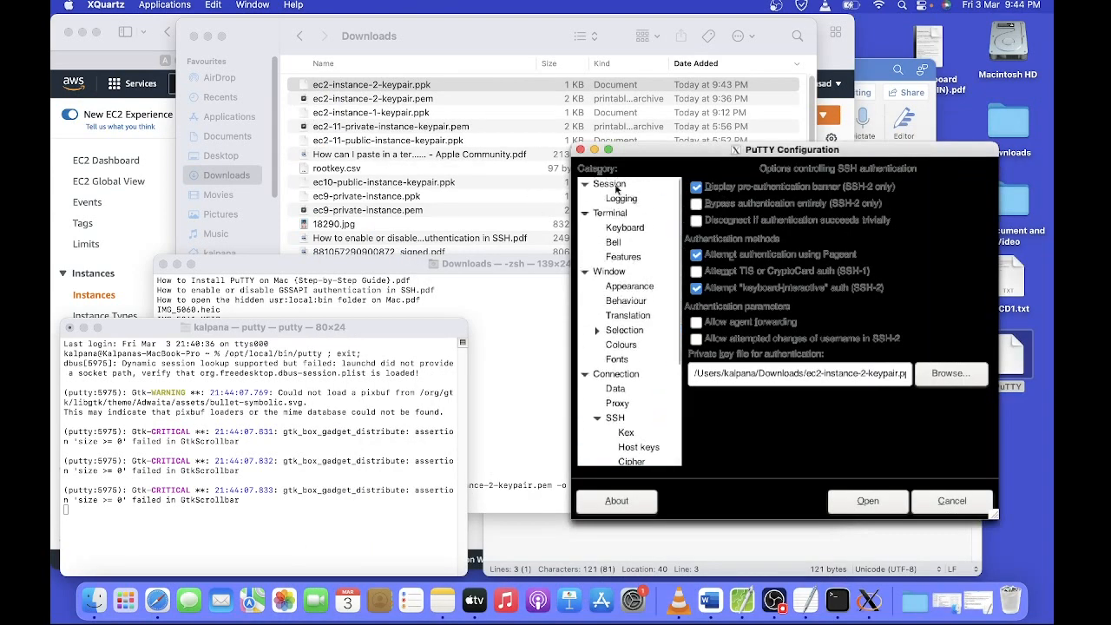
pyautogui.click(610, 184)
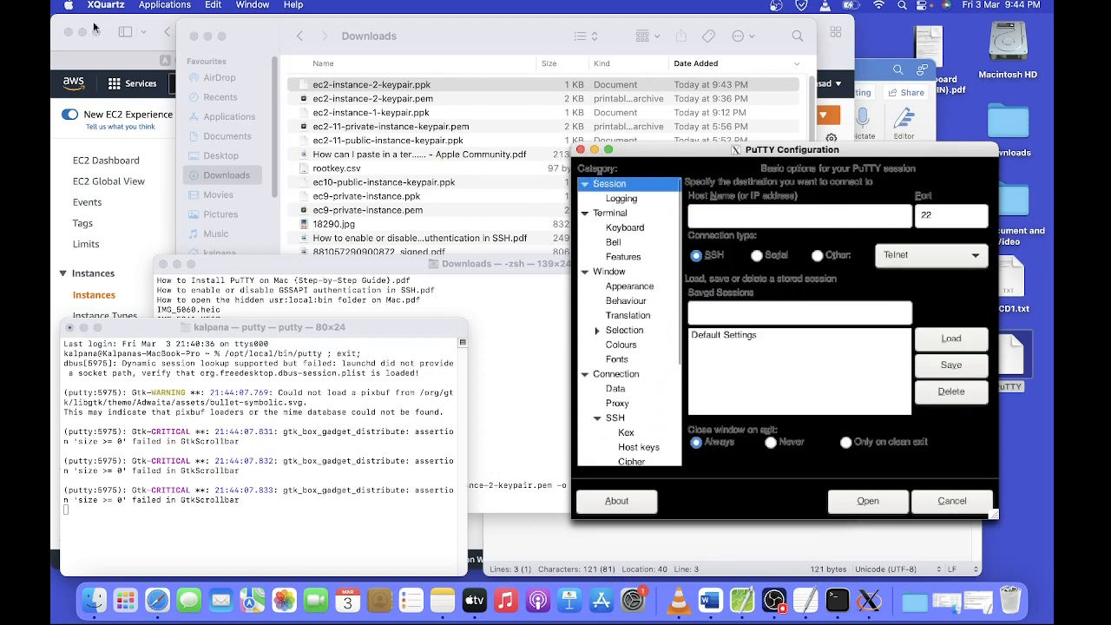
# - Copy ec2-instance-2's public IPv4 address 43.206.121.250 from its instance summary
pyautogui.click(103, 48)
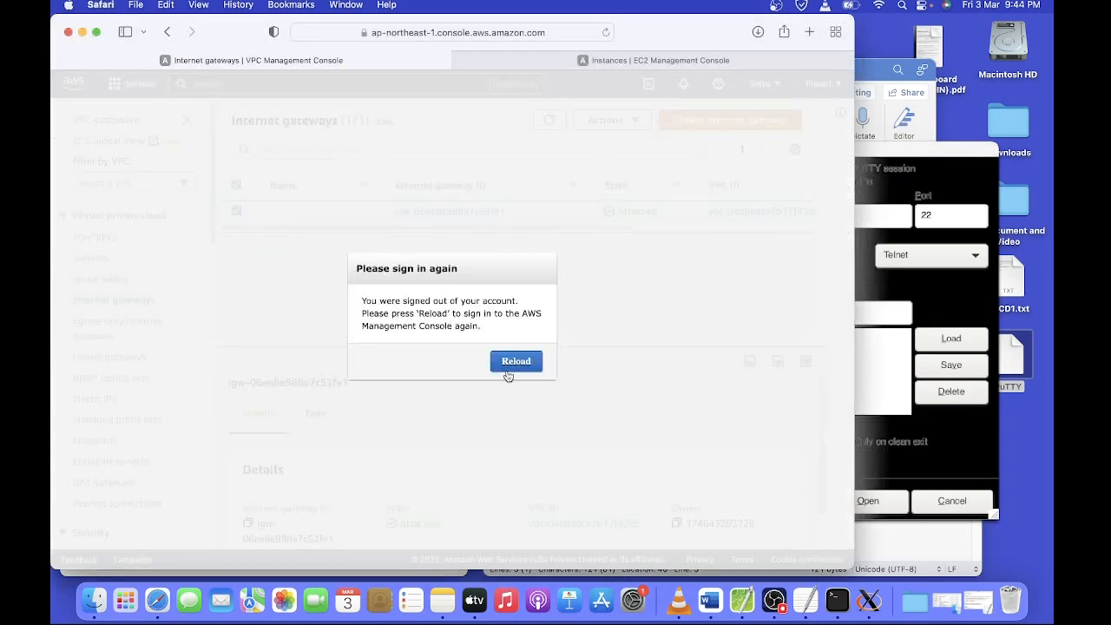
pyautogui.click(629, 60)
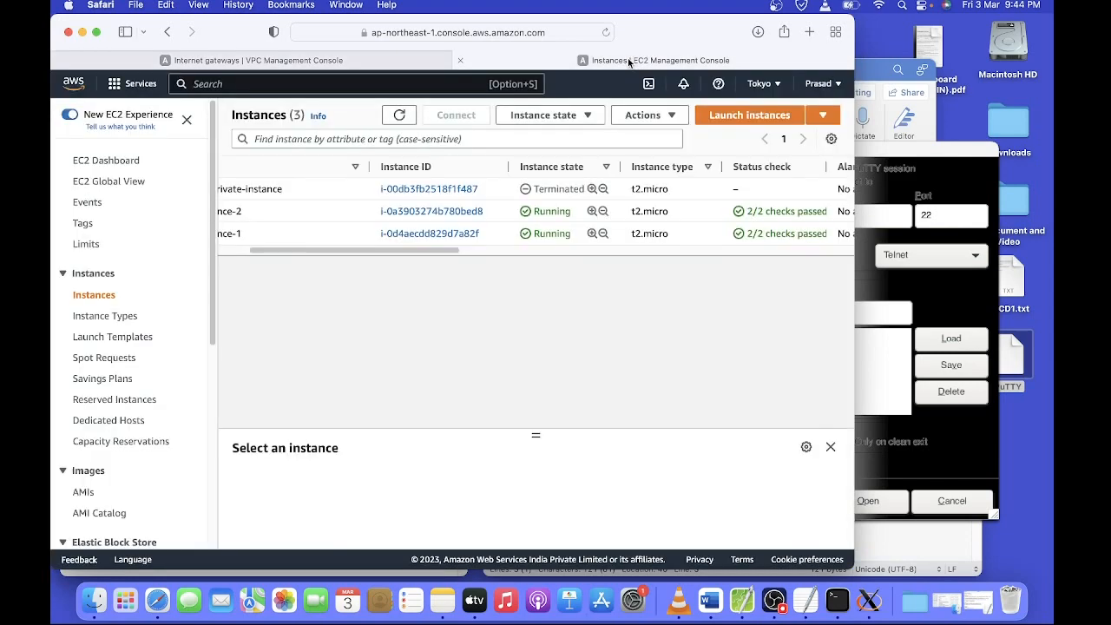
pyautogui.moveTo(399, 249); pyautogui.dragTo(283, 235)
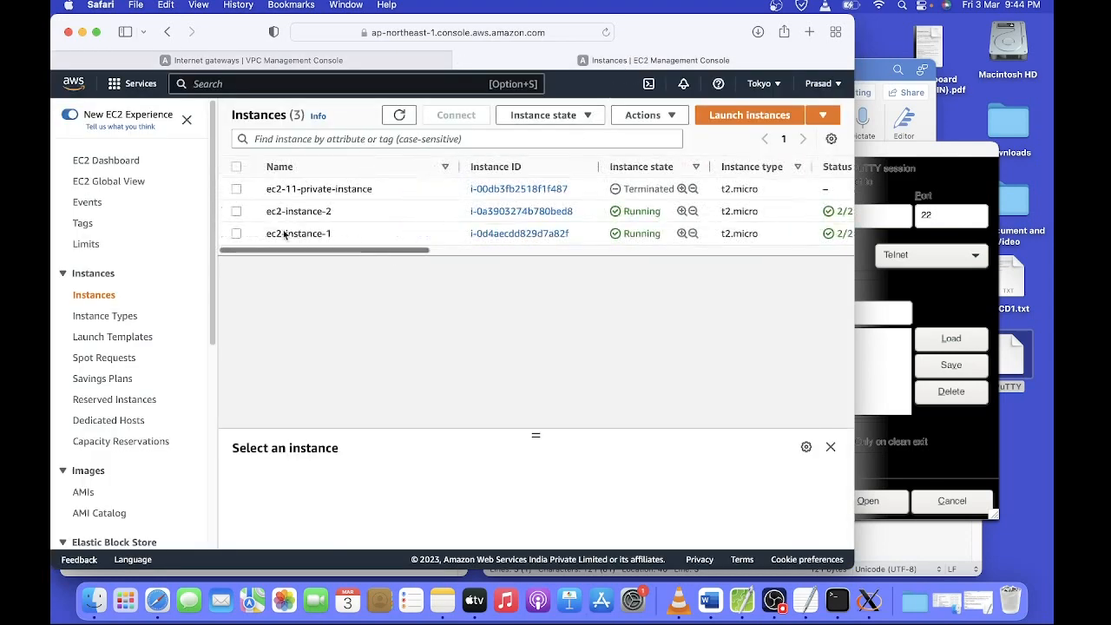
pyautogui.click(518, 212)
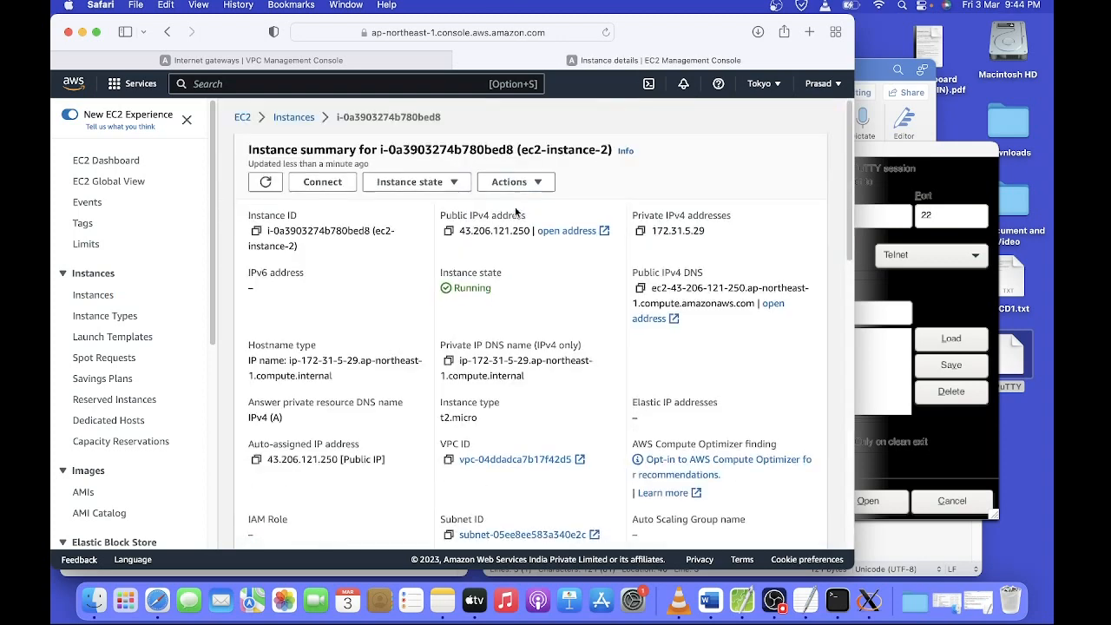
pyautogui.click(449, 232)
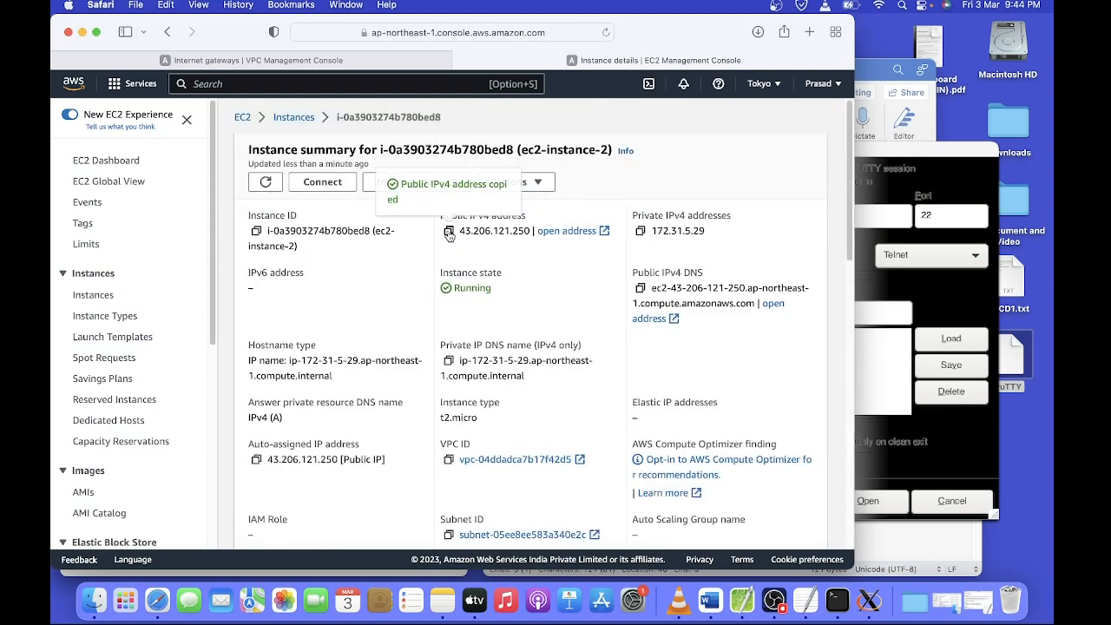
# - Paste 43.206.121.250 as PuTTY's host name, connect, and accept the server's host key
pyautogui.click(879, 293)
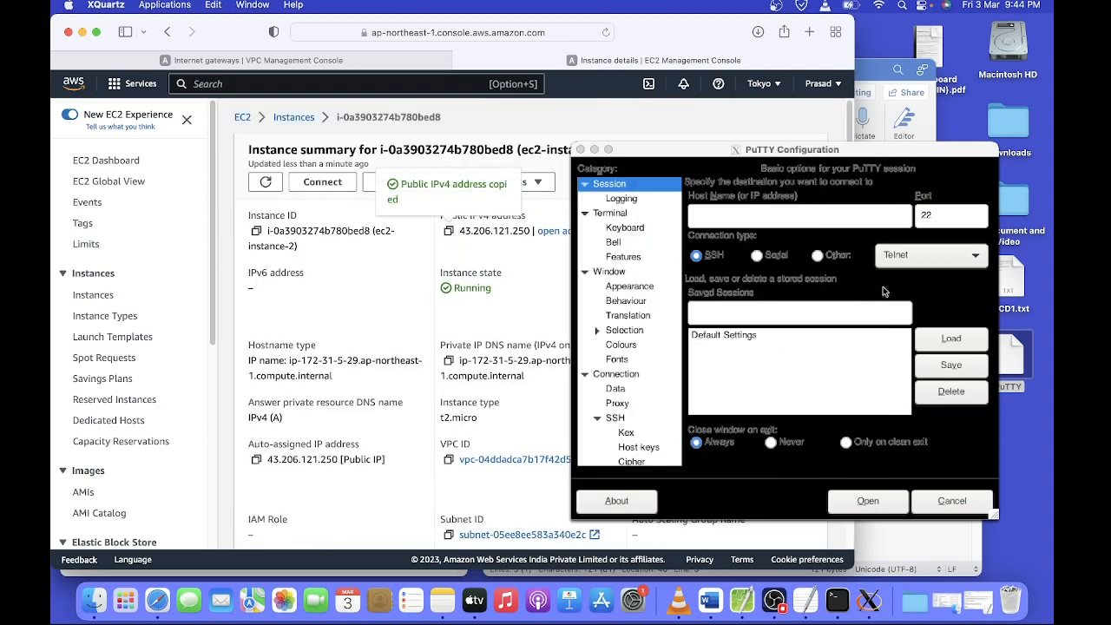
pyautogui.click(712, 212)
pyautogui.rightClick(712, 213)
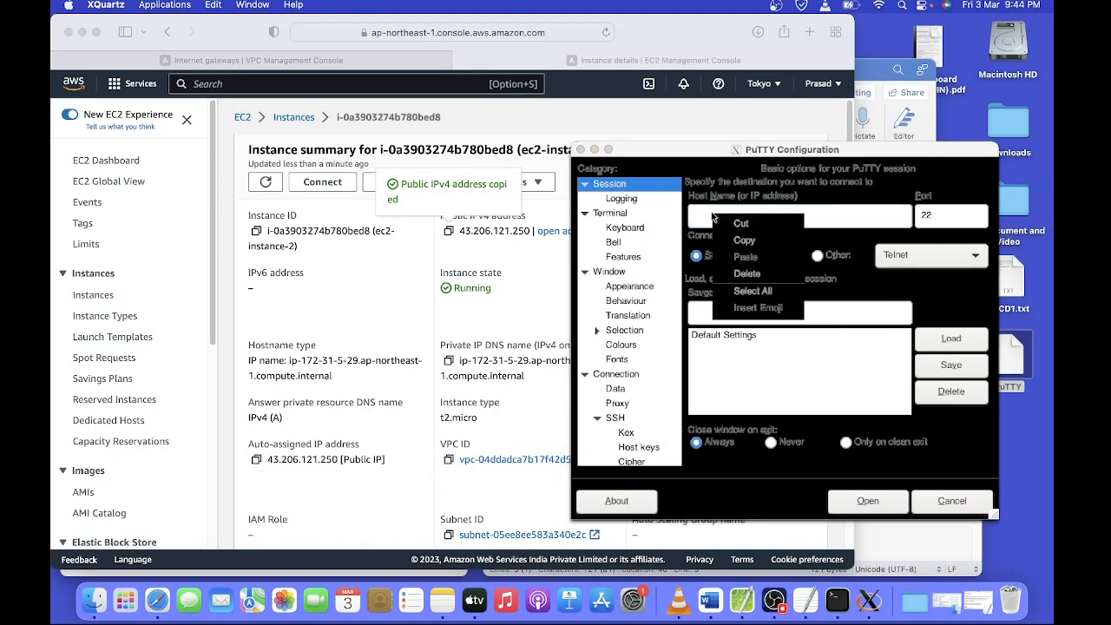
pyautogui.click(748, 259)
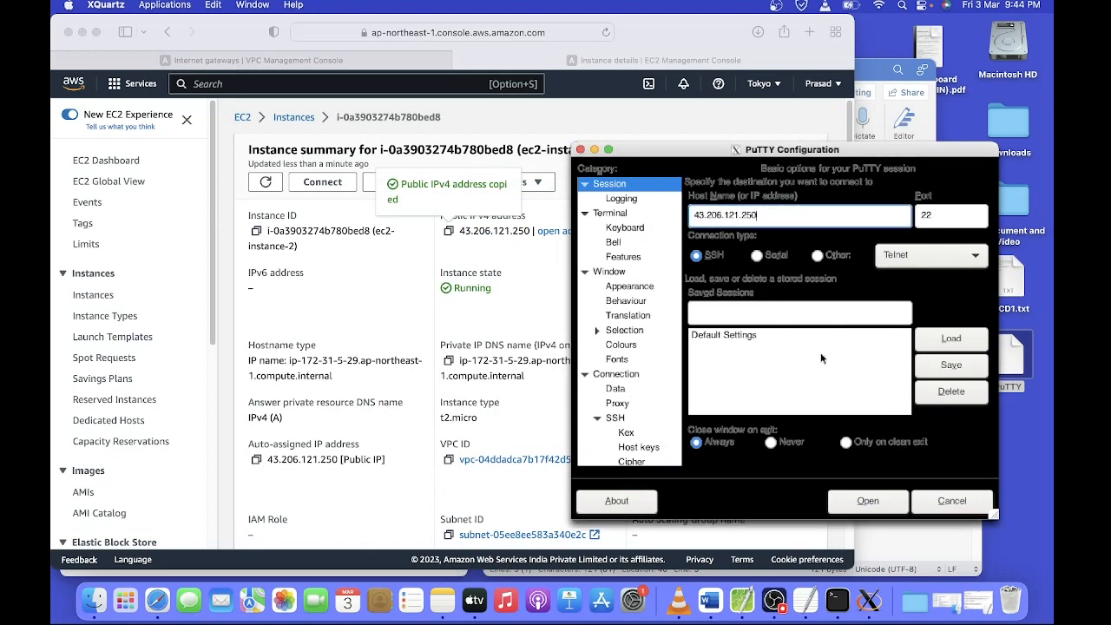
pyautogui.click(870, 502)
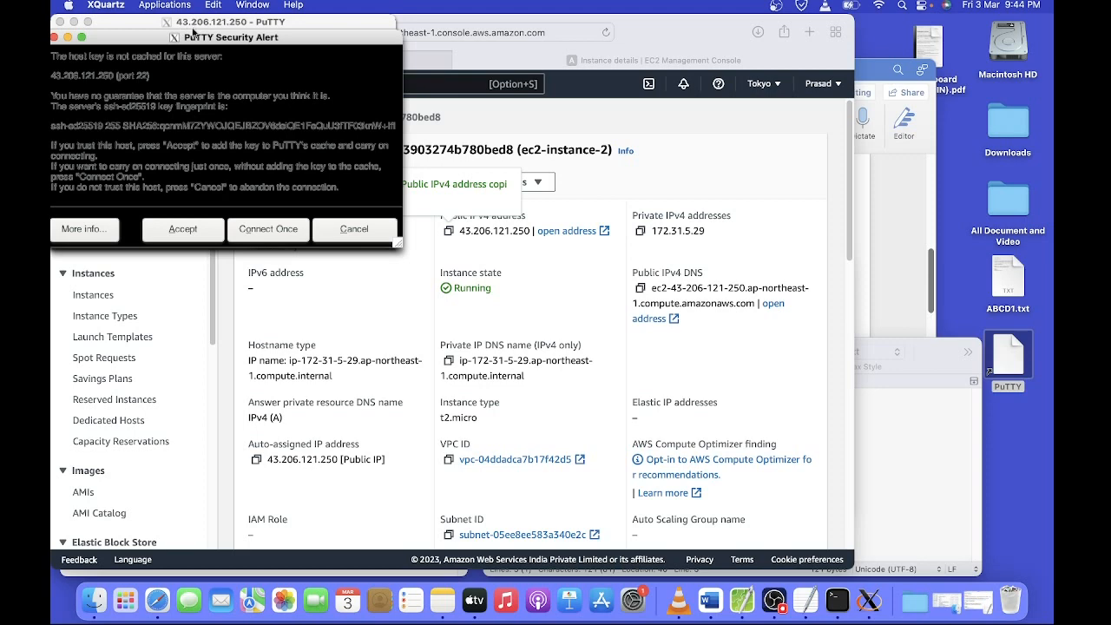
pyautogui.moveTo(192, 42); pyautogui.dragTo(503, 128)
pyautogui.click(493, 316)
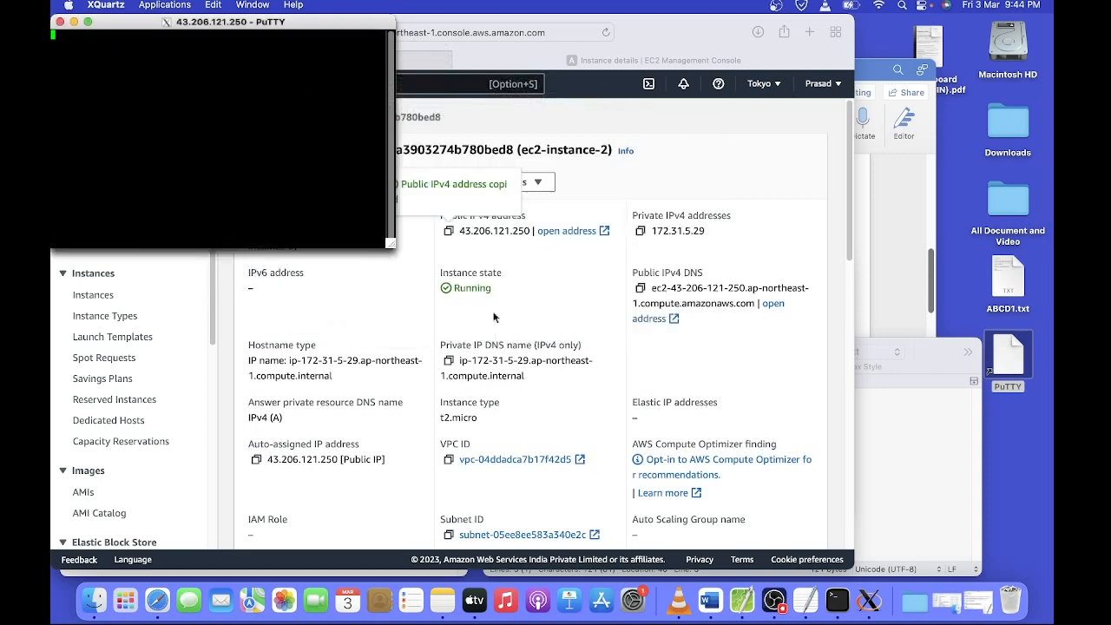
pyautogui.moveTo(201, 24); pyautogui.dragTo(587, 200)
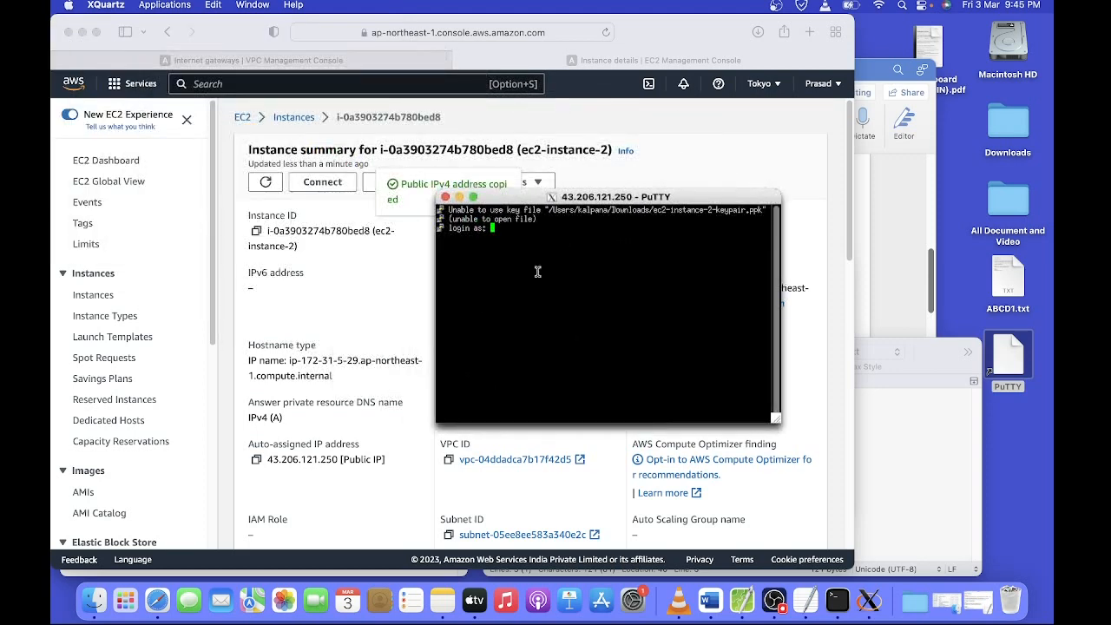
# - Log in as ec2-user and capture the resulting authentication-error PuTTY window to the clipboard
pyautogui.write('ec2-user')
pyautogui.press('Return')
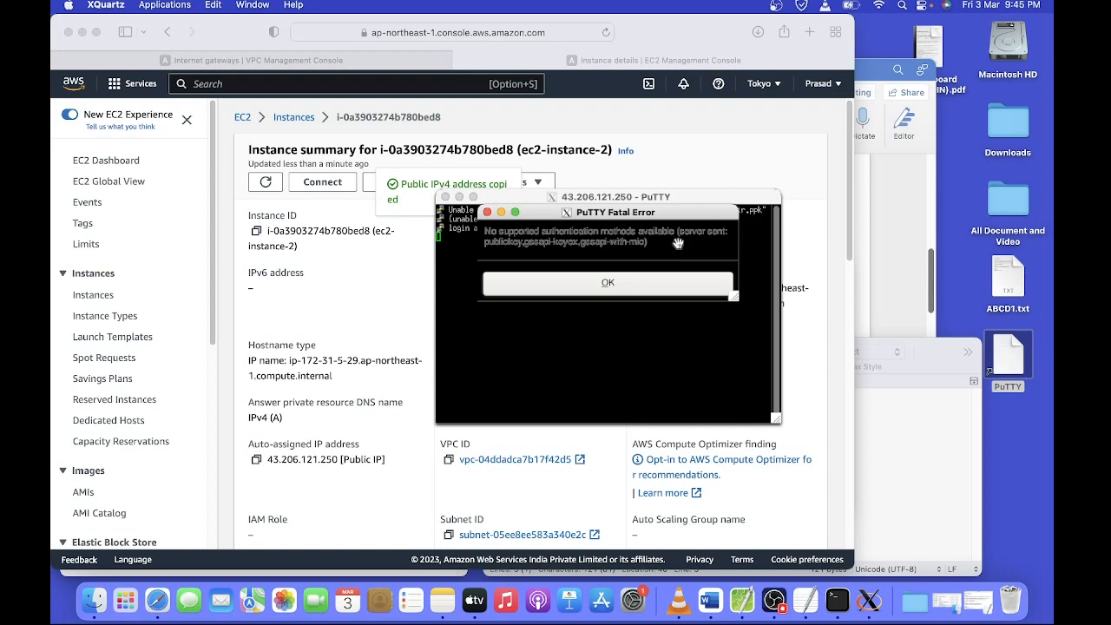
pyautogui.press('super+shift+5')
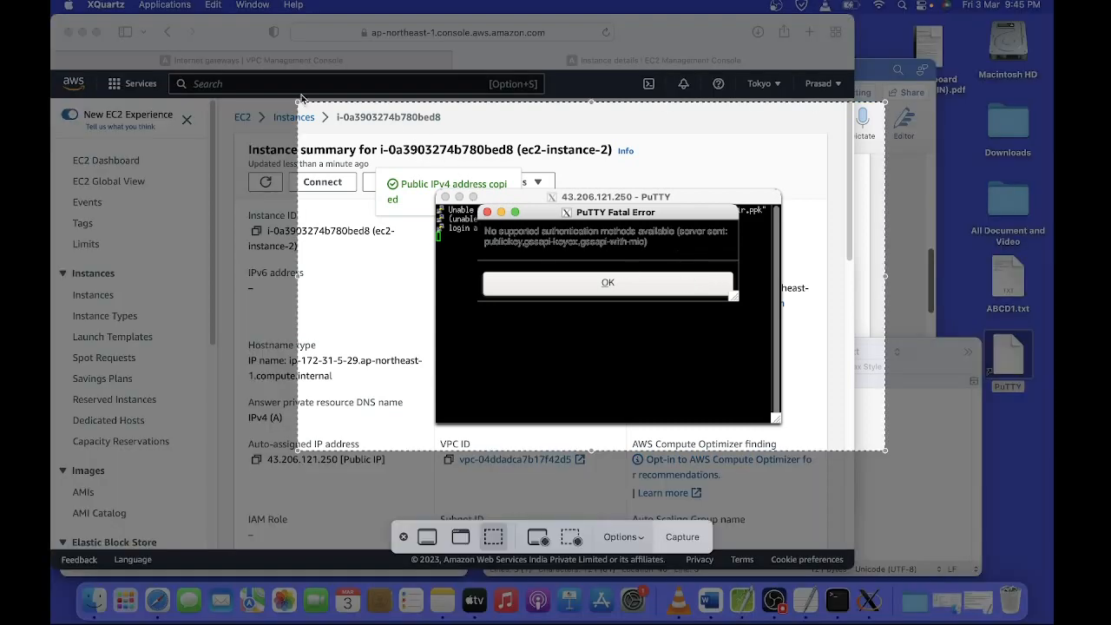
pyautogui.moveTo(297, 101); pyautogui.dragTo(428, 187)
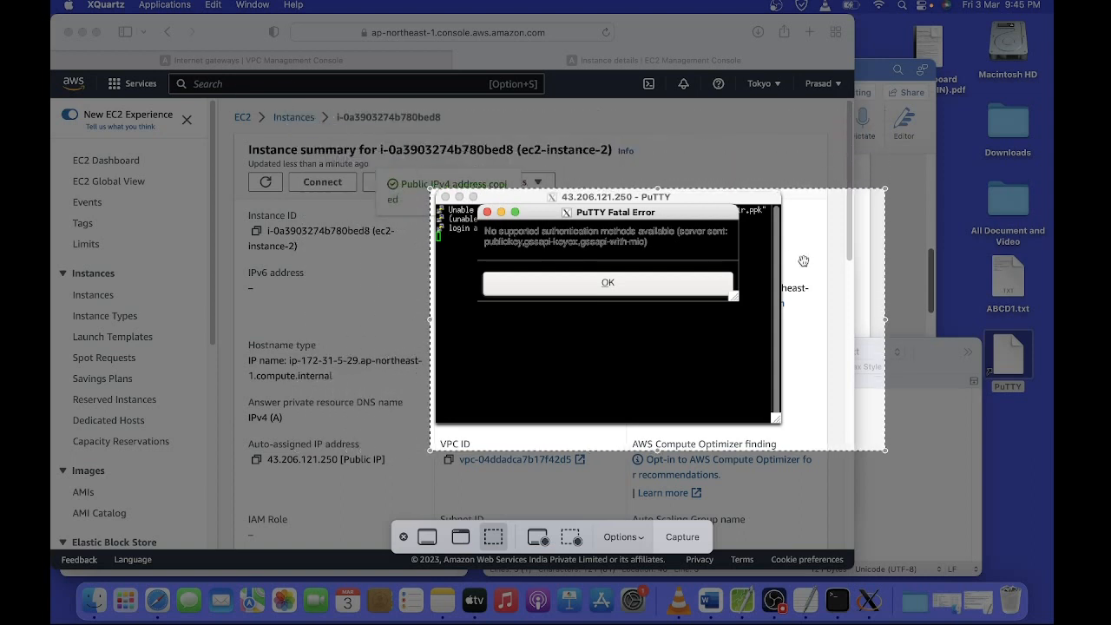
pyautogui.moveTo(885, 190); pyautogui.dragTo(784, 188)
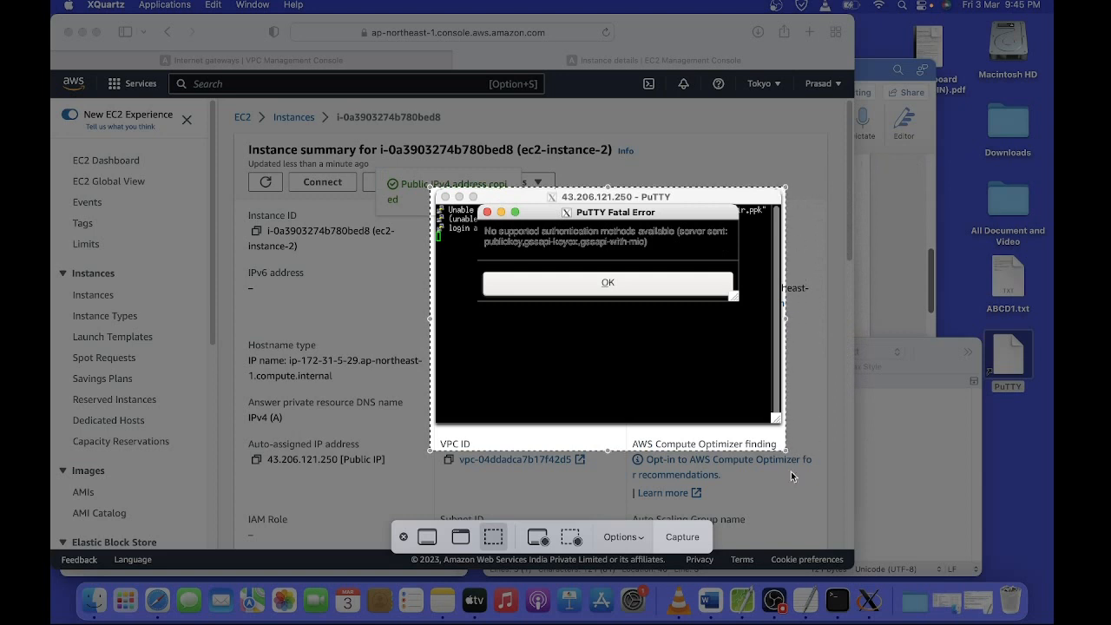
pyautogui.moveTo(785, 453); pyautogui.dragTo(784, 429)
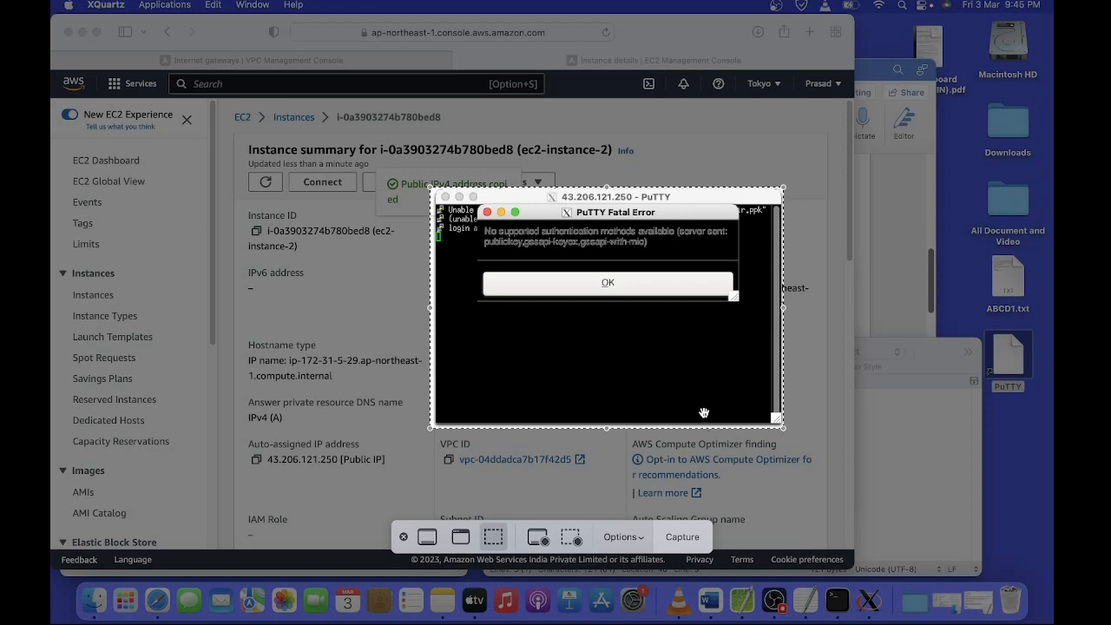
pyautogui.press('super+c')
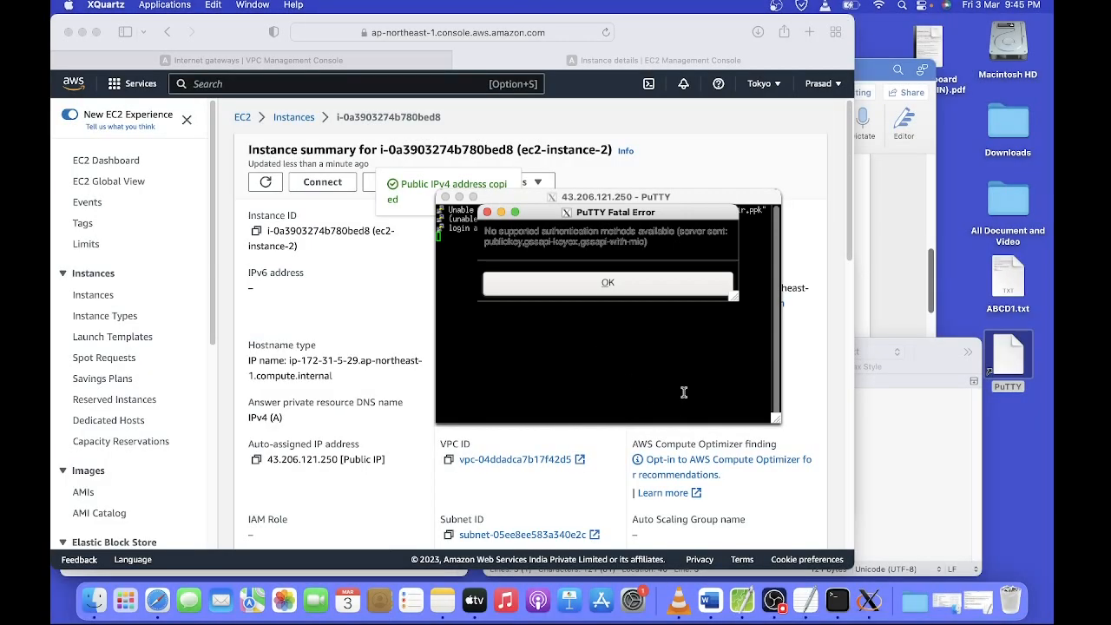
pyautogui.click(708, 602)
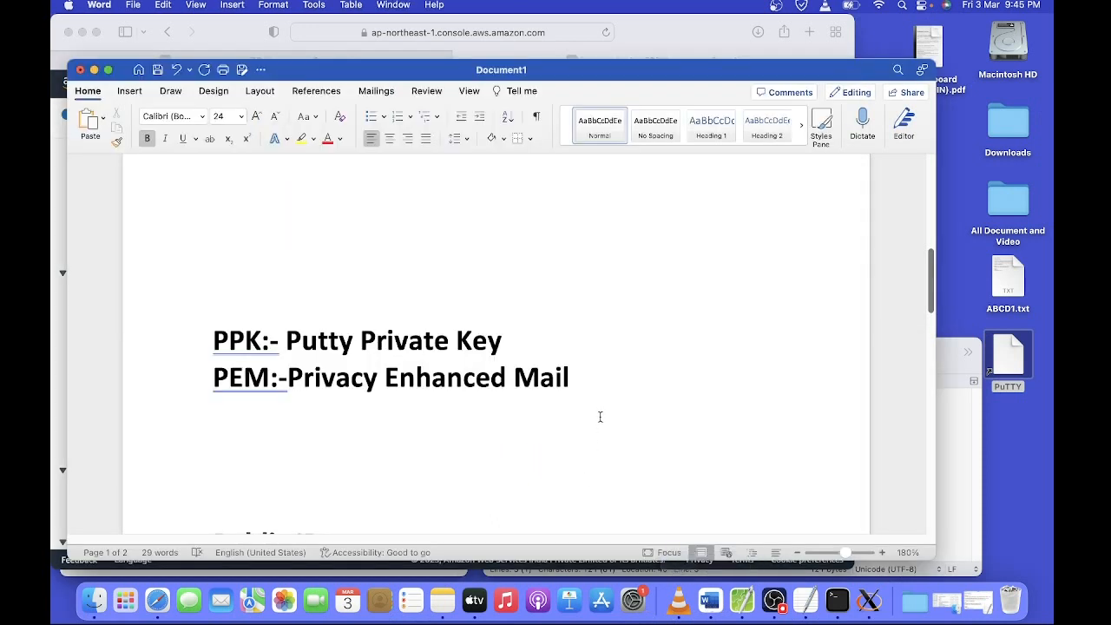
# - Paste the PuTTY error screenshot into the Word document below the PEM line
pyautogui.press('Return')
pyautogui.press('Return')
pyautogui.press('Return')
pyautogui.press('super+v')
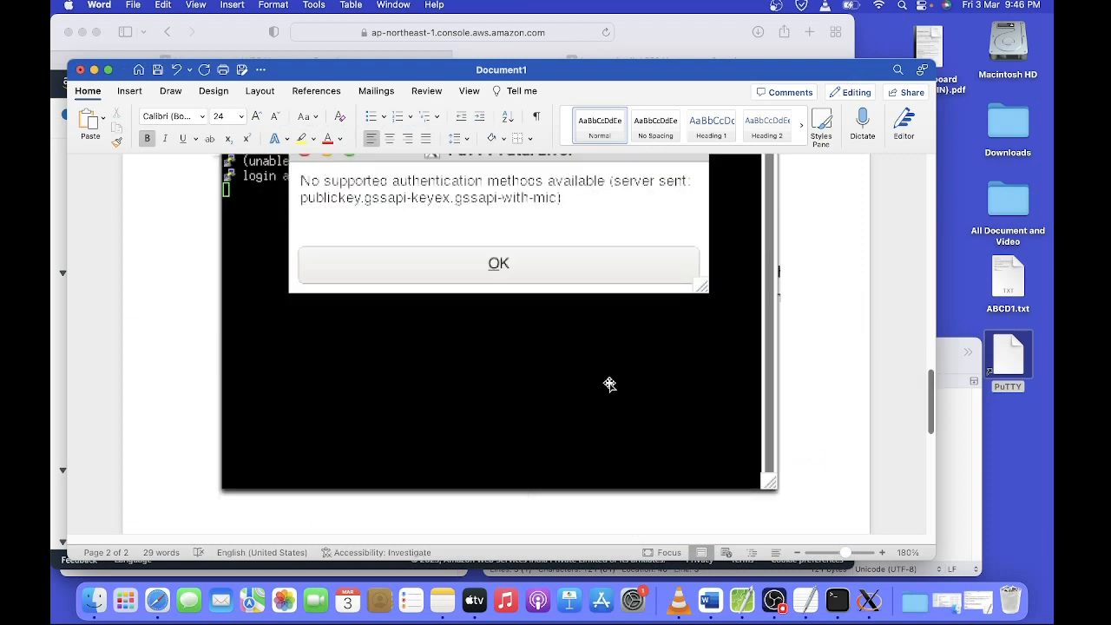
pyautogui.moveTo(930, 397)
pyautogui.mouseDown()
pyautogui.moveTo(929, 369)
pyautogui.moveTo(931, 401)
pyautogui.moveTo(930, 380)
pyautogui.mouseUp()
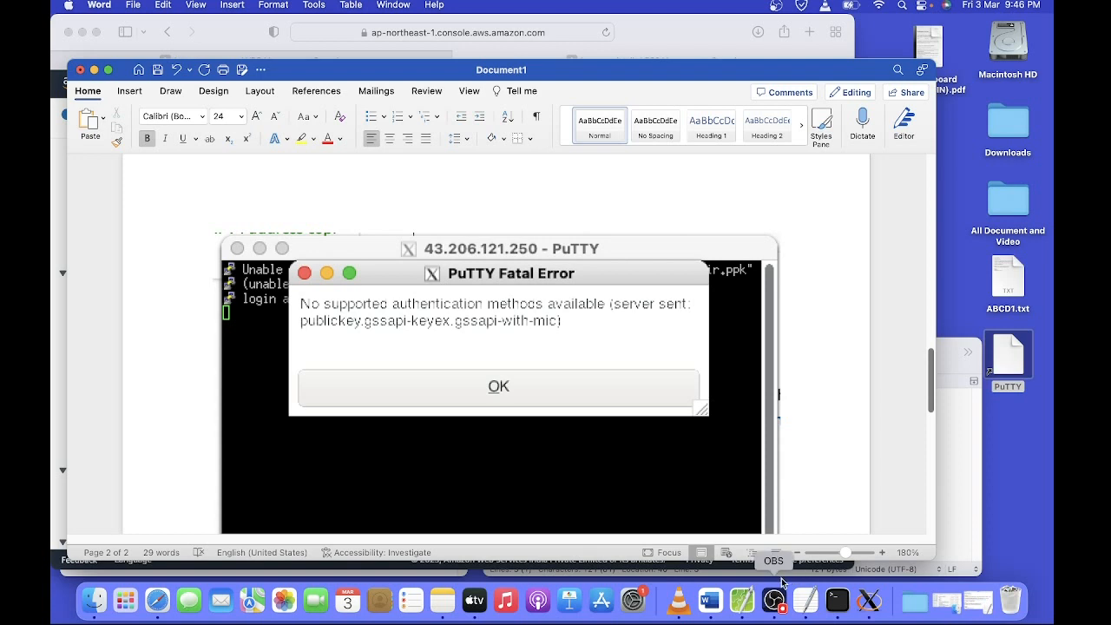
# - Select the puttygen conversion command in the Downloads Terminal window, then return to Safari
pyautogui.click(839, 601)
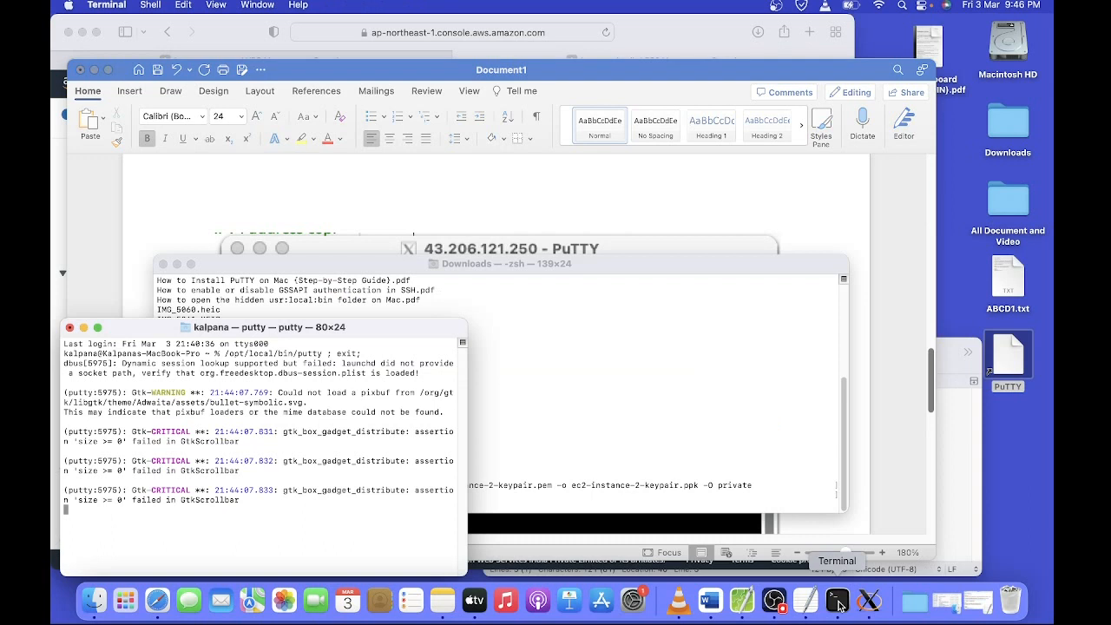
pyautogui.click(600, 361)
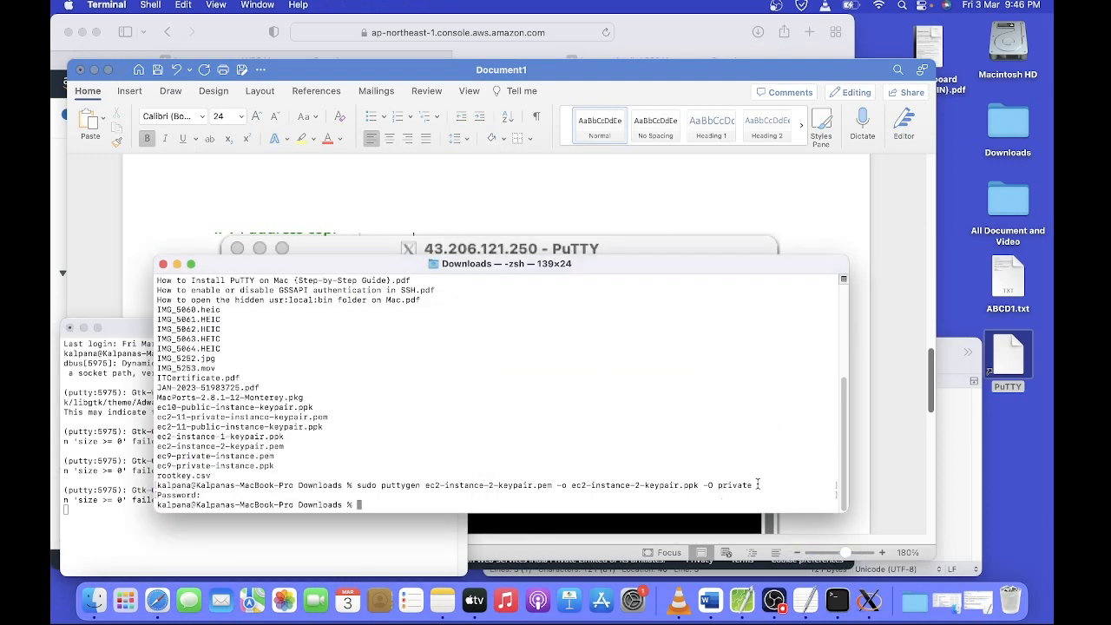
pyautogui.tripleClick(754, 484)
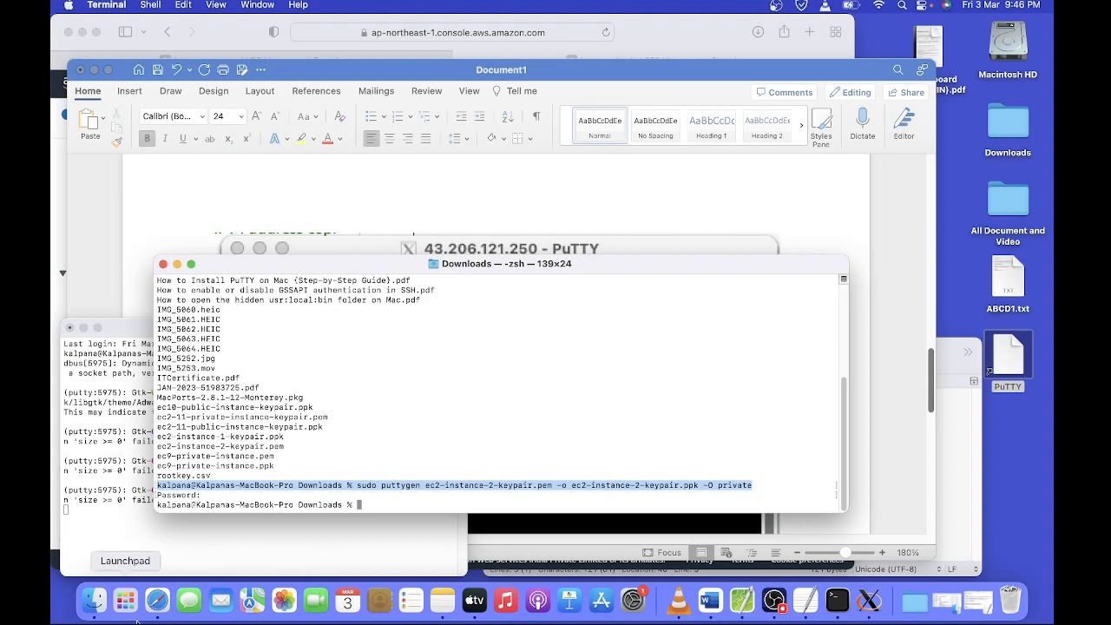
pyautogui.click(157, 604)
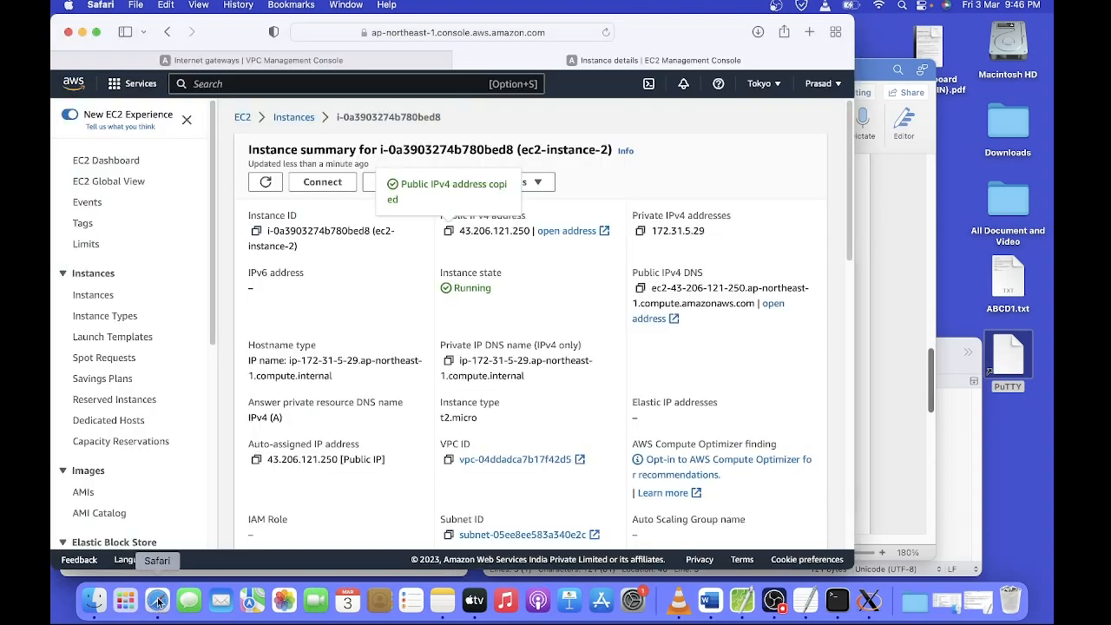
# - Start launching a new instance, try creating a .ppk key pair, then cancel that form
pyautogui.click(297, 119)
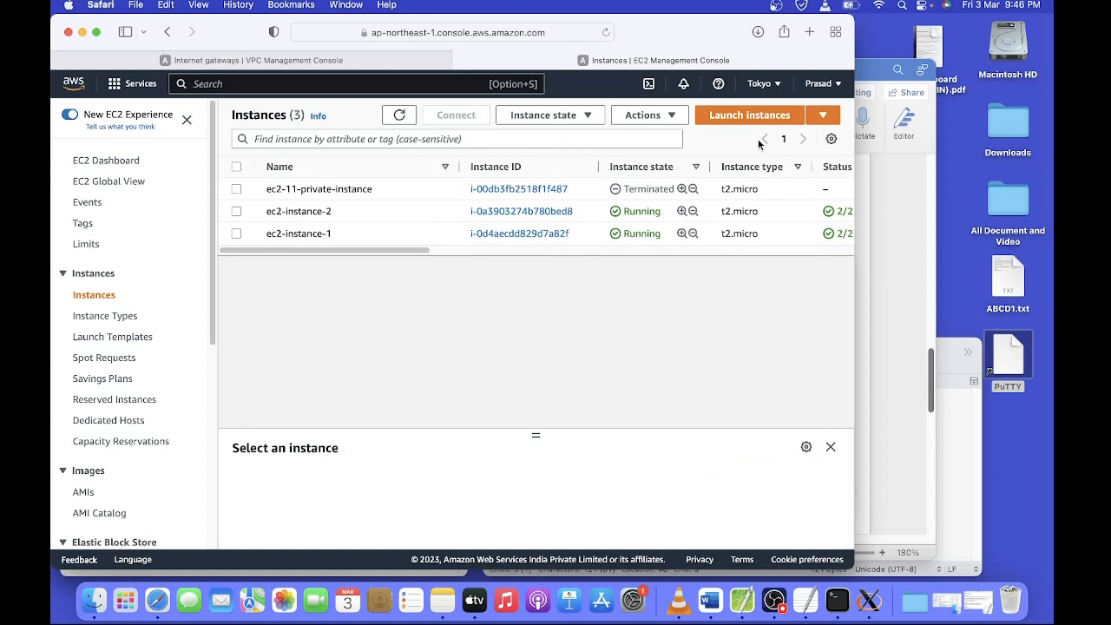
pyautogui.click(748, 115)
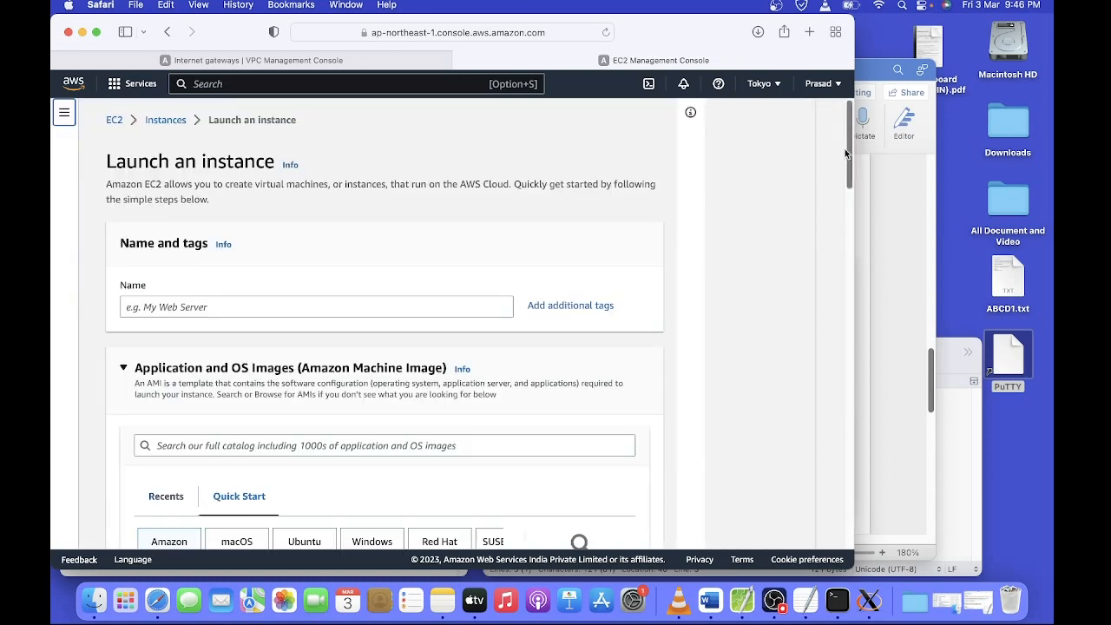
pyautogui.moveTo(848, 152); pyautogui.dragTo(856, 292)
pyautogui.scroll(-5, 855, 292)
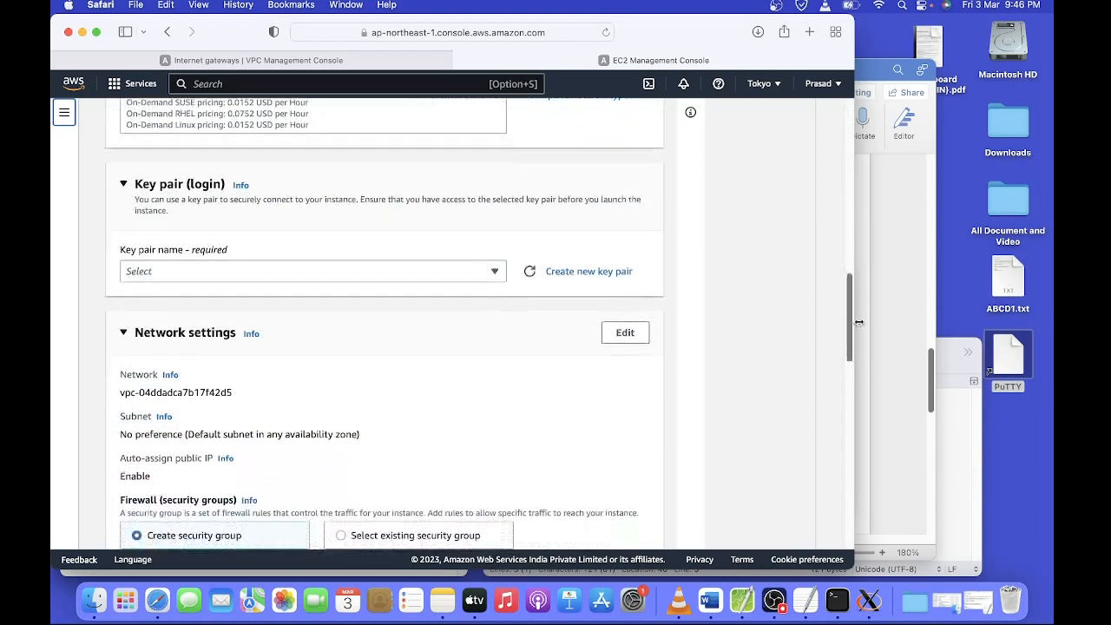
pyautogui.click(594, 271)
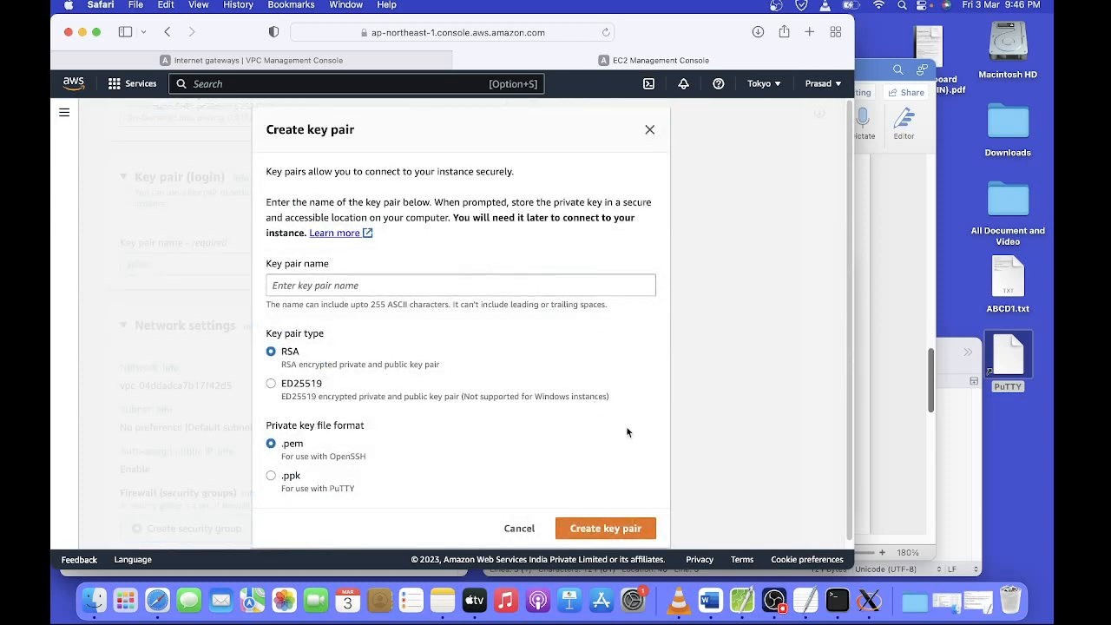
pyautogui.click(271, 477)
pyautogui.click(524, 531)
pyautogui.moveTo(847, 330); pyautogui.dragTo(836, 184)
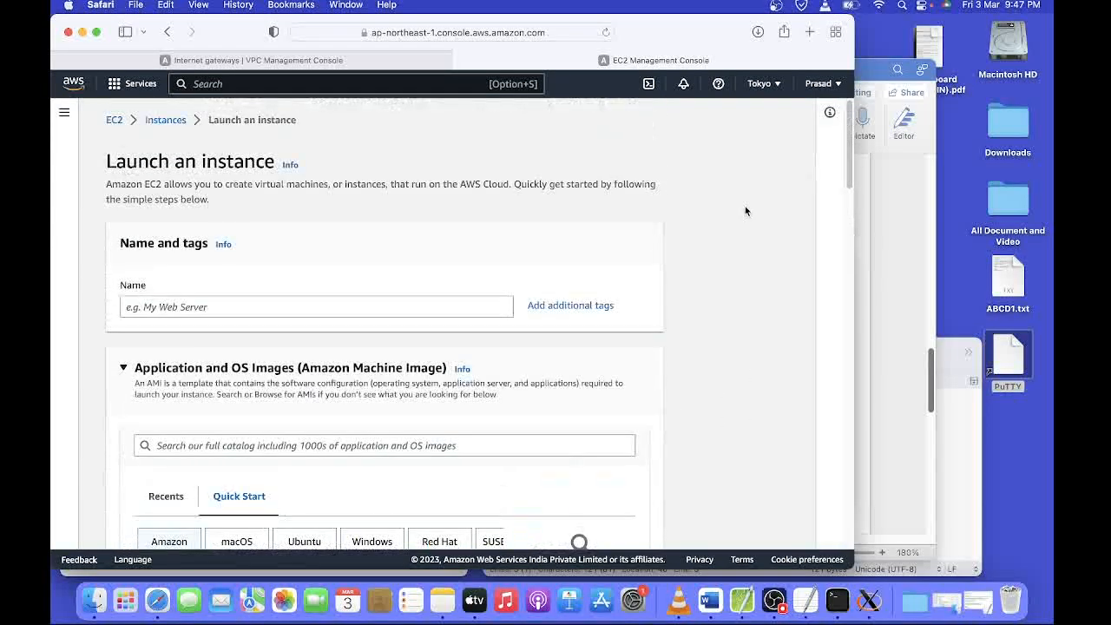